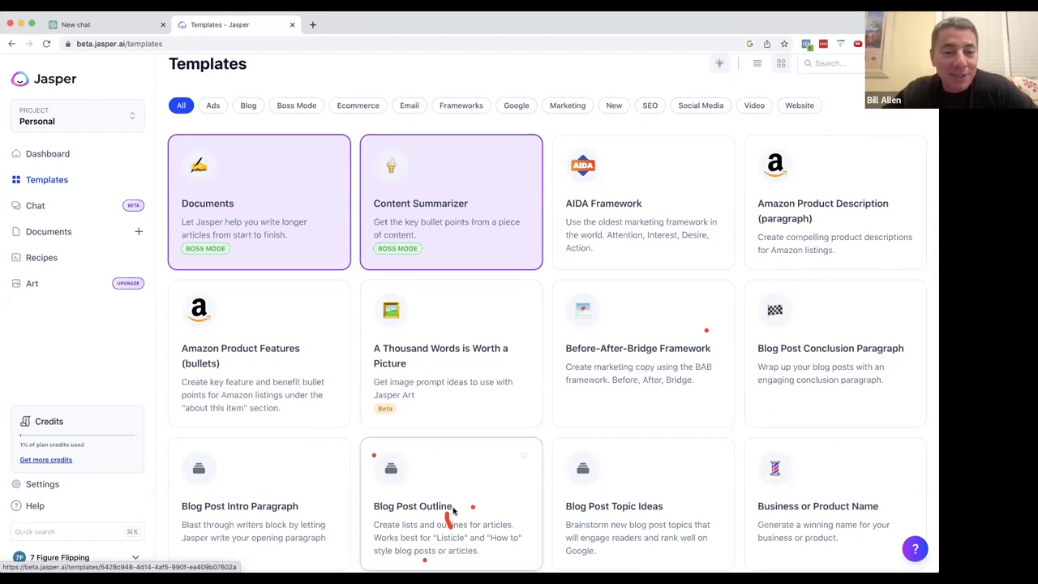
- Browse Jasper's full template library, examining the content types offered for blogs, ads, emails, social media, listings and videos
{"action": "scroll", "coordinate": [370, 220], "scroll_direction": "down", "scroll_amount": 1}
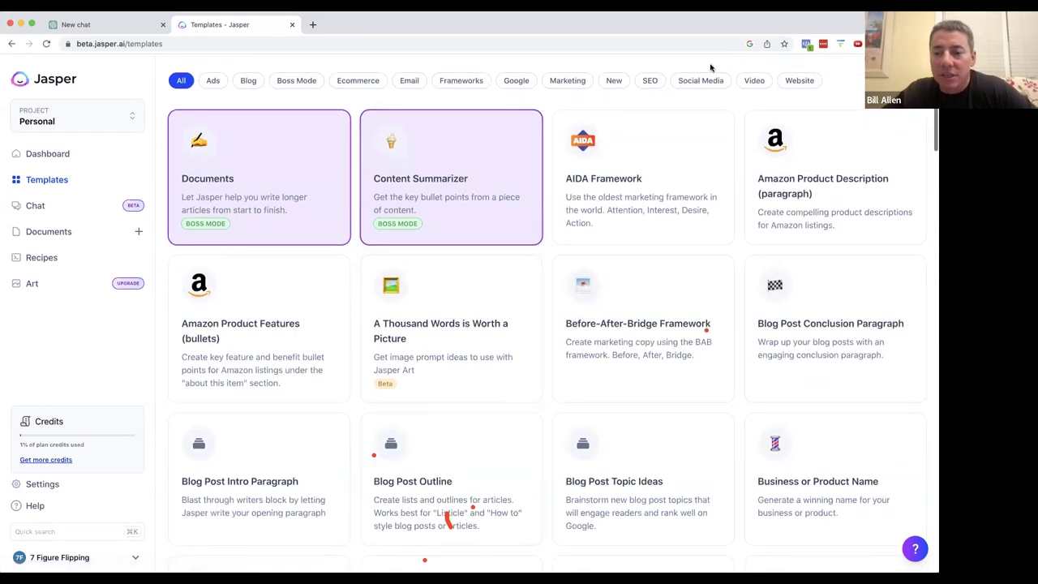
{"action": "scroll", "coordinate": [454, 227], "scroll_direction": "down", "scroll_amount": 1}
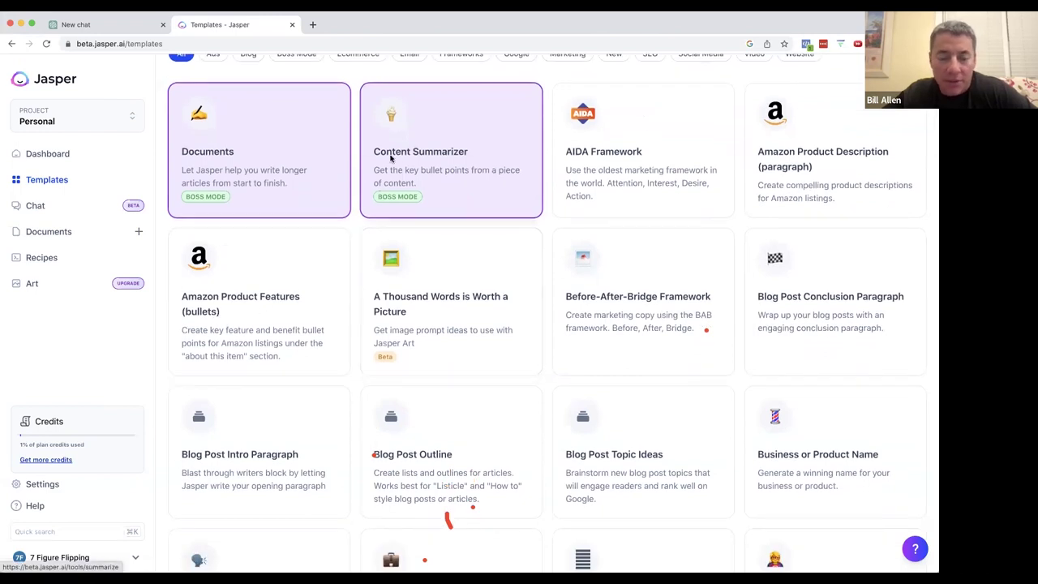
{"action": "scroll", "coordinate": [494, 233], "scroll_direction": "down", "scroll_amount": 4}
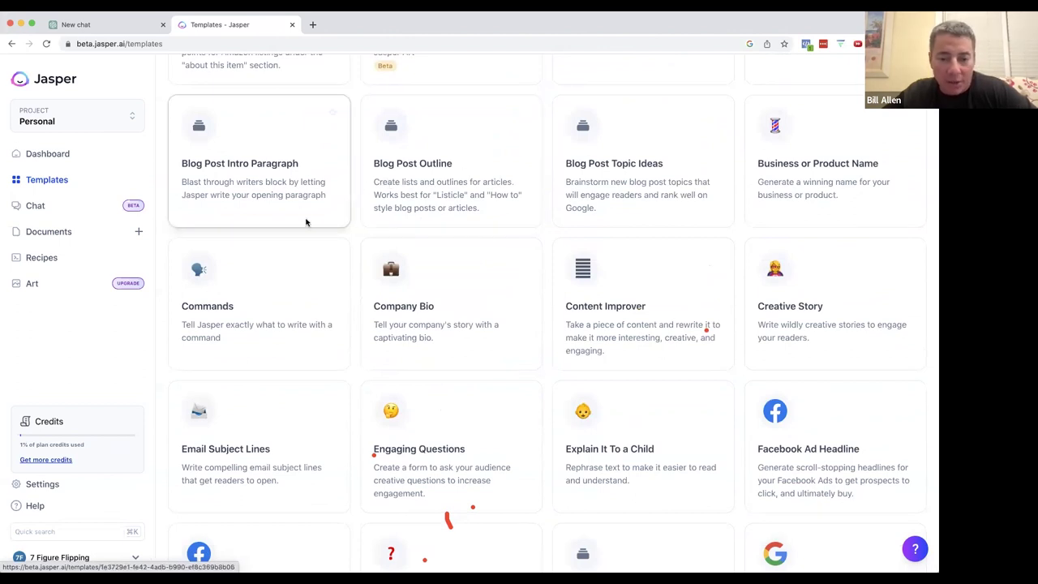
{"action": "scroll", "coordinate": [598, 248], "scroll_direction": "down", "scroll_amount": 1}
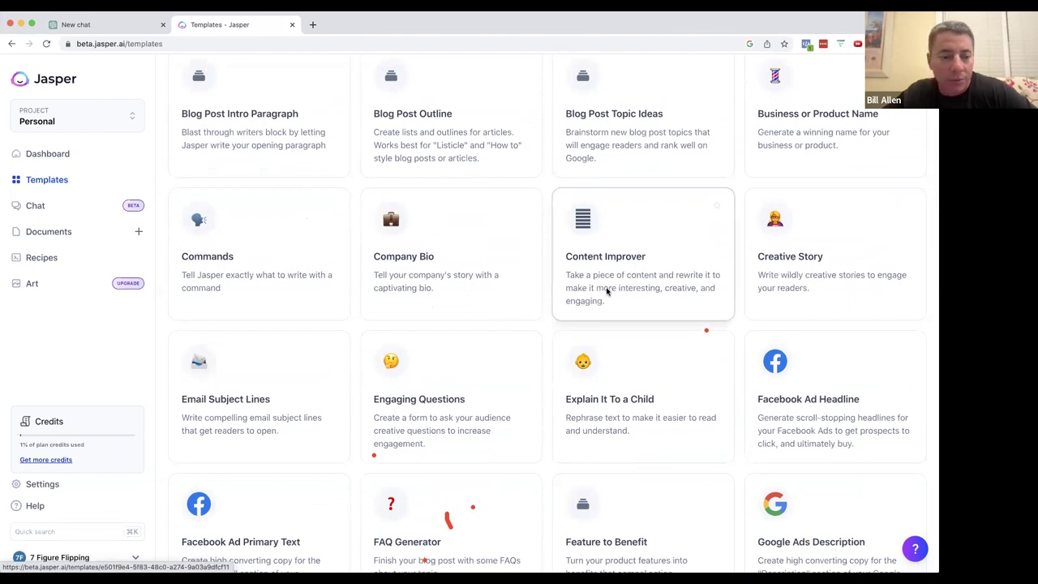
{"action": "scroll", "coordinate": [605, 293], "scroll_direction": "down", "scroll_amount": 4}
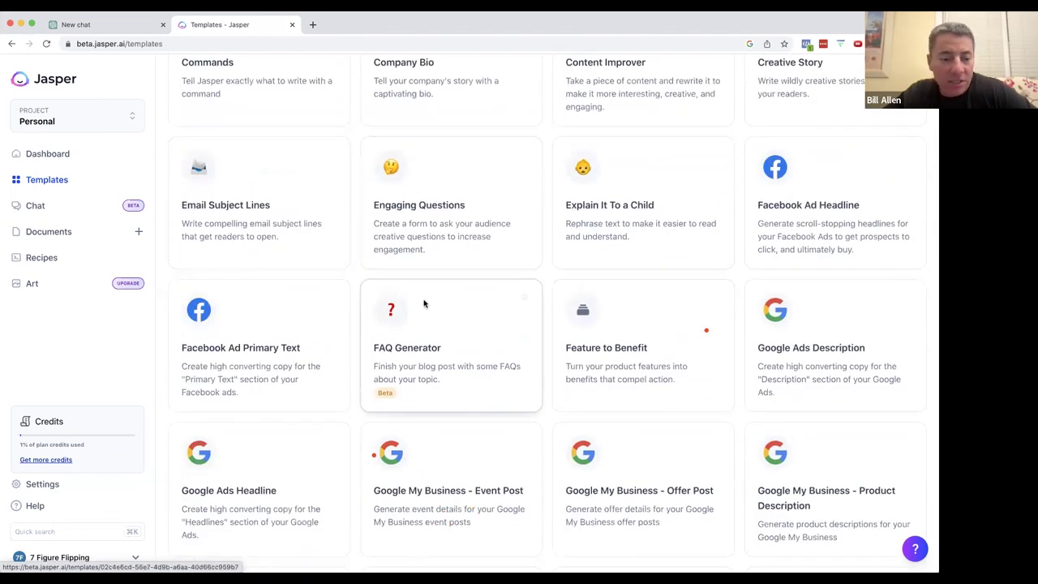
{"action": "scroll", "coordinate": [357, 312], "scroll_direction": "down", "scroll_amount": 1}
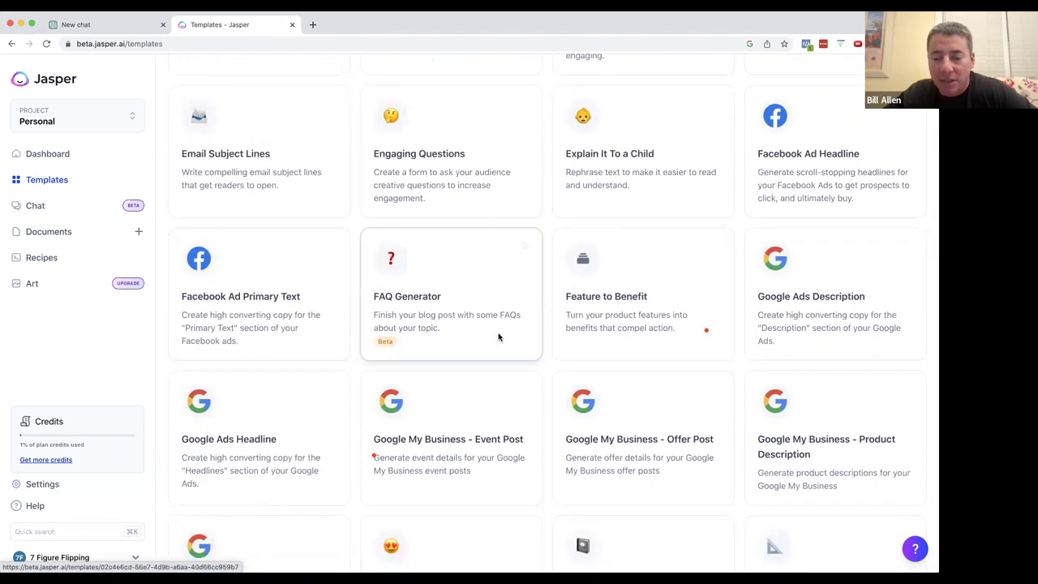
{"action": "scroll", "coordinate": [397, 326], "scroll_direction": "down", "scroll_amount": 2}
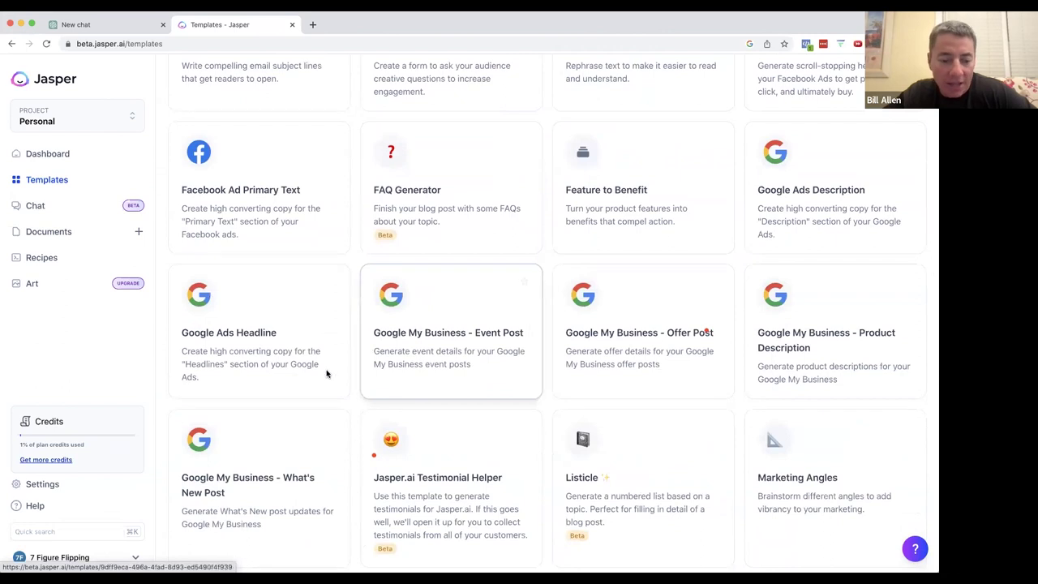
{"action": "scroll", "coordinate": [246, 385], "scroll_direction": "down", "scroll_amount": 1}
{"action": "scroll", "coordinate": [246, 386], "scroll_direction": "down", "scroll_amount": 6}
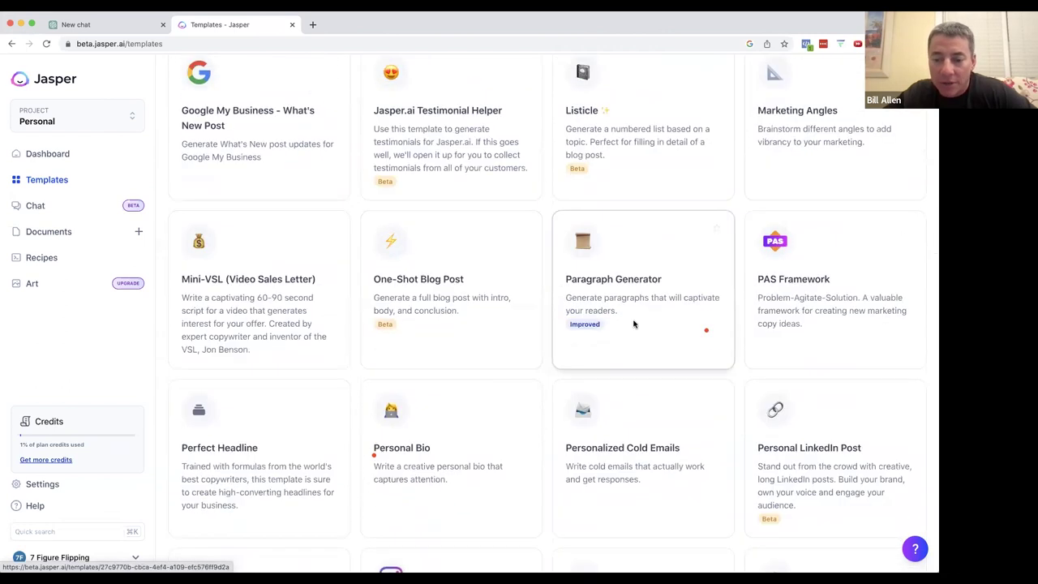
{"action": "scroll", "coordinate": [634, 325], "scroll_direction": "down", "scroll_amount": 2}
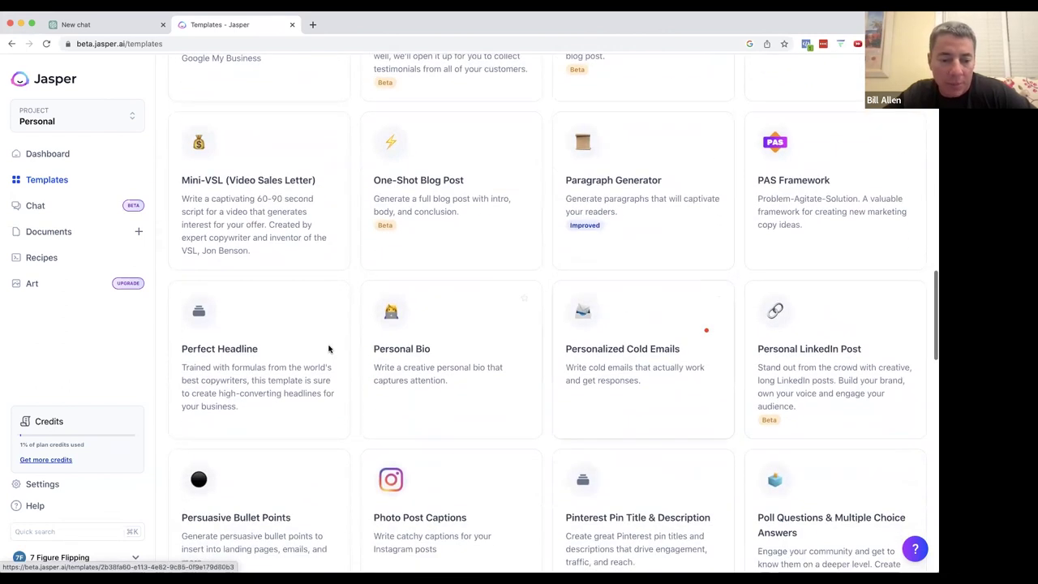
{"action": "scroll", "coordinate": [441, 319], "scroll_direction": "down", "scroll_amount": 5}
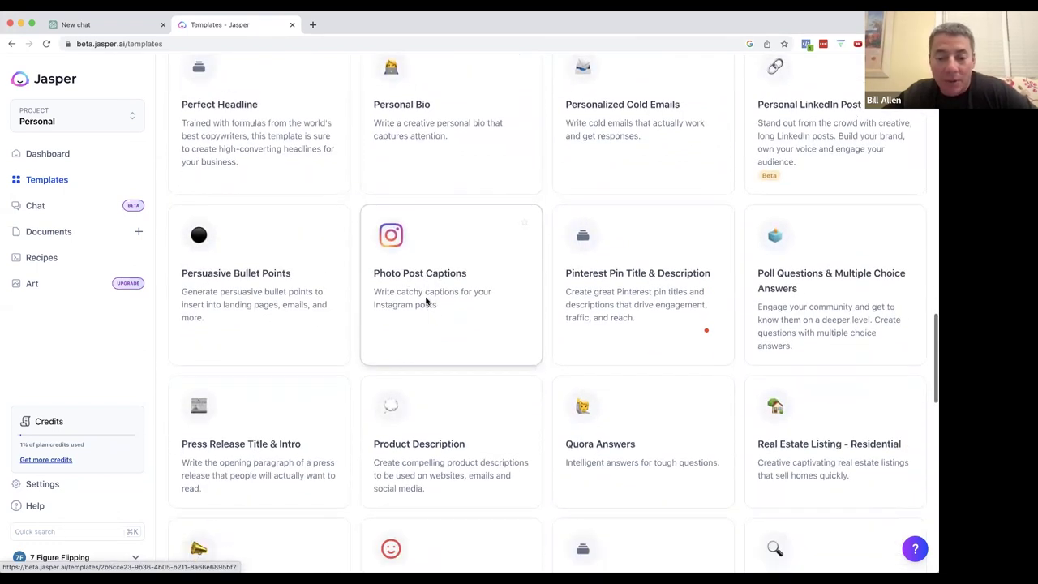
{"action": "scroll", "coordinate": [432, 316], "scroll_direction": "down", "scroll_amount": 4}
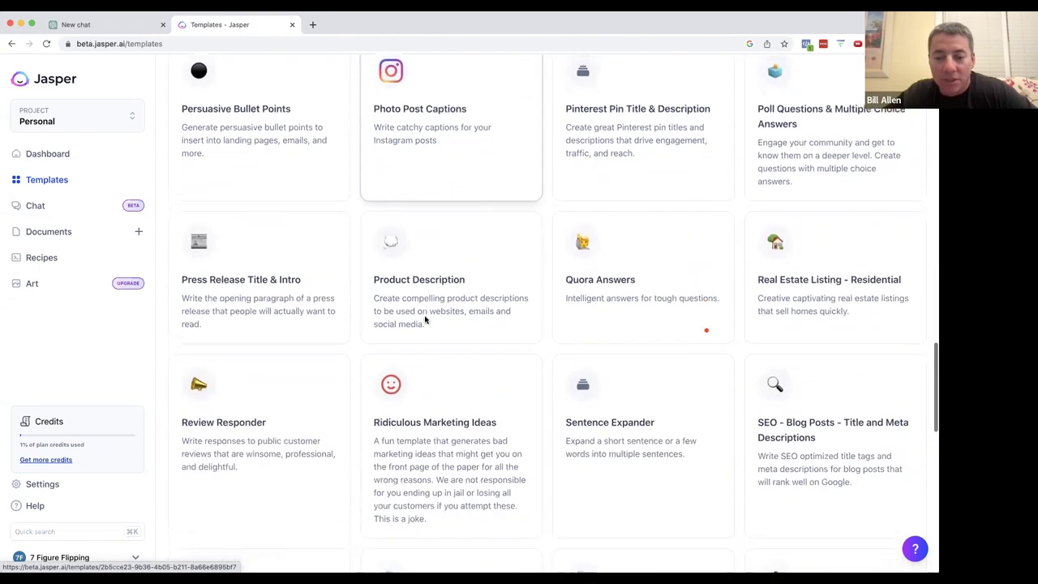
{"action": "scroll", "coordinate": [424, 319], "scroll_direction": "down", "scroll_amount": 15}
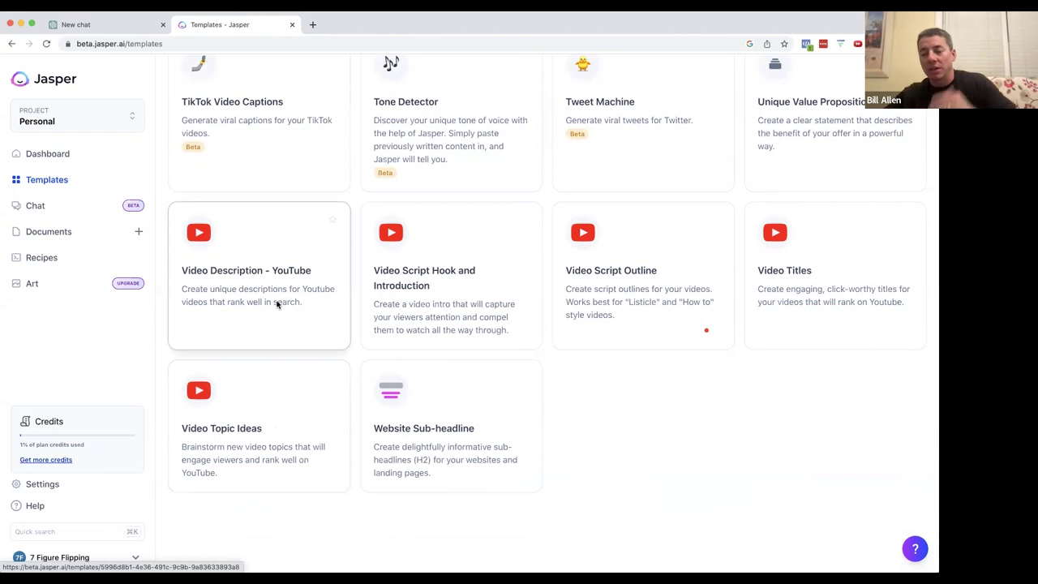
{"action": "scroll", "coordinate": [382, 244], "scroll_direction": "up", "scroll_amount": 15}
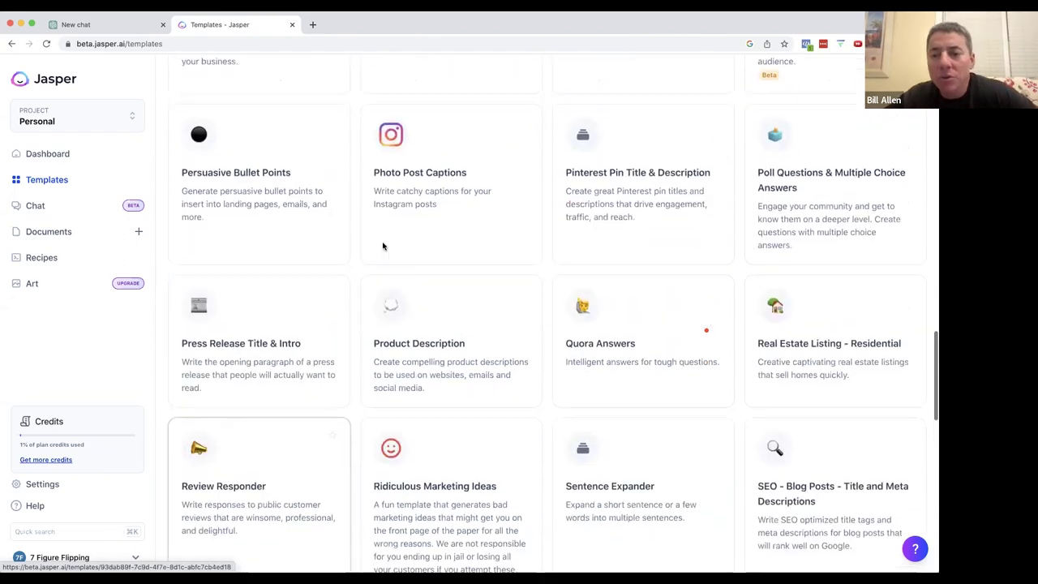
{"action": "scroll", "coordinate": [383, 246], "scroll_direction": "up", "scroll_amount": 3}
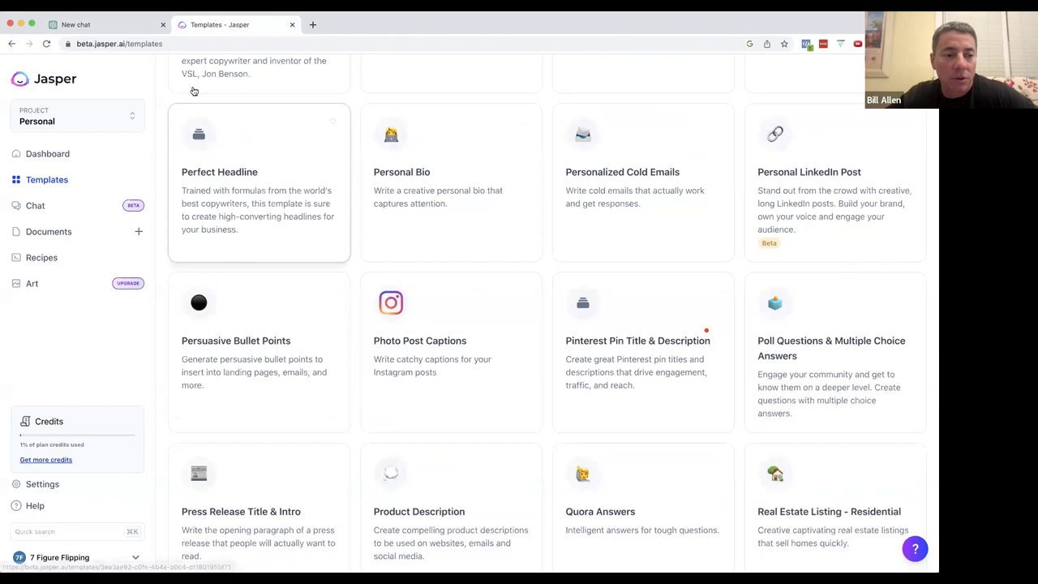
- Switch to ChatGPT and review the prompts and answers in the earlier Business Success Instagram conversation
{"action": "left_click", "coordinate": [119, 27]}
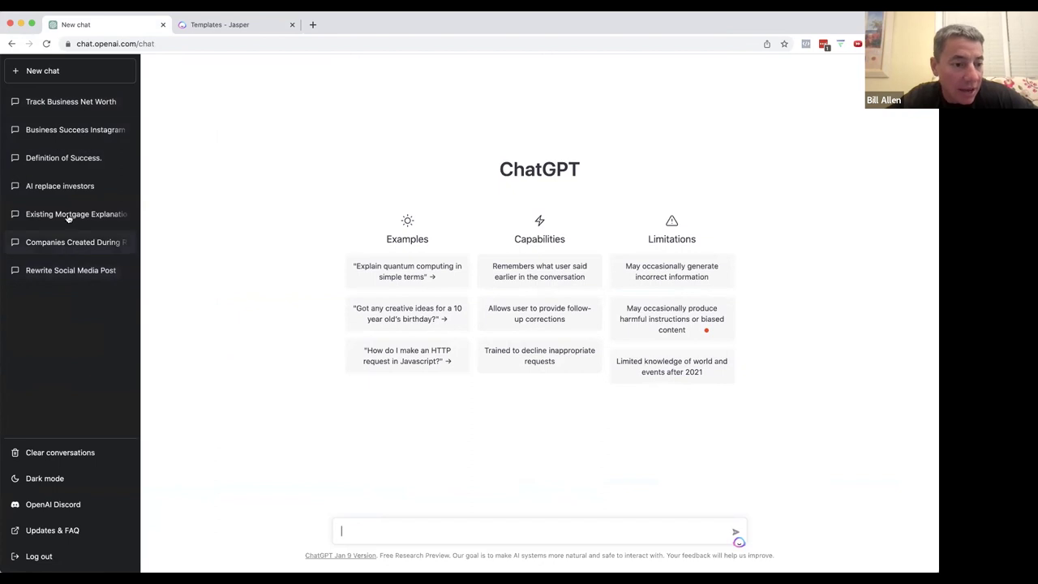
{"action": "left_click", "coordinate": [72, 135]}
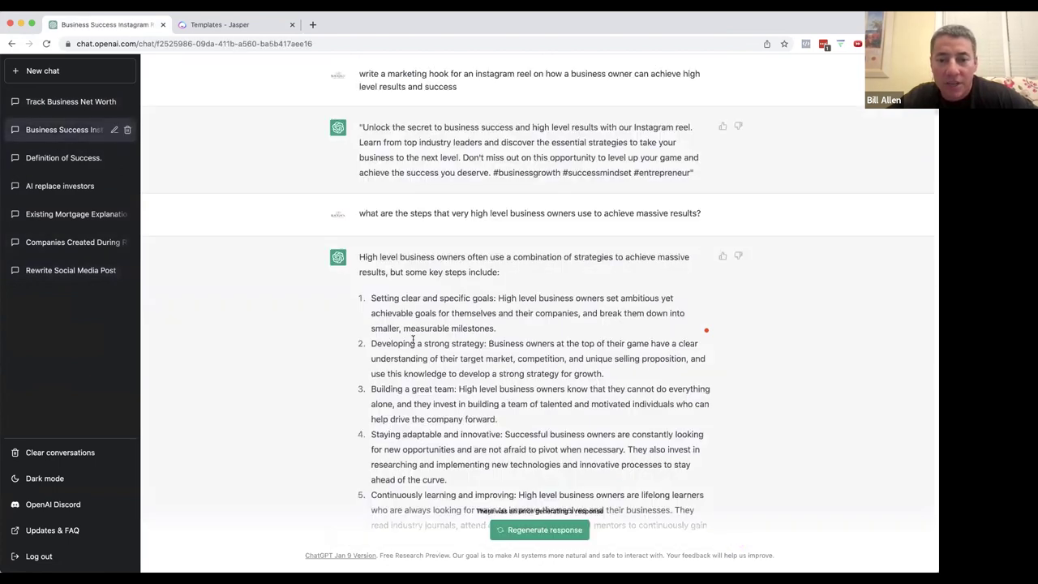
{"action": "scroll", "coordinate": [414, 339], "scroll_direction": "down", "scroll_amount": 15}
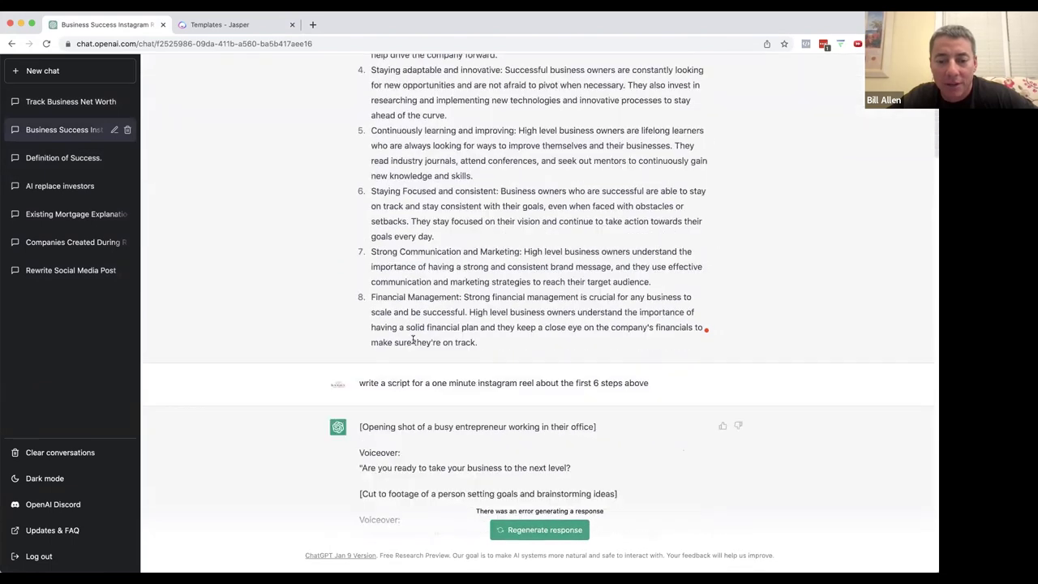
{"action": "scroll", "coordinate": [459, 358], "scroll_direction": "down", "scroll_amount": 20}
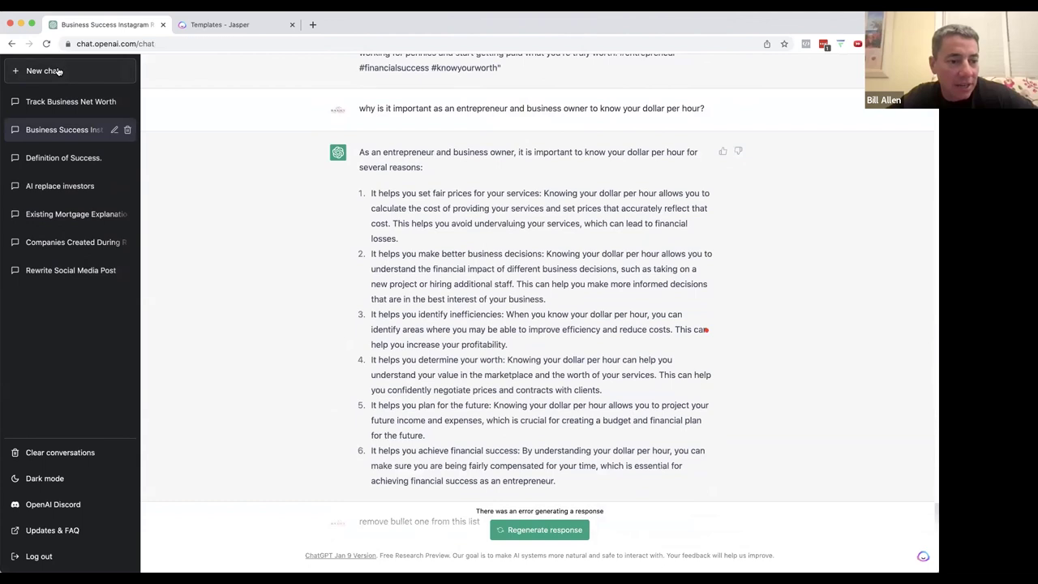
- In a new chat, request a facebook post inviting real estate investors to a zoom call about chatgpt and the amazing things it can do for their business
{"action": "left_click", "coordinate": [57, 70]}
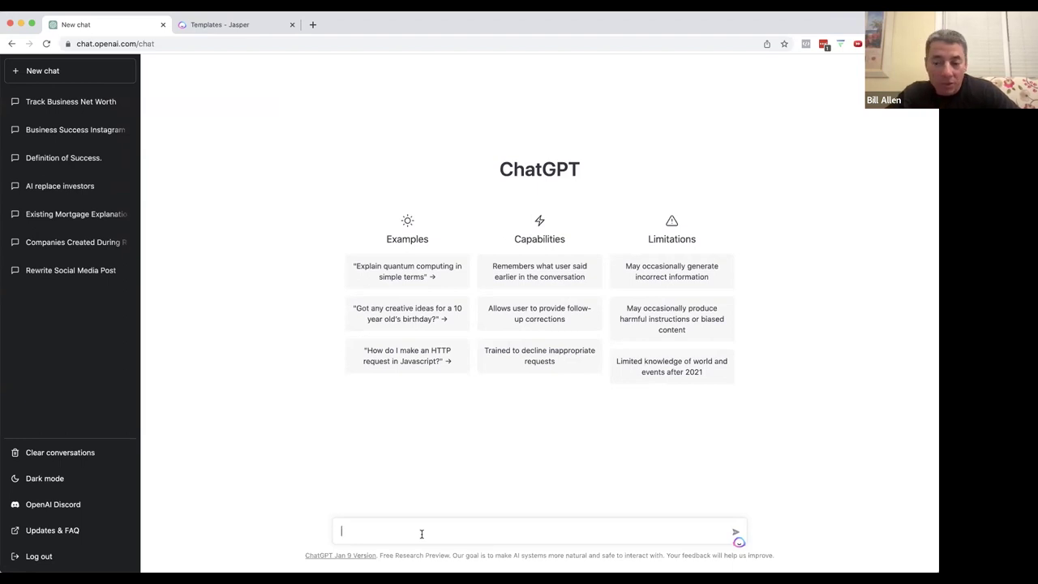
{"action": "type", "text": "write a facebook "}
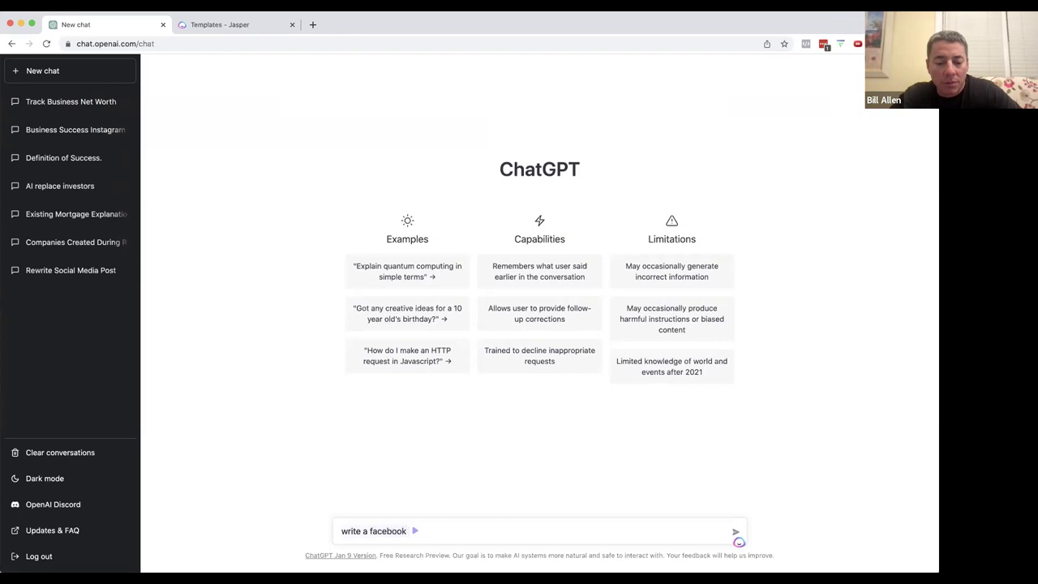
{"action": "type", "text": "post invitin"}
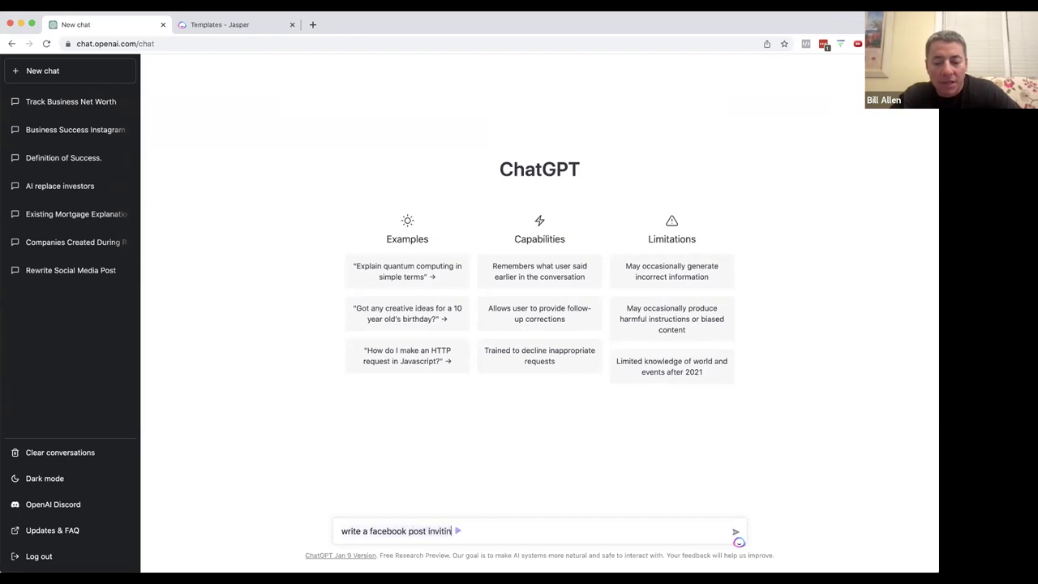
{"action": "type", "text": "g other real estate investors to"}
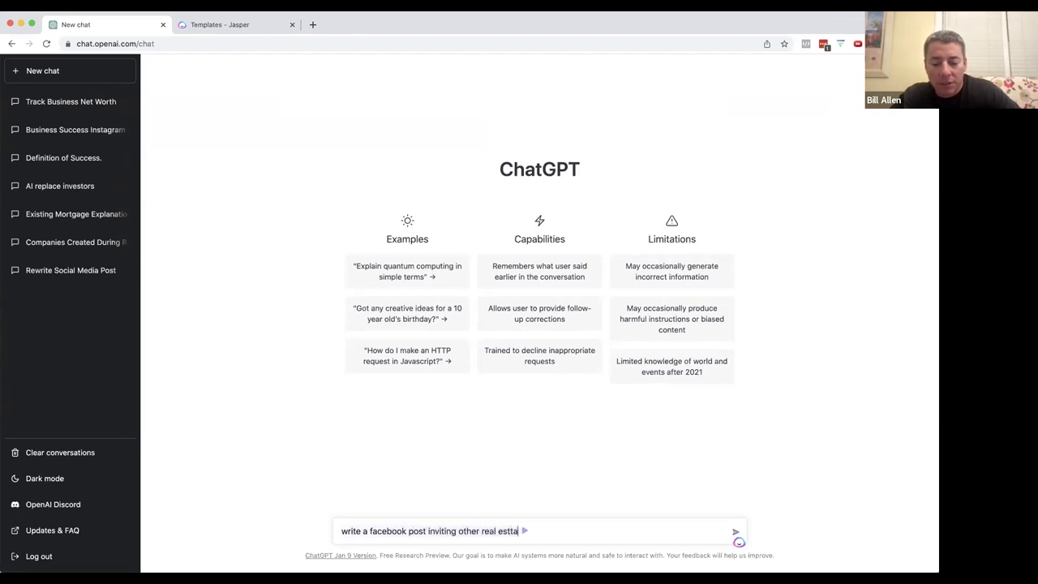
{"action": "type", "text": " a "}
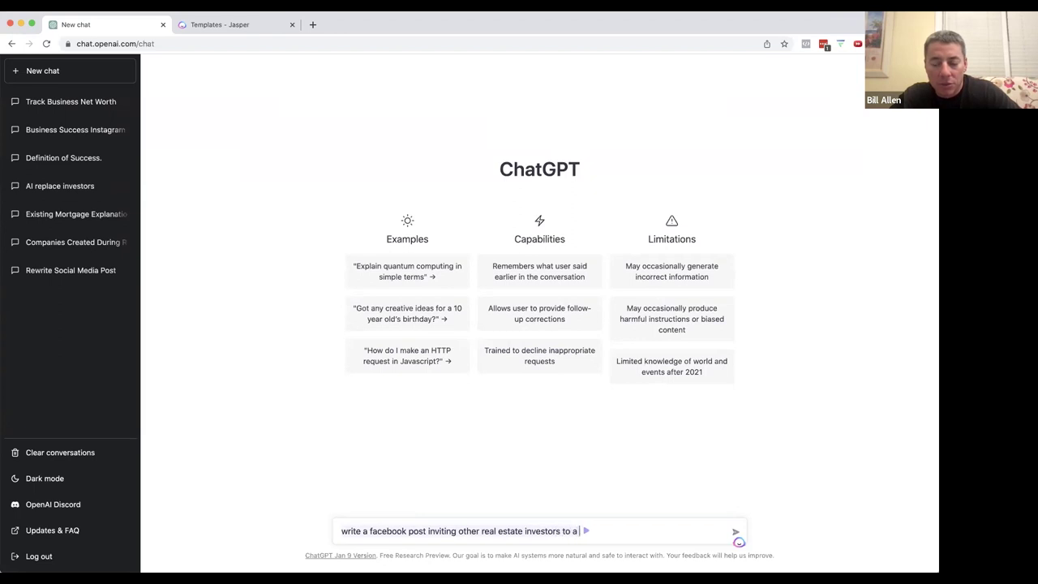
{"action": "type", "text": "zoom call about"}
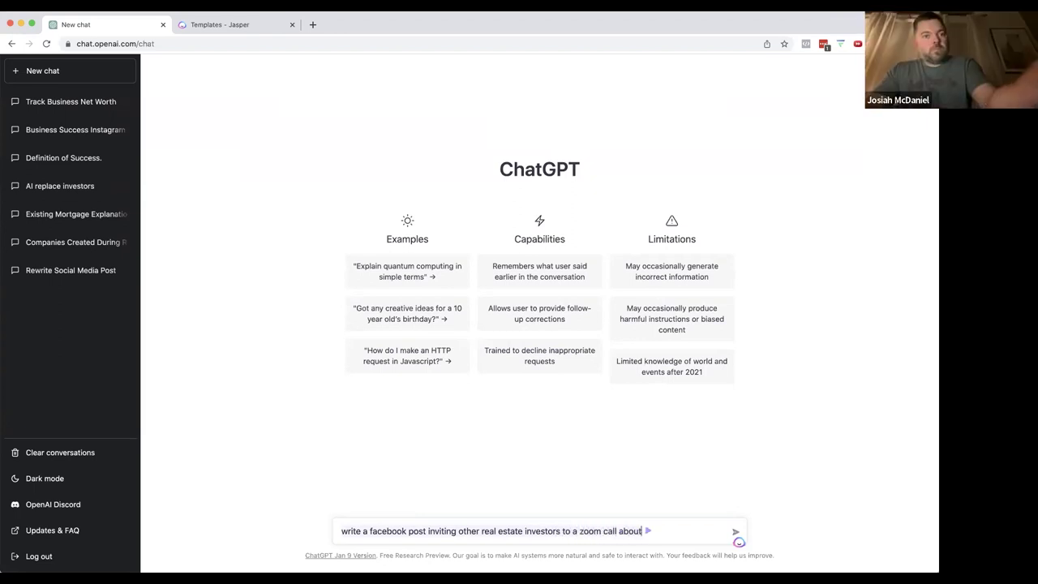
{"action": "type", "text": " chatgpt and all the"}
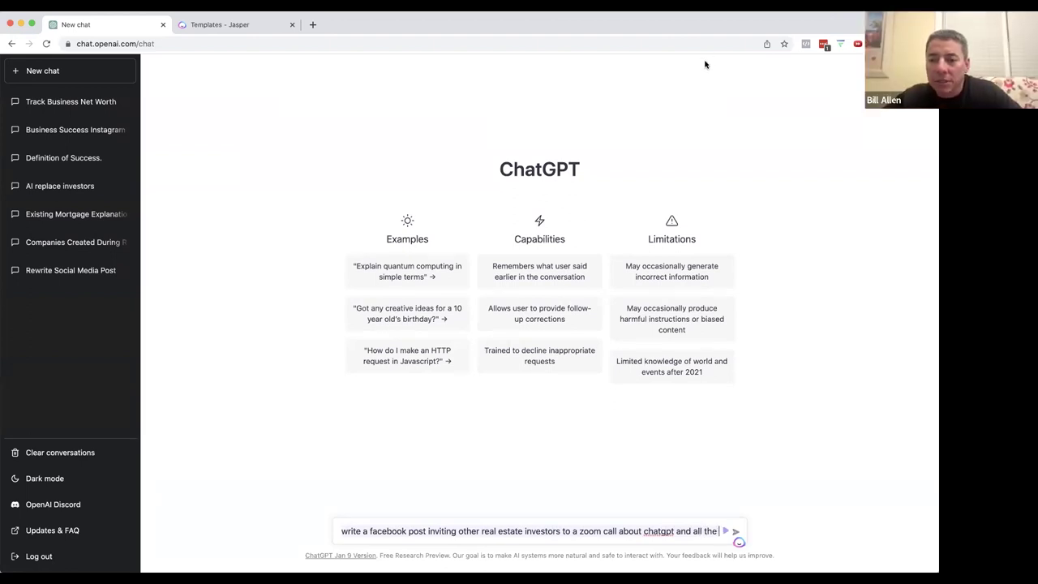
{"action": "type", "text": " amazing things it can do for their business."}
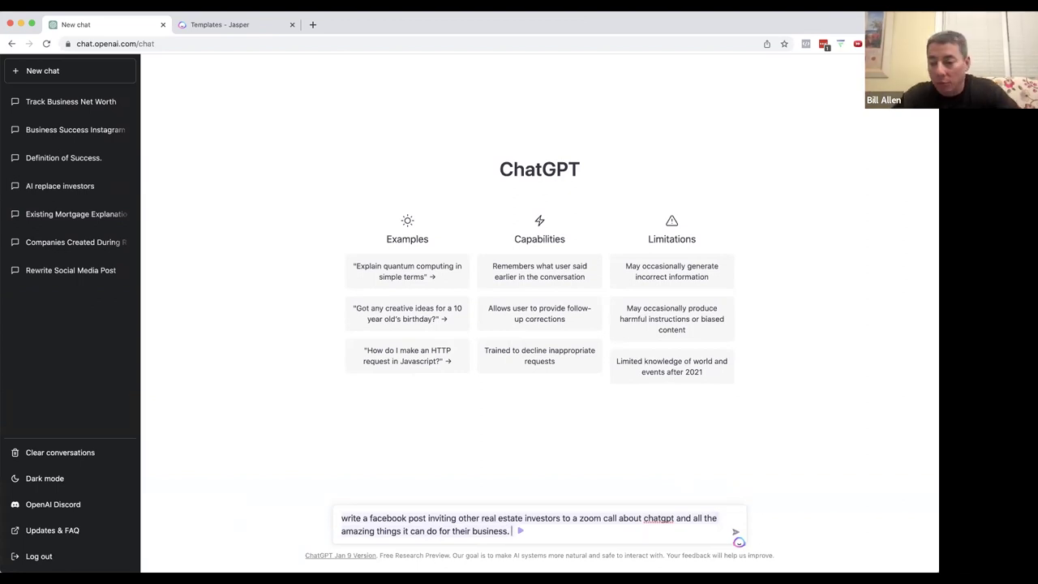
{"action": "left_click", "coordinate": [735, 532]}
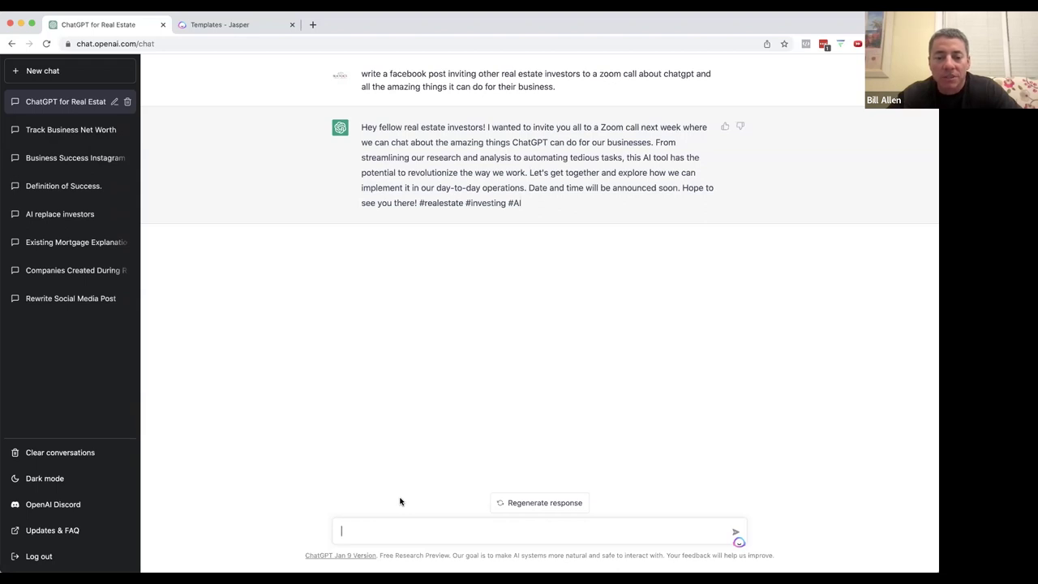
- Have the post refocused on how chatgpt will change the game for real estate investors moving forward and how much more money attending the call will make them
{"action": "type", "text": "make this"}
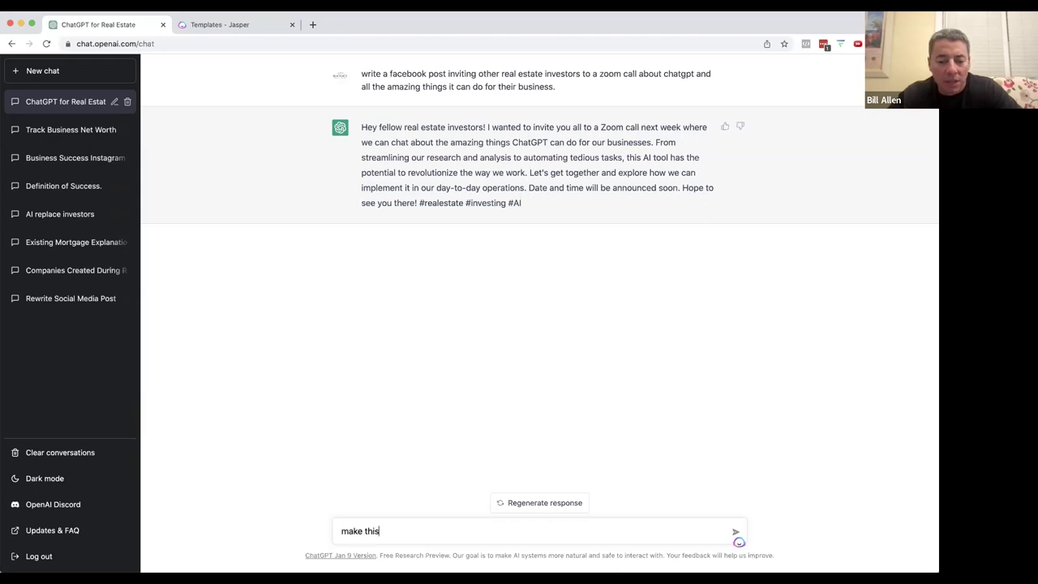
{"action": "type", "text": " more about how it"}
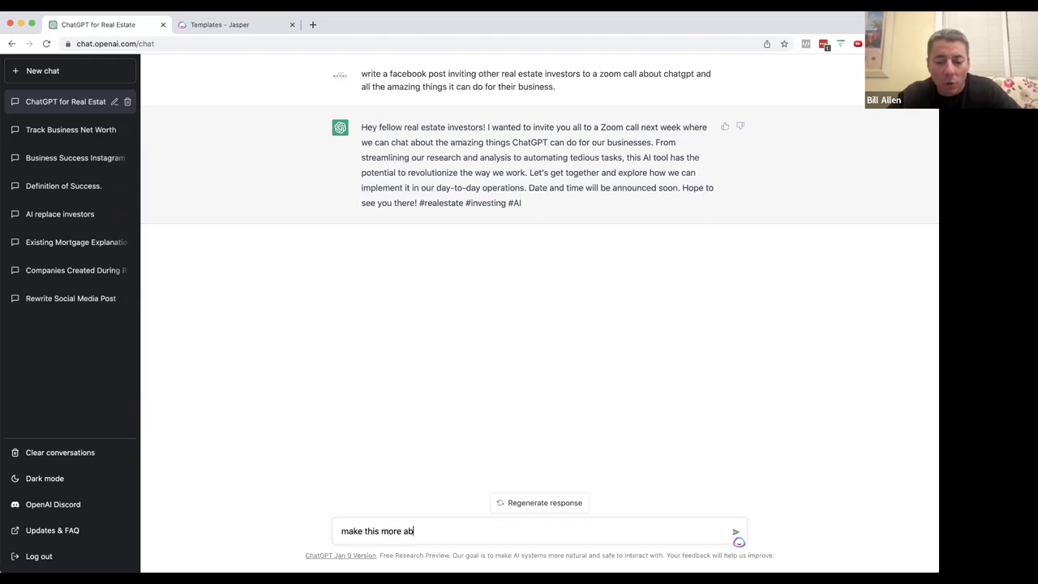
{"action": "key", "text": "BackSpace"}
{"action": "key", "text": "BackSpace"}
{"action": "type", "text": "ch"}
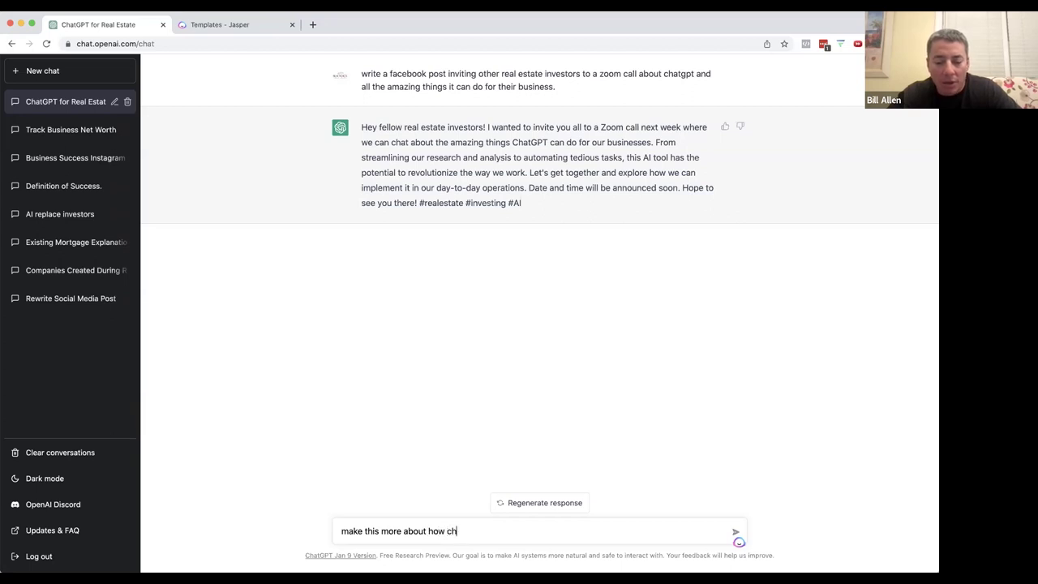
{"action": "type", "text": "atgpt will ch"}
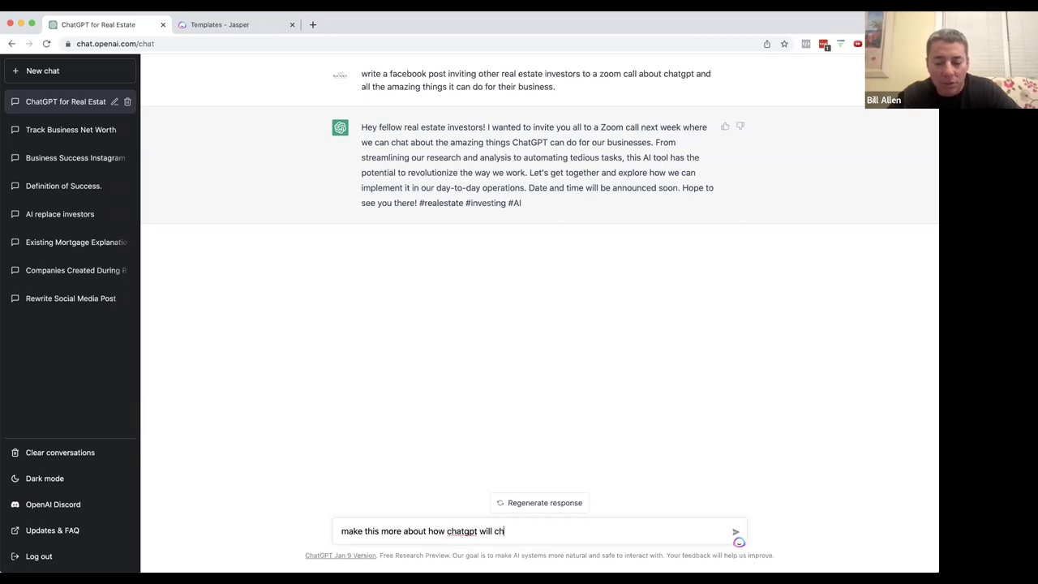
{"action": "type", "text": "ange the game for "}
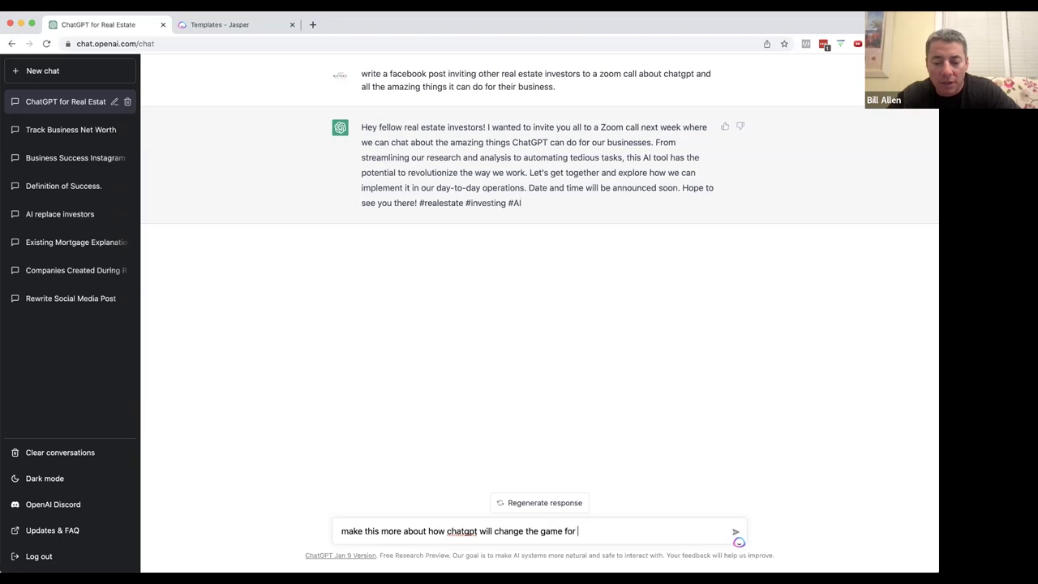
{"action": "type", "text": "real estate inv"}
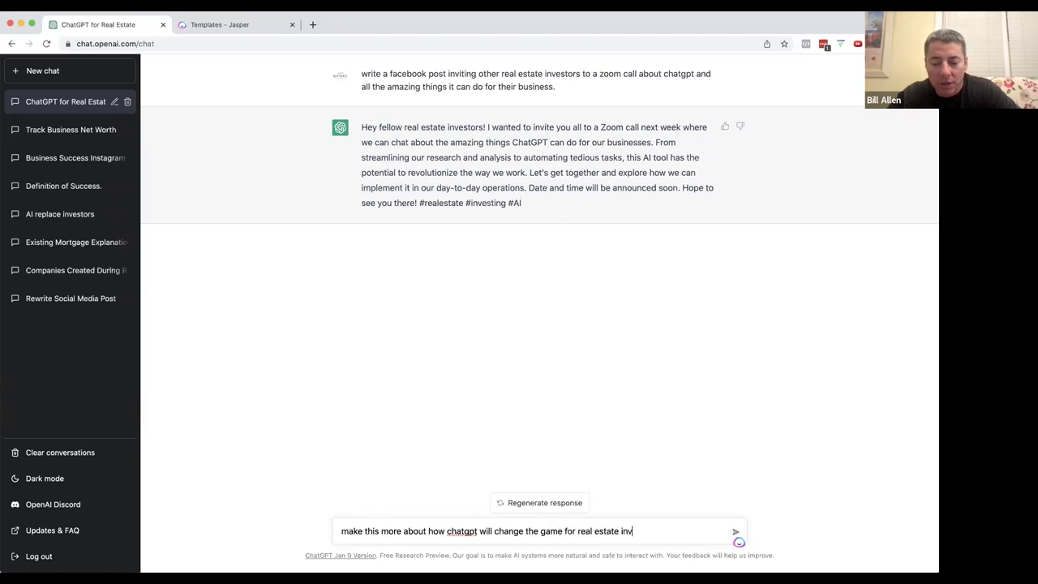
{"action": "type", "text": "estors moving forward and h"}
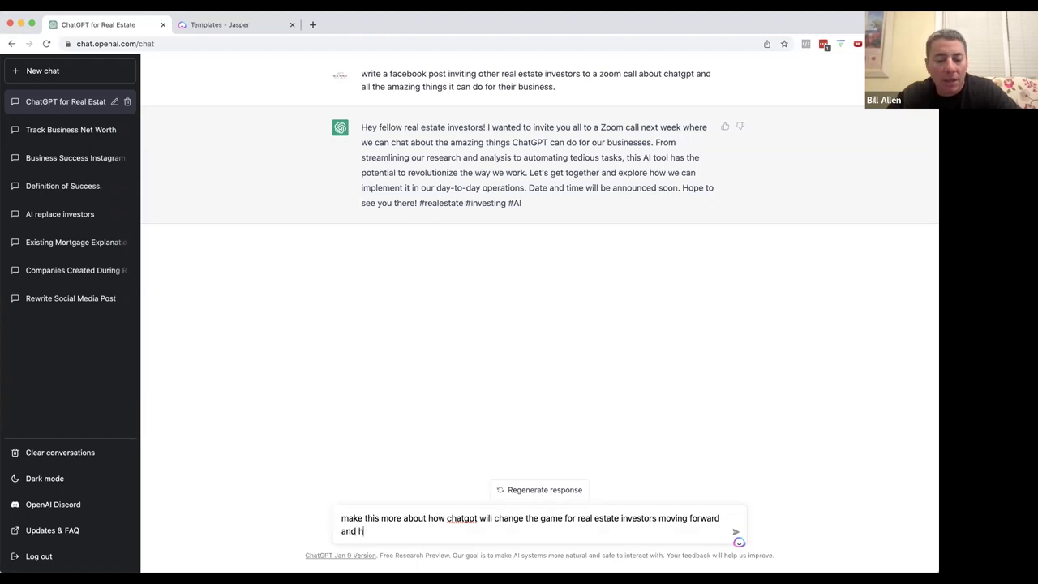
{"action": "type", "text": "ow much more money they"}
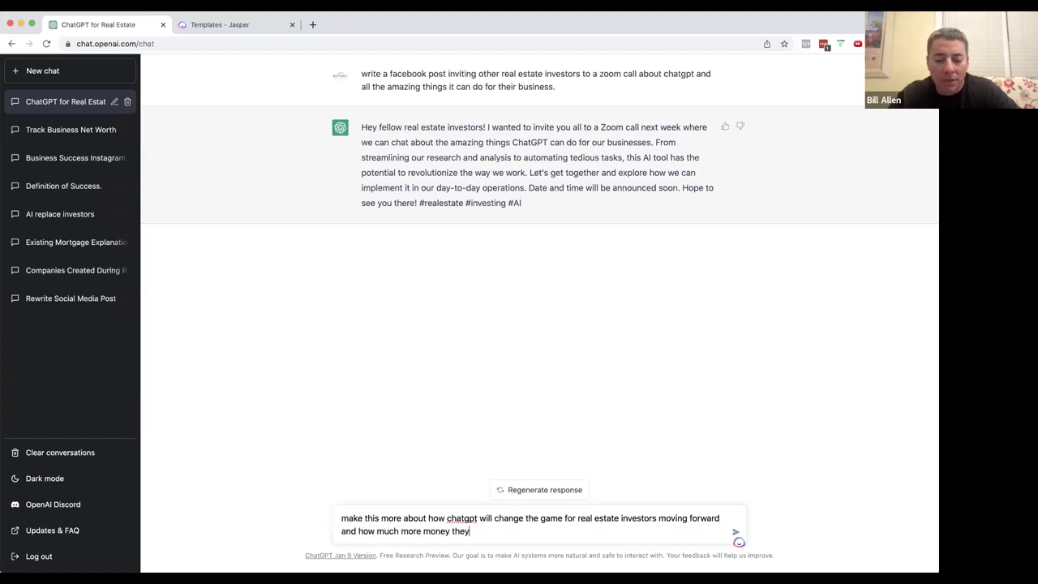
{"action": "type", "text": " will make by at"}
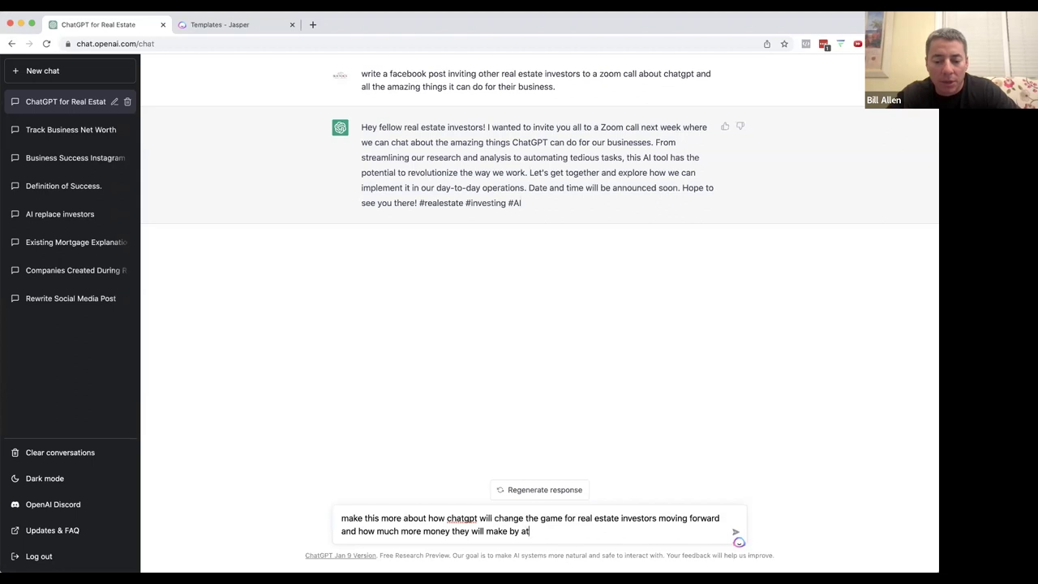
{"action": "type", "text": "tending the event"}
{"action": "key", "text": "BackSpace"}
{"action": "key", "text": "BackSpace"}
{"action": "key", "text": "BackSpace"}
{"action": "key", "text": "BackSpace"}
{"action": "key", "text": "BackSpace"}
{"action": "type", "text": "call"}
{"action": "key", "text": "Return"}
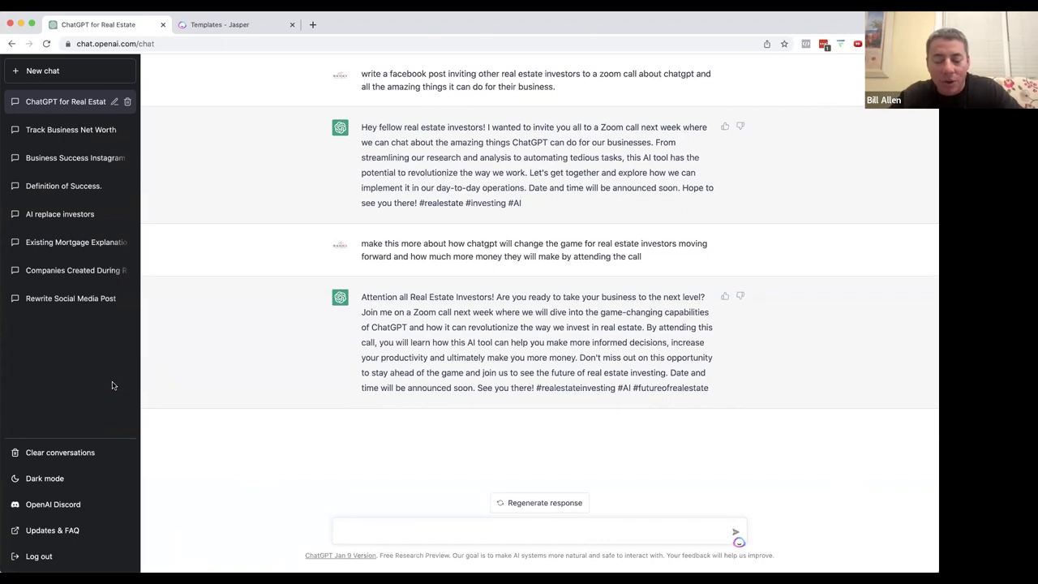
- Request a catchy headline for this call that will stop real estate investors from scrolling on Facebook and make them want to come
{"action": "left_click", "coordinate": [342, 528]}
{"action": "type", "text": "write a "}
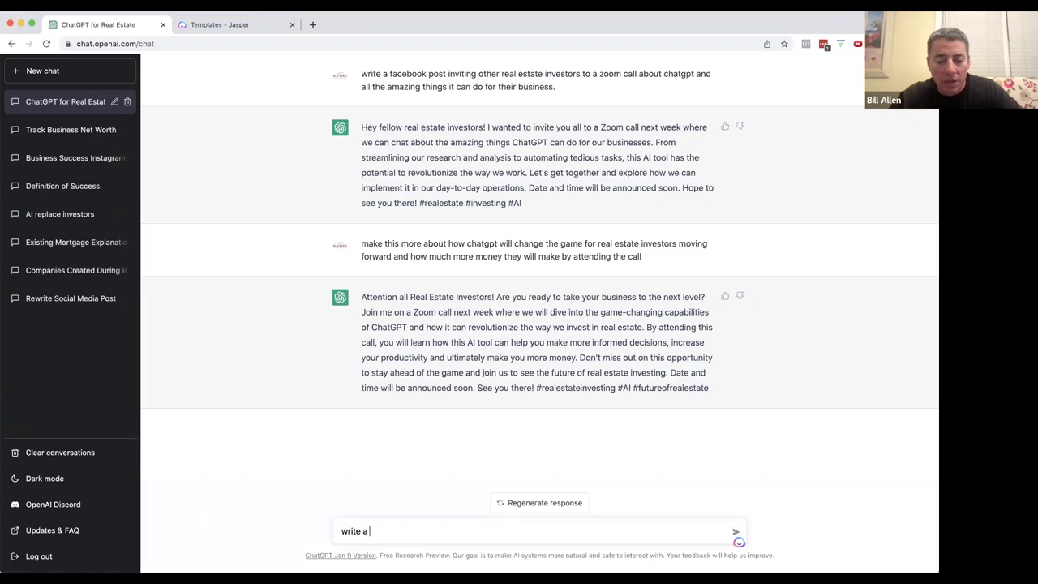
{"action": "type", "text": "catchy healin"}
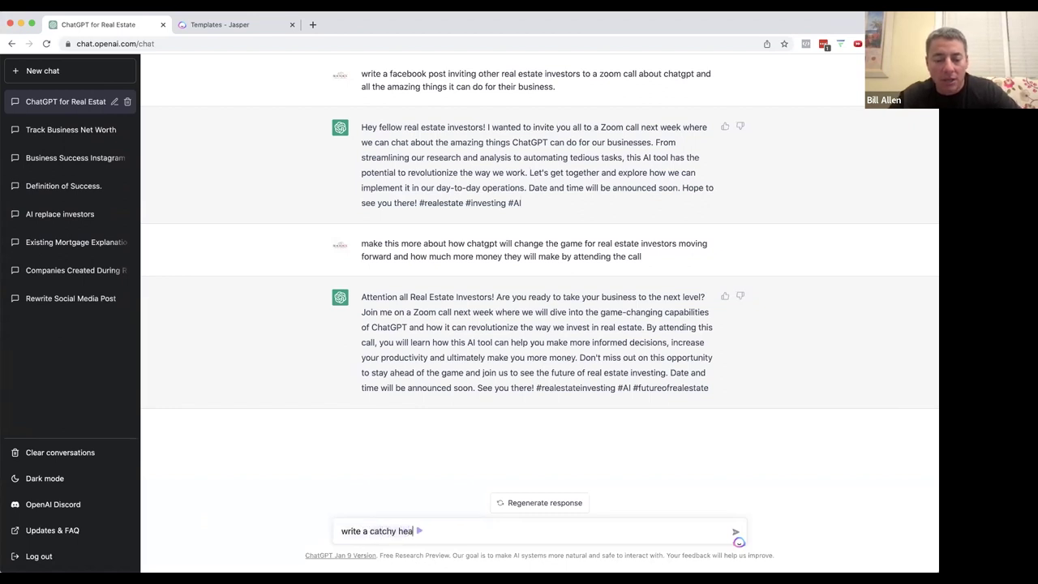
{"action": "key", "text": "BackSpace"}
{"action": "key", "text": "BackSpace"}
{"action": "key", "text": "BackSpace"}
{"action": "type", "text": "dline for this call "}
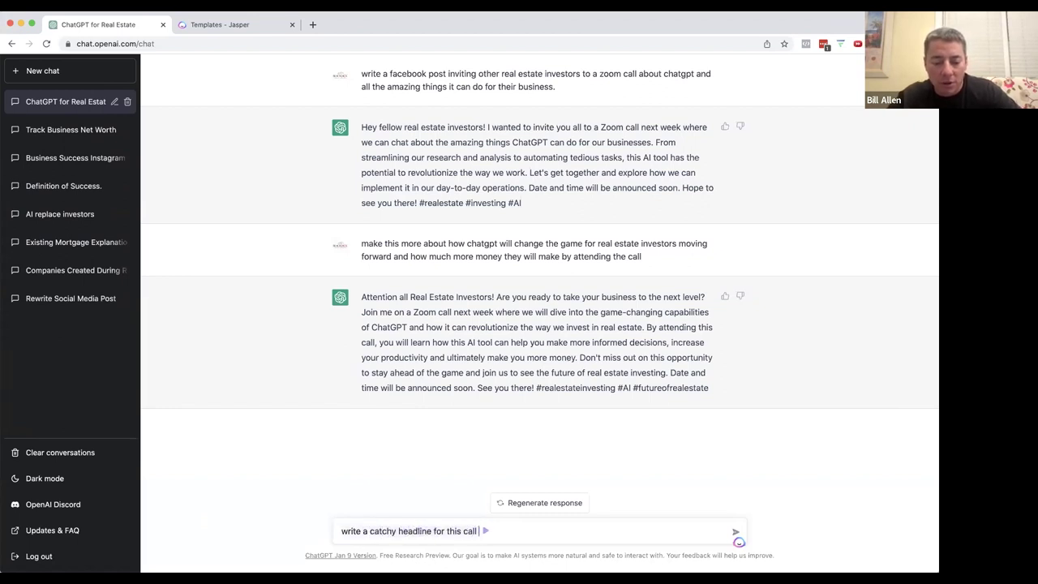
{"action": "type", "text": "that will stop real estate "}
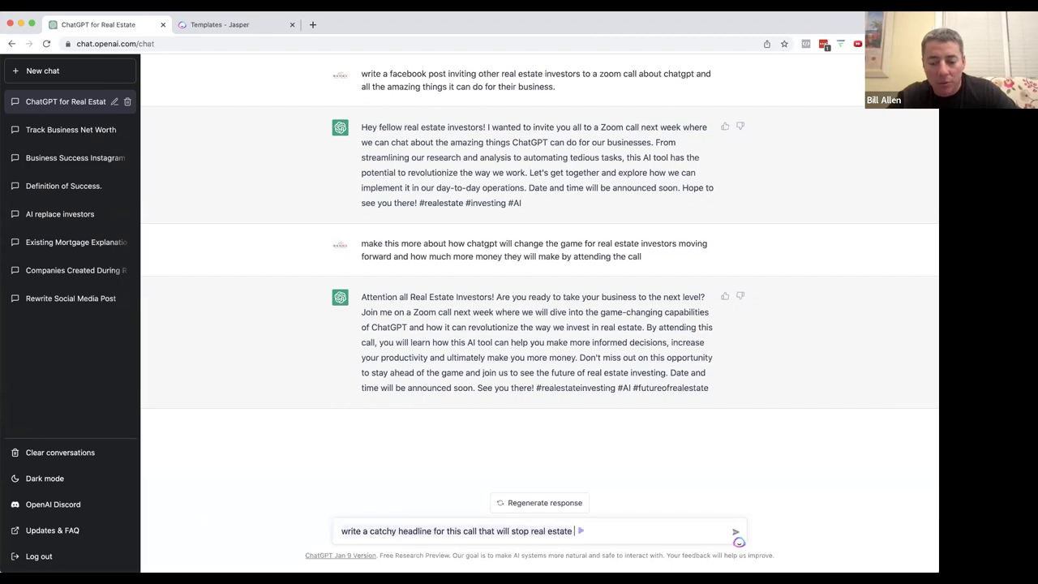
{"action": "type", "text": "investors from fo"}
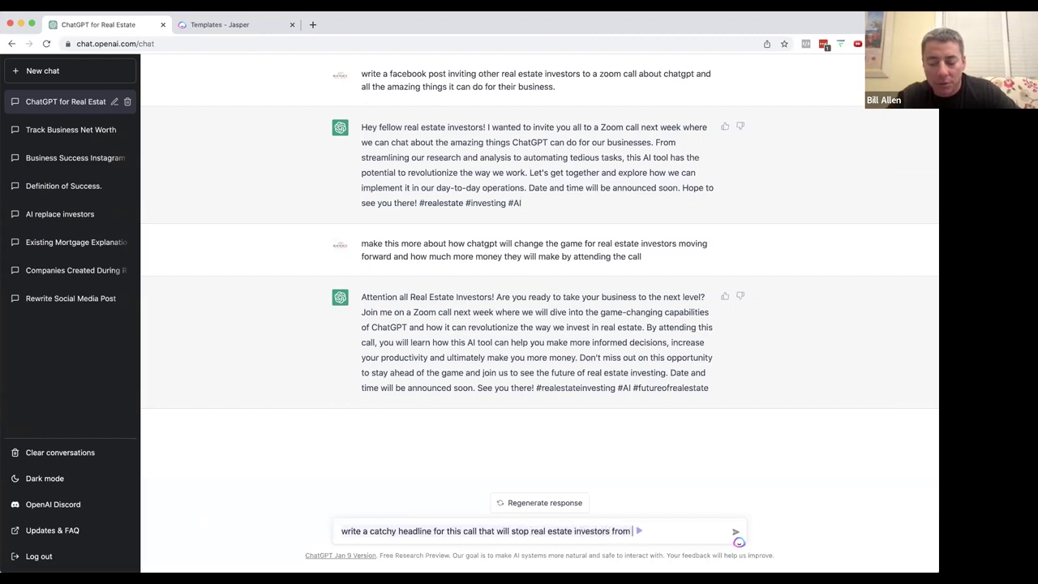
{"action": "key", "text": "BackSpace"}
{"action": "key", "text": "BackSpace"}
{"action": "type", "text": "scrolling on Fac"}
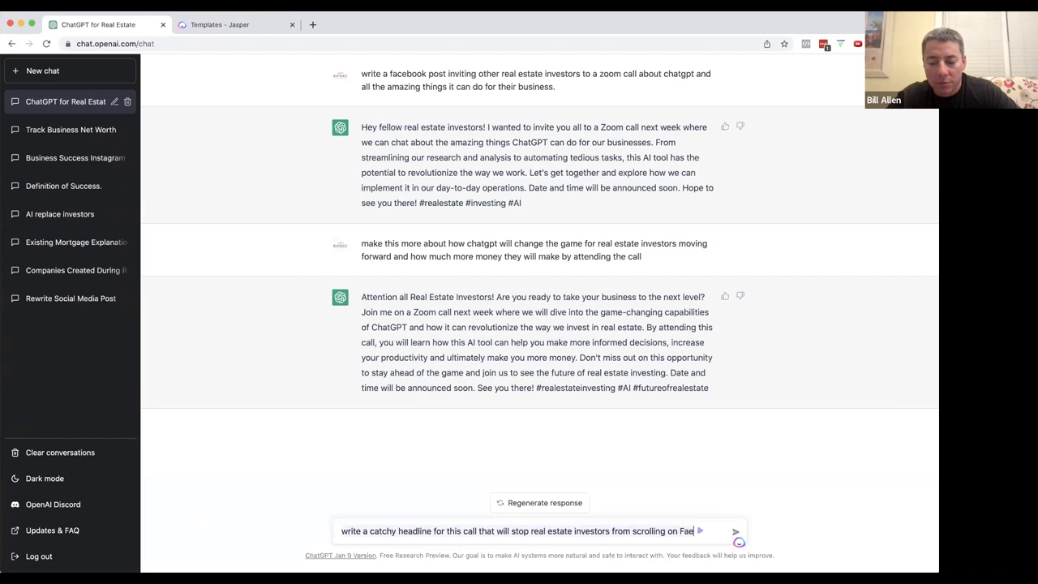
{"action": "key", "text": "BackSpace"}
{"action": "type", "text": "cebook and w"}
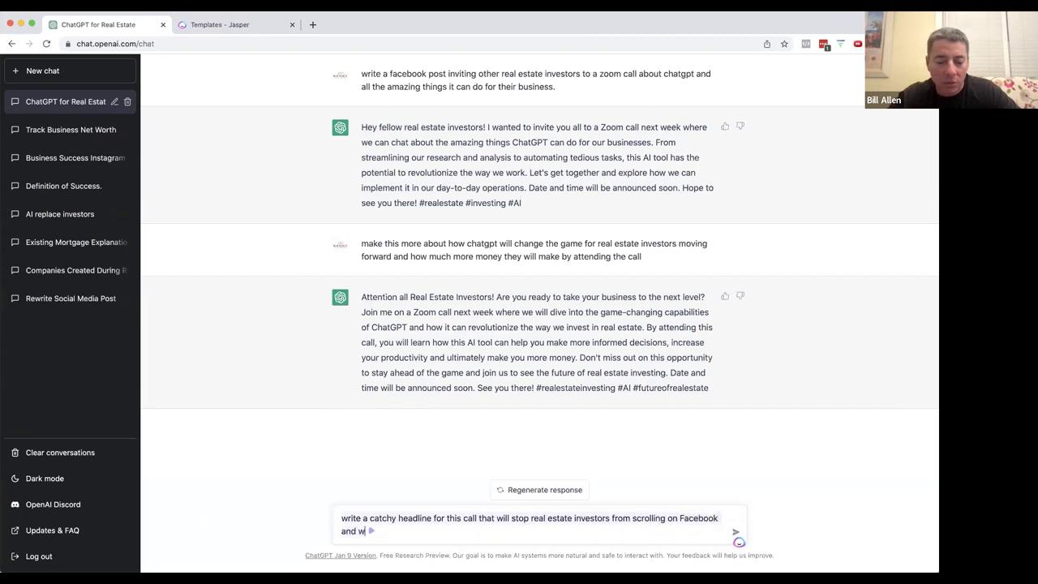
{"action": "type", "text": "ant to come to the call"}
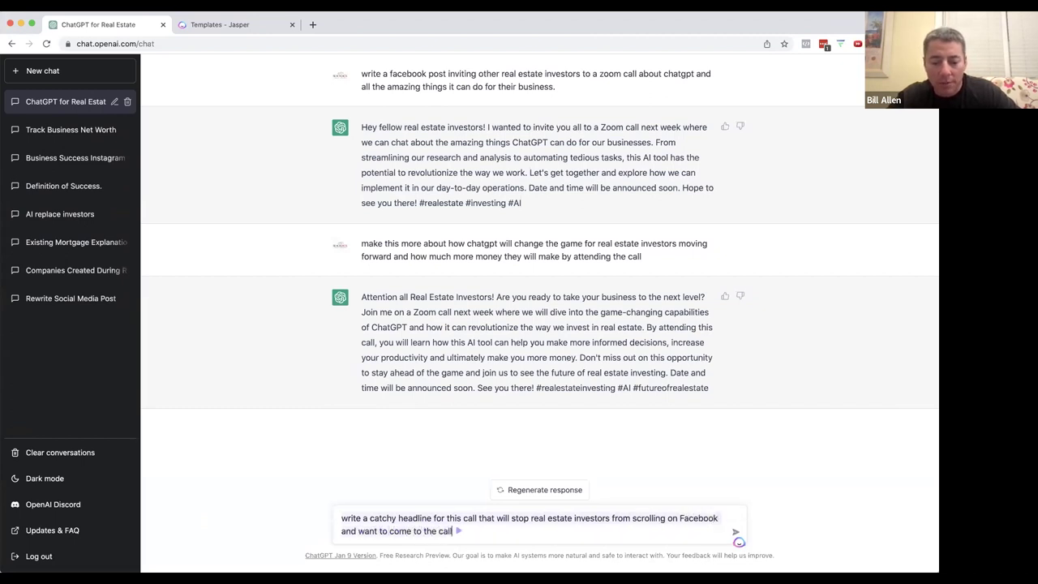
{"action": "key", "text": "Return"}
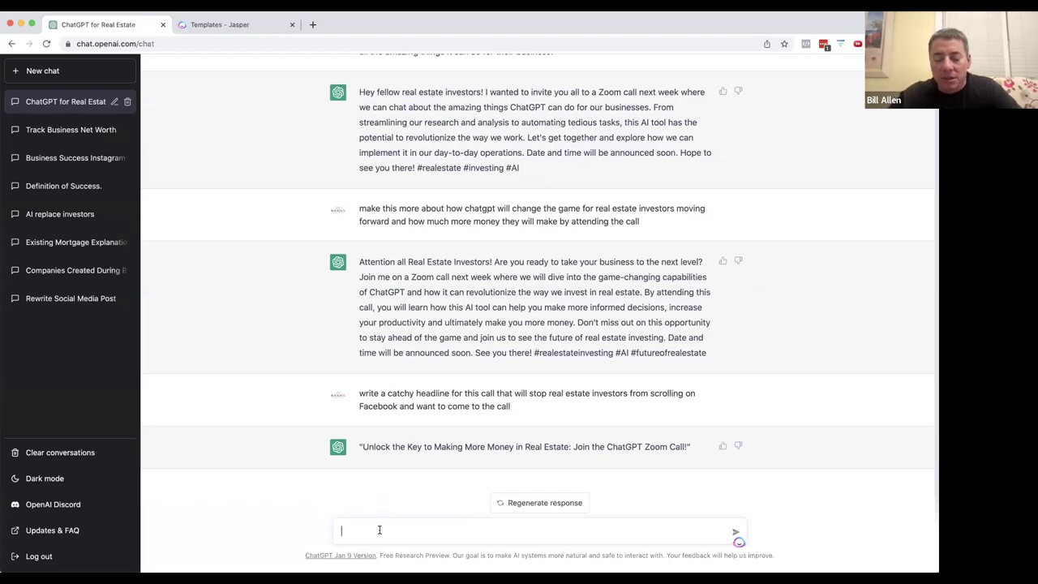
- Ask for the generated headline to be made more witty
{"action": "type", "text": "make this headline more"}
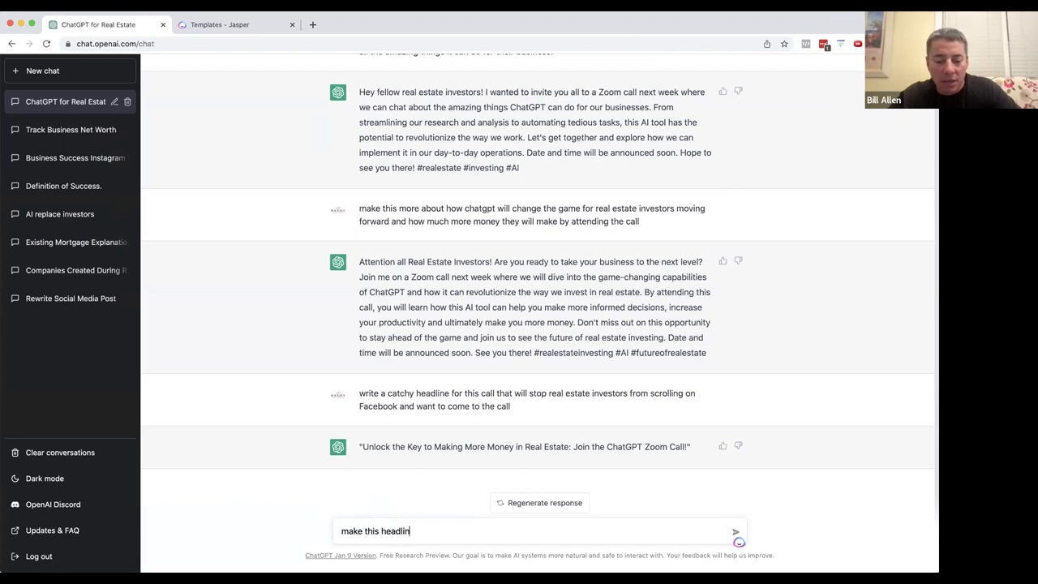
{"action": "type", "text": " witty"}
{"action": "key", "text": "Return"}
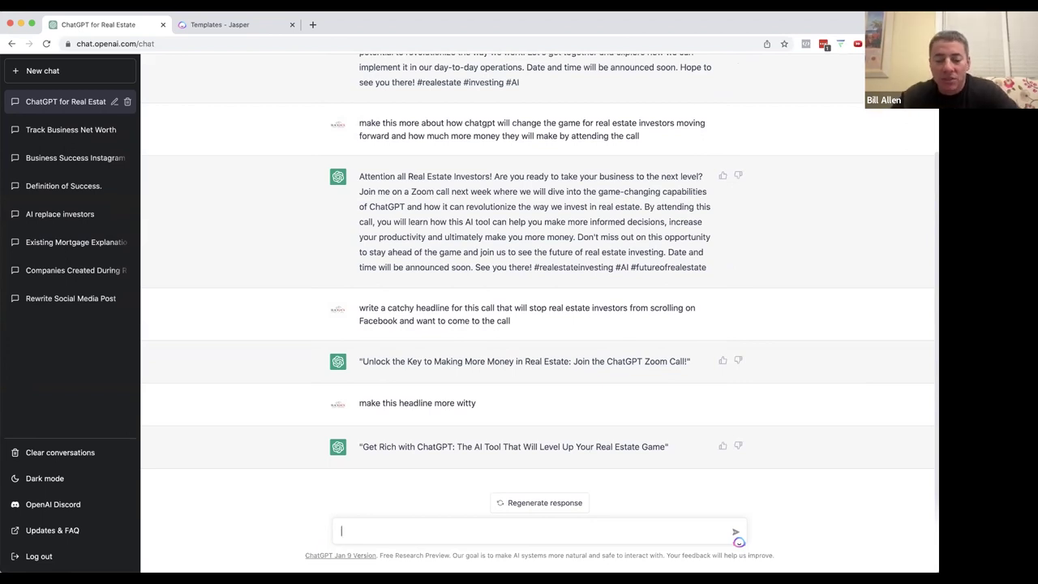
- Request 5 bullet points of how chatgpt will change their real estate investing business and make them more money
{"action": "type", "text": "w"}
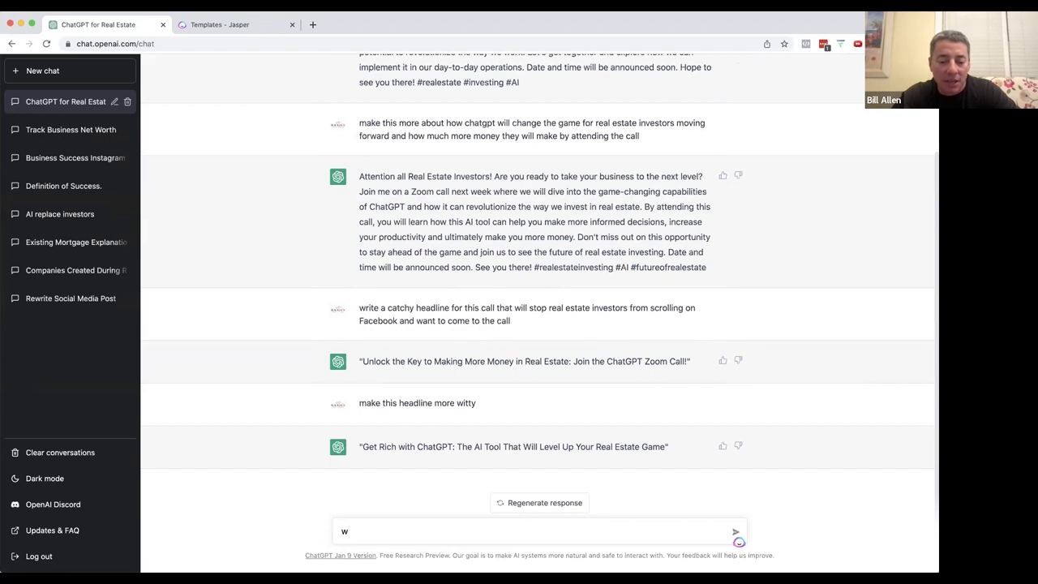
{"action": "type", "text": "rite me 5 bul"}
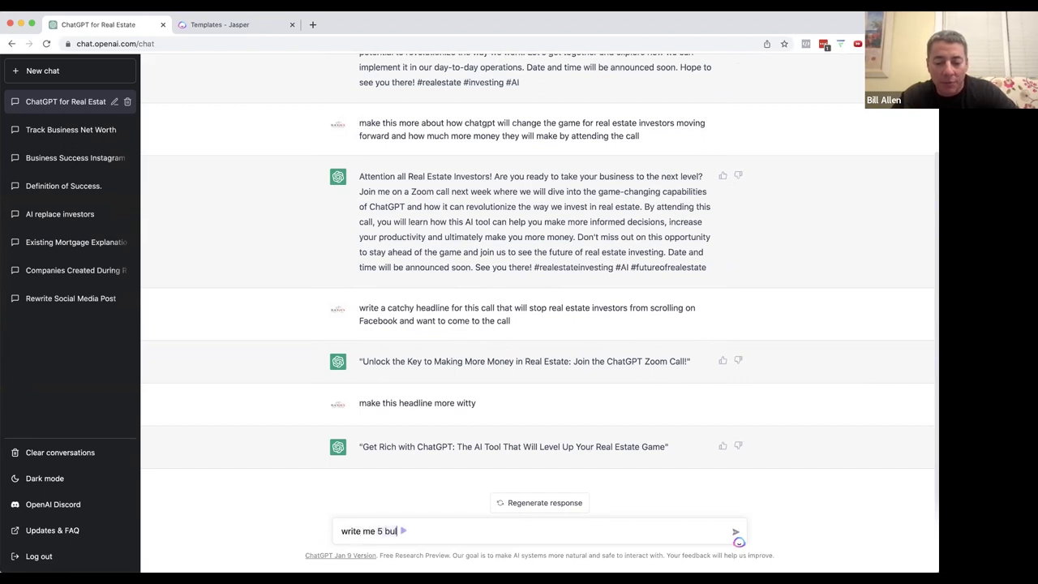
{"action": "type", "text": "let points of how chat "}
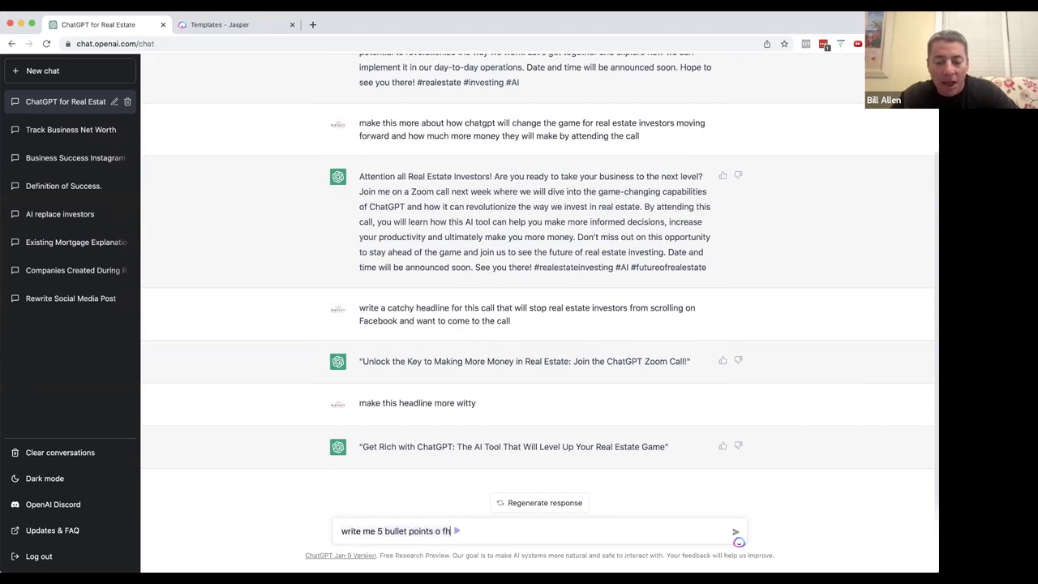
{"action": "type", "text": "gpt will"}
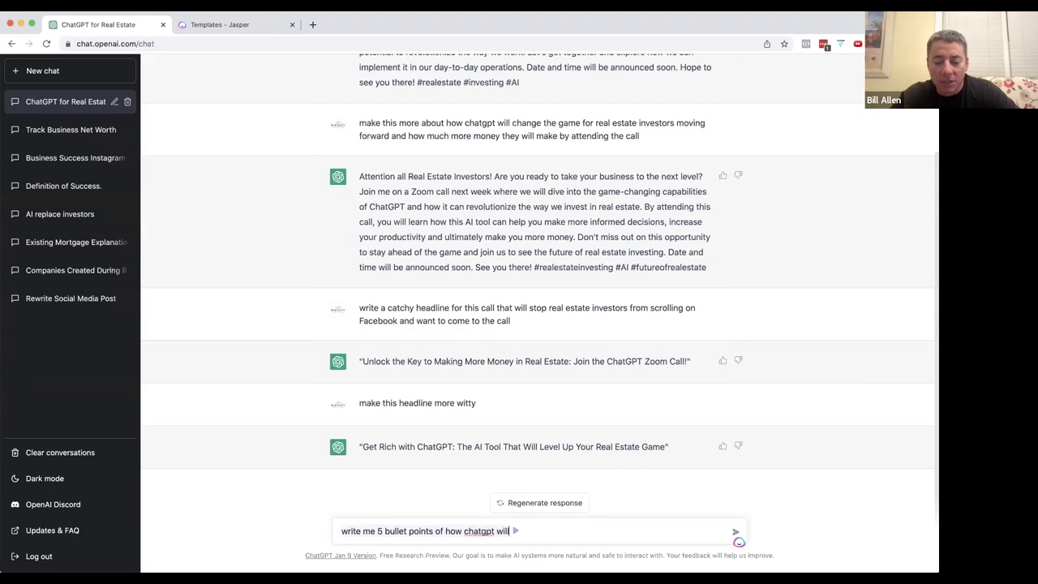
{"action": "type", "text": " change their real estat"}
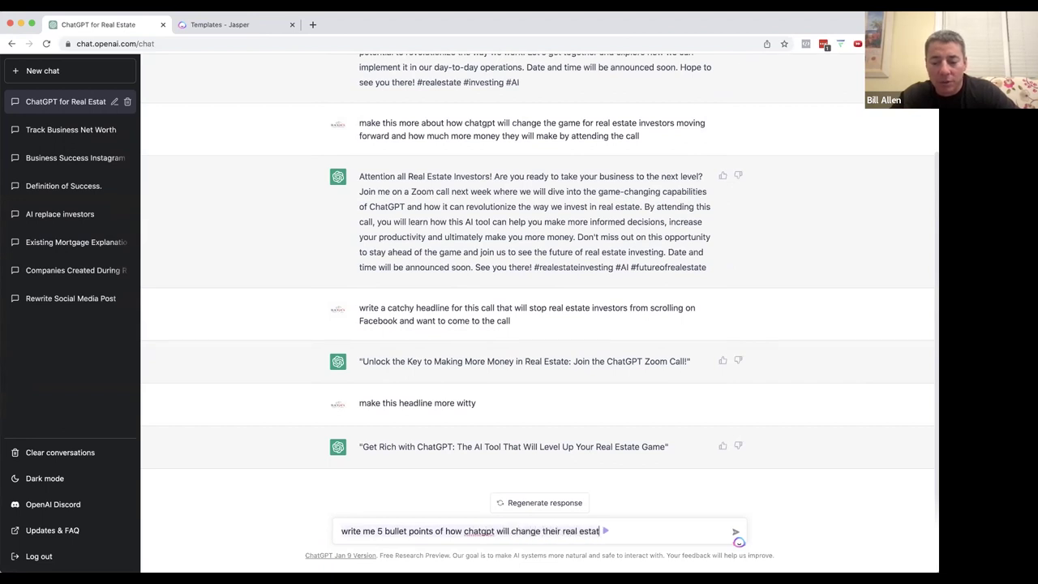
{"action": "type", "text": "e investing busines"}
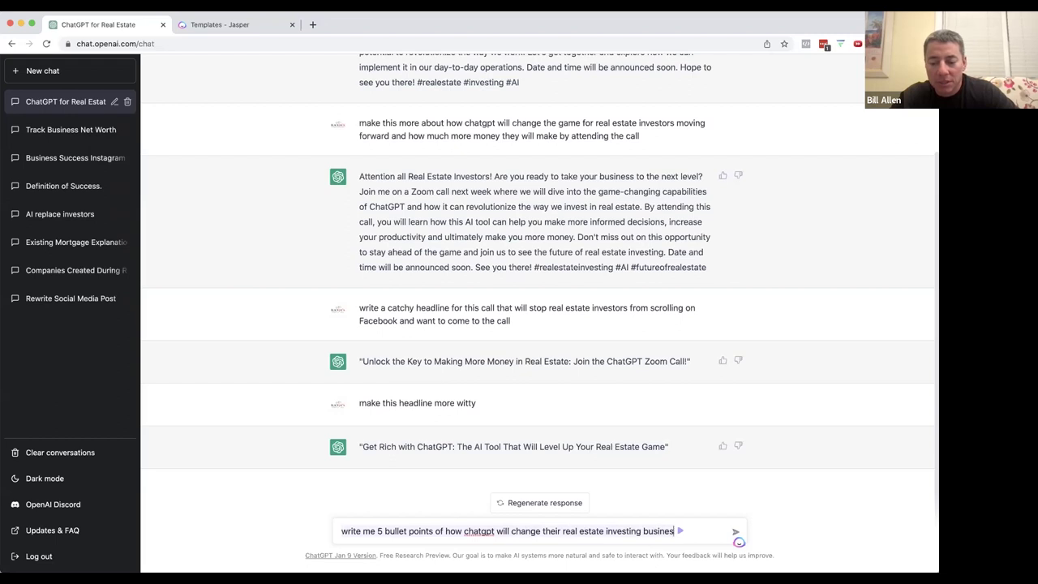
{"action": "type", "text": "s and make them more money"}
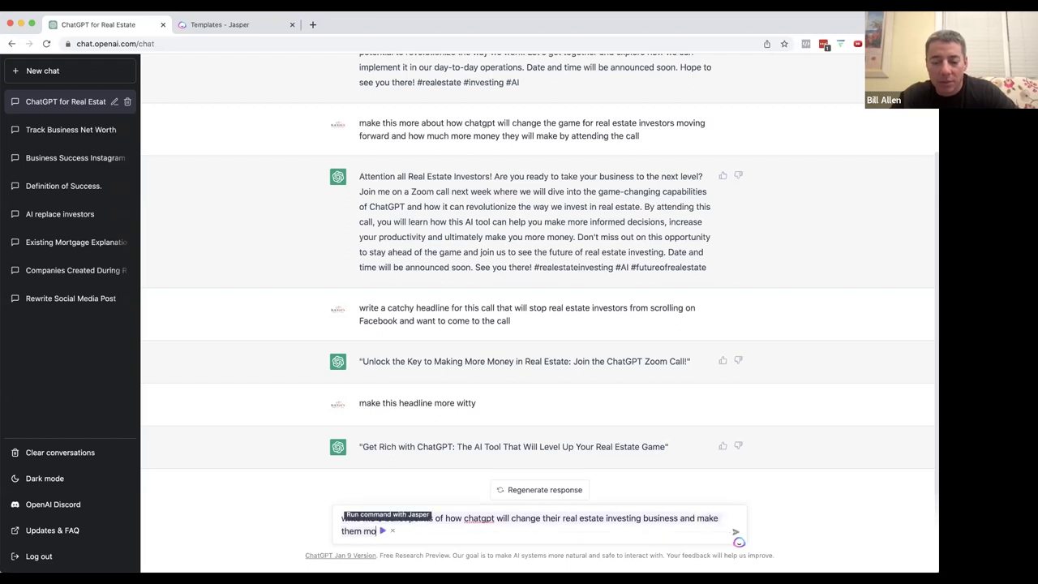
{"action": "key", "text": "Return"}
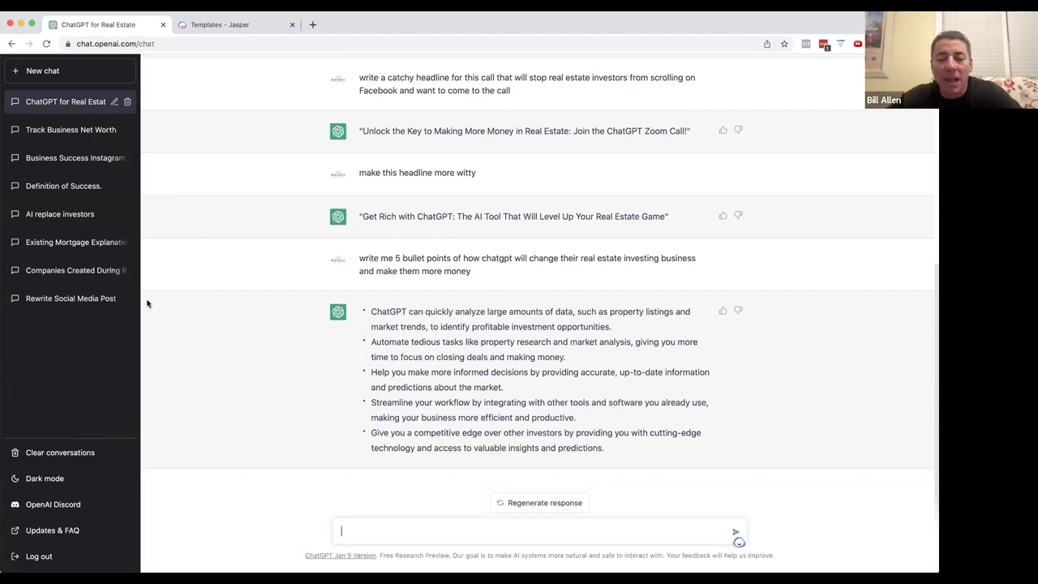
- Copy the "Get Rich with ChatGPT" headline into Jasper's Content Improver template, replacing the existing content text
{"action": "left_click_drag", "start_coordinate": [669, 217], "coordinate": [356, 216]}
{"action": "key", "text": "ctrl+c"}
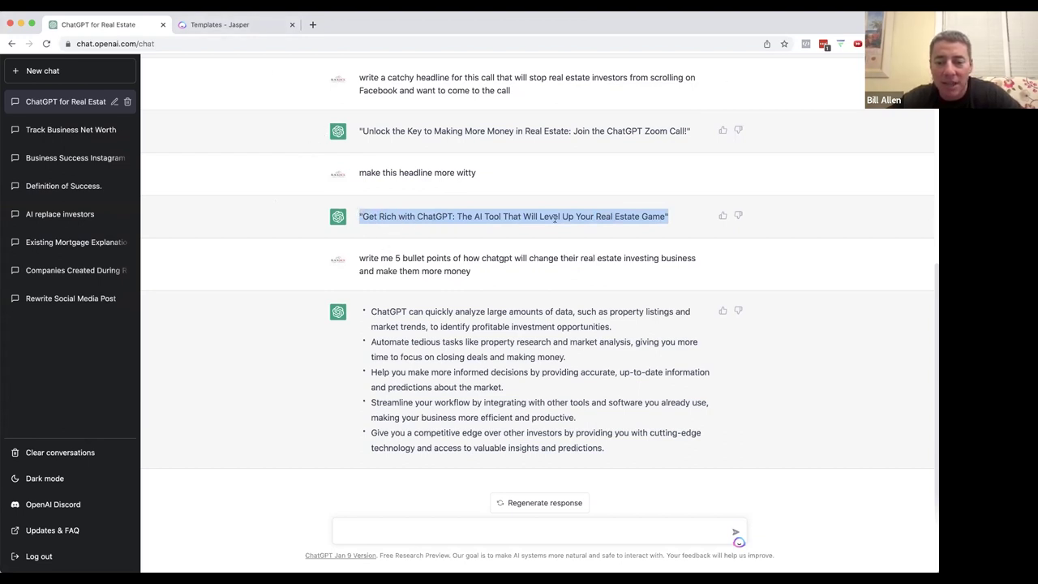
{"action": "left_click", "coordinate": [216, 26]}
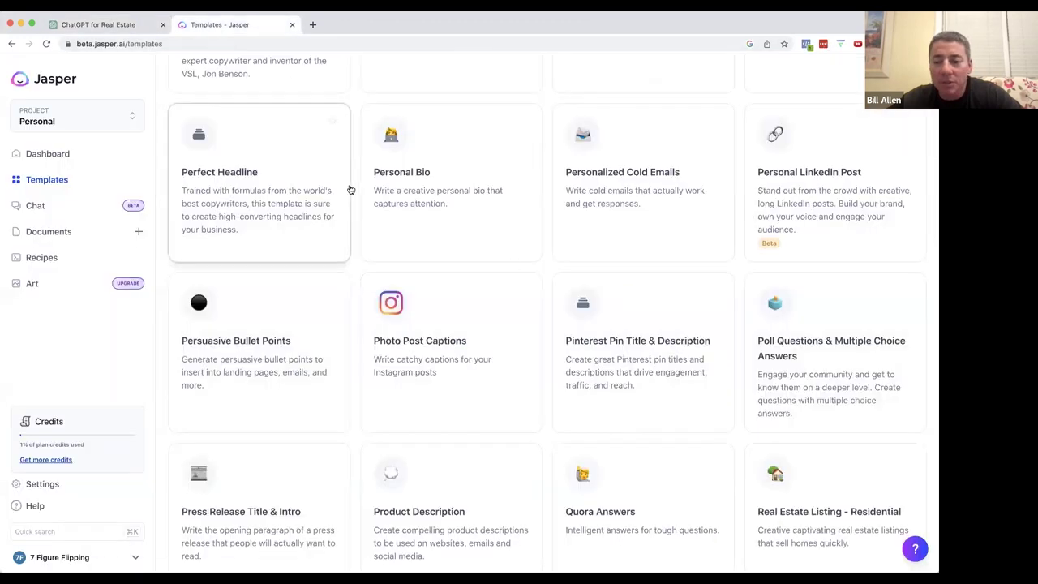
{"action": "scroll", "coordinate": [512, 262], "scroll_direction": "up", "scroll_amount": 15}
{"action": "scroll", "coordinate": [519, 267], "scroll_direction": "up", "scroll_amount": 2}
{"action": "left_click", "coordinate": [617, 381]}
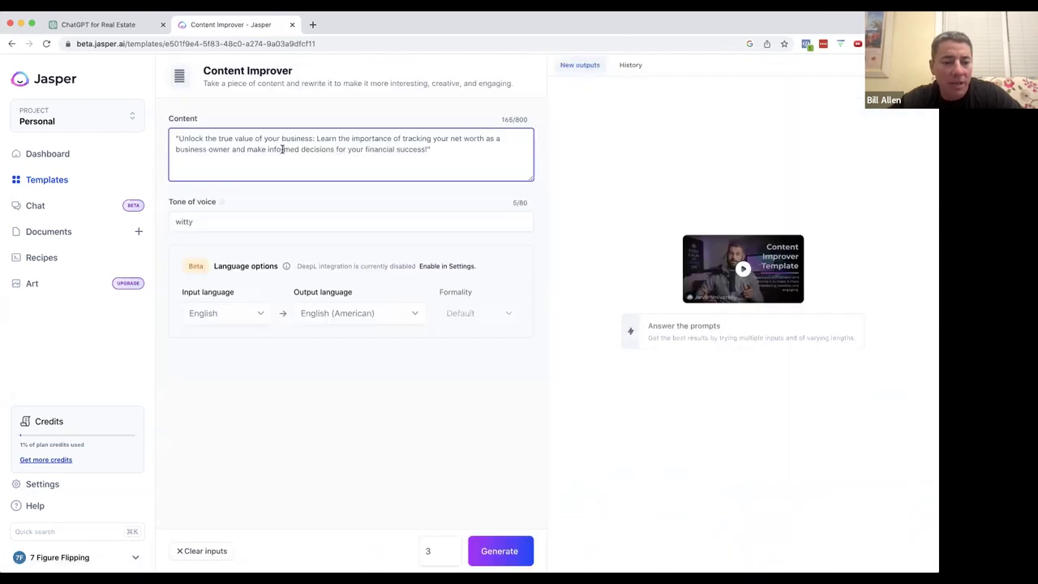
{"action": "key", "text": "ctrl+a"}
{"action": "key", "text": "ctrl+v"}
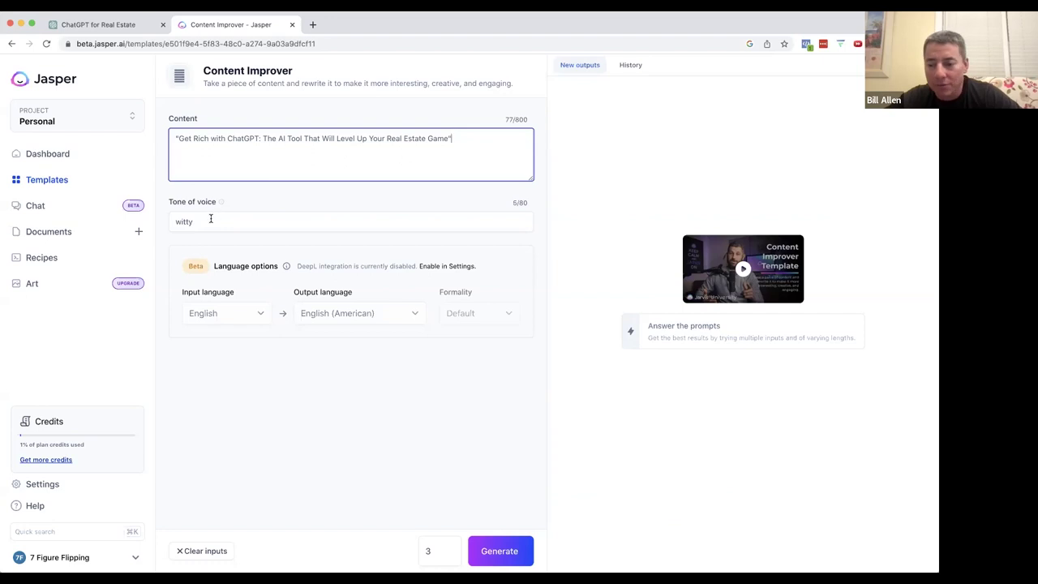
- Switch back to ChatGPT and request 20 different tone of voices for use in Jasper's Tone of voice field
{"action": "left_click", "coordinate": [211, 219]}
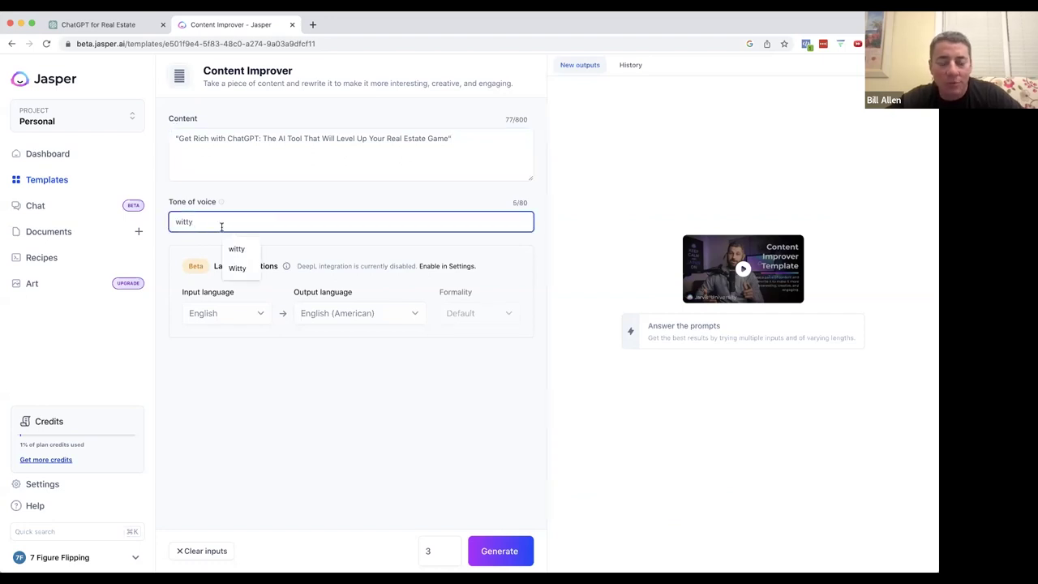
{"action": "left_click", "coordinate": [122, 25]}
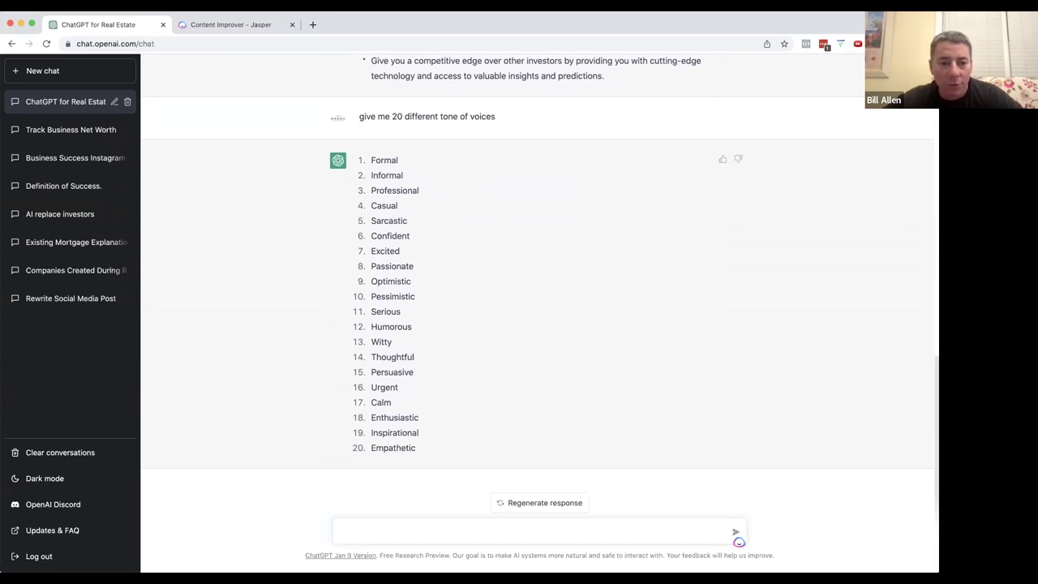
- Switch to Jasper, set the tone of voice to witty and generate improved versions of the headline
{"action": "left_click", "coordinate": [217, 27]}
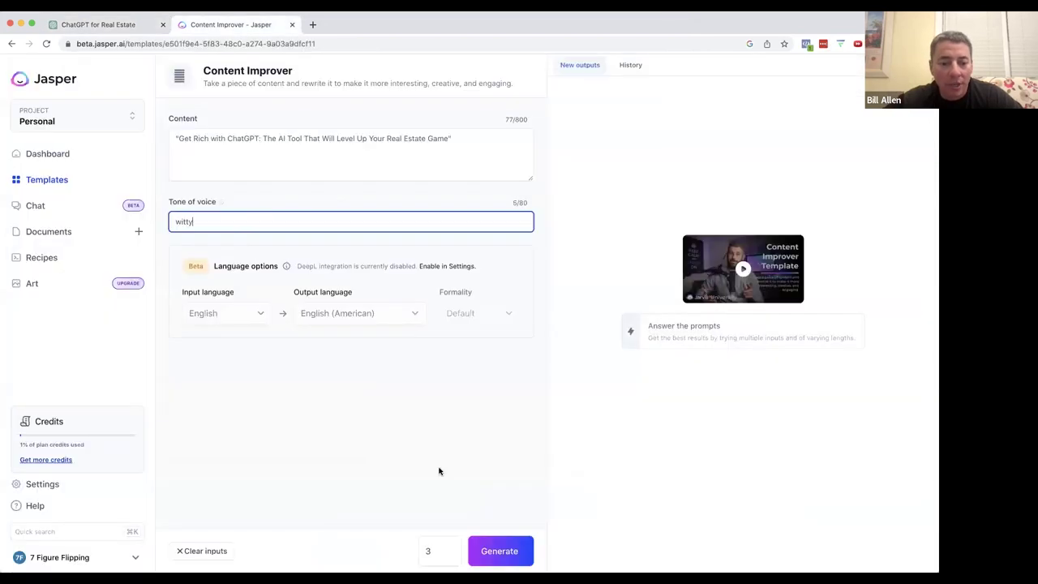
{"action": "key", "text": "super+Return"}
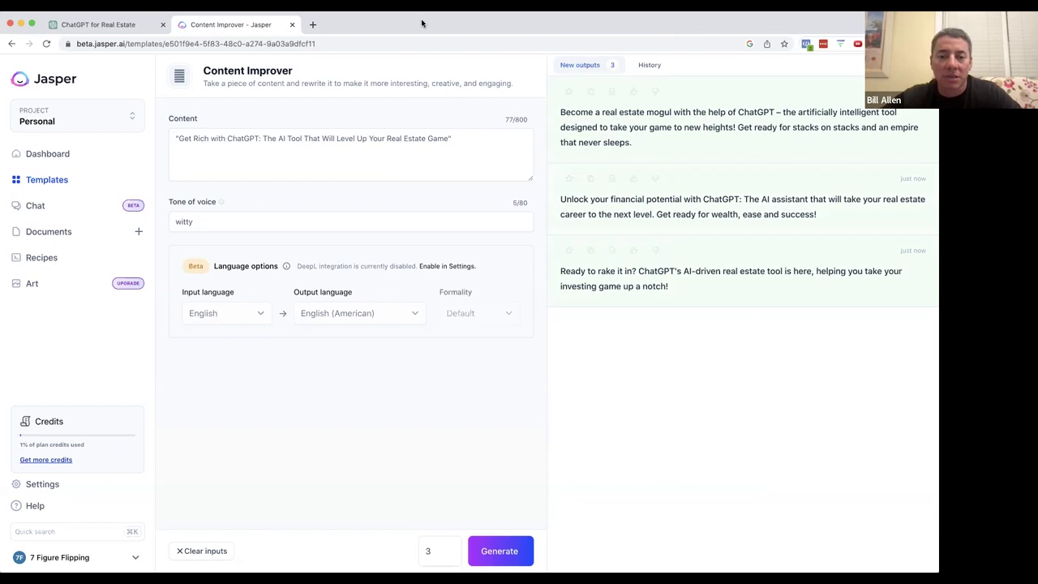
- Switch back to ChatGPT and read through the "AI replace investors" conversation, from the 7 Figure Flipping questions to replacing inside sales reps on phone
{"action": "left_click", "coordinate": [134, 25]}
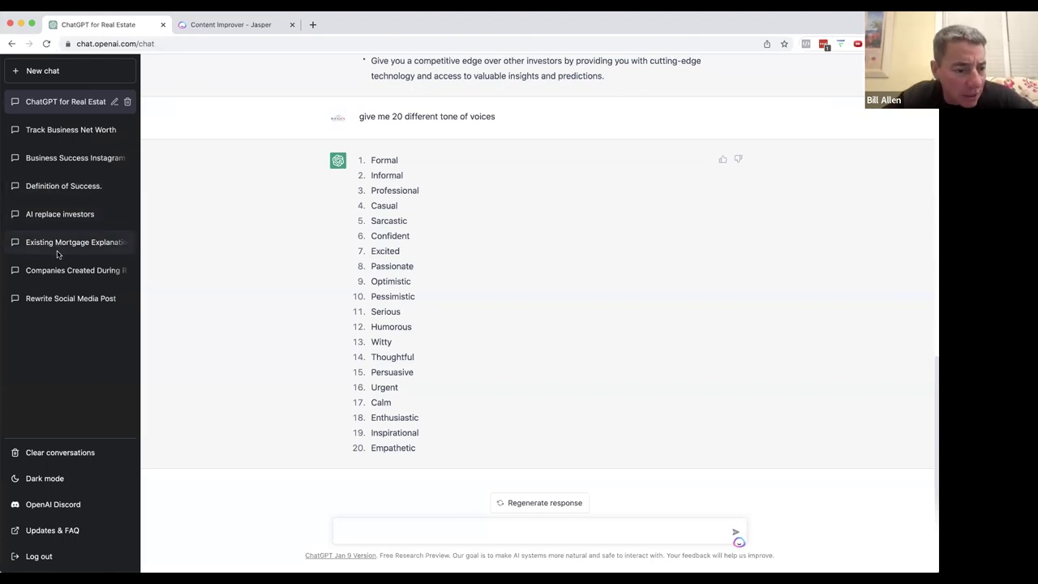
{"action": "left_click", "coordinate": [59, 217]}
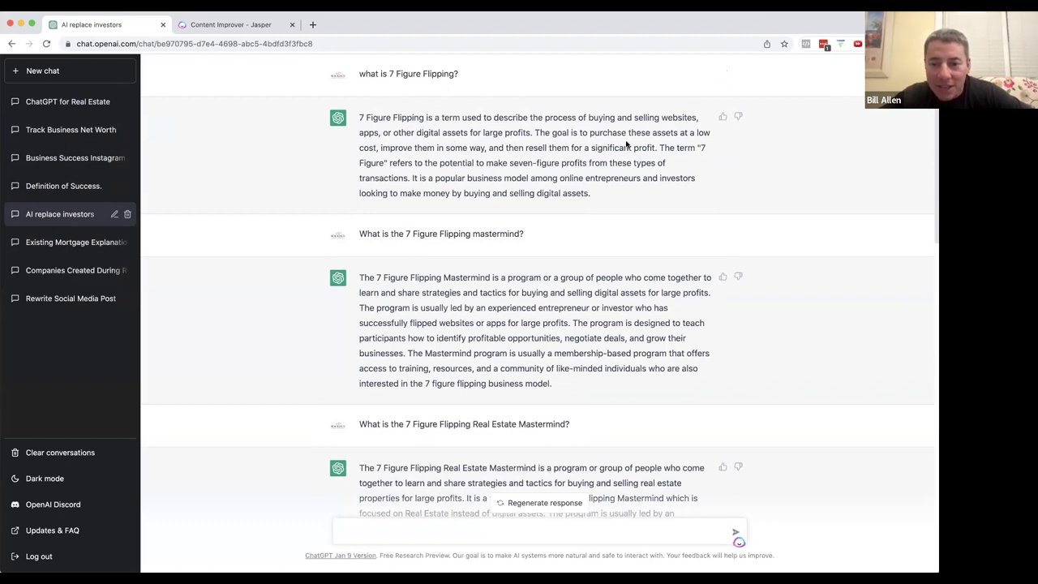
{"action": "scroll", "coordinate": [609, 216], "scroll_direction": "down", "scroll_amount": 2}
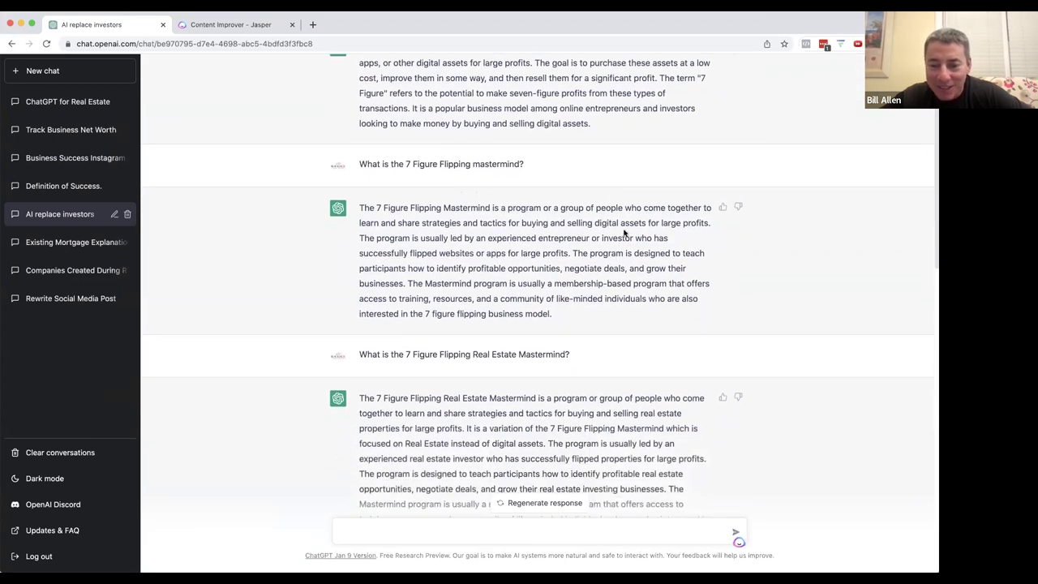
{"action": "scroll", "coordinate": [675, 238], "scroll_direction": "down", "scroll_amount": 5}
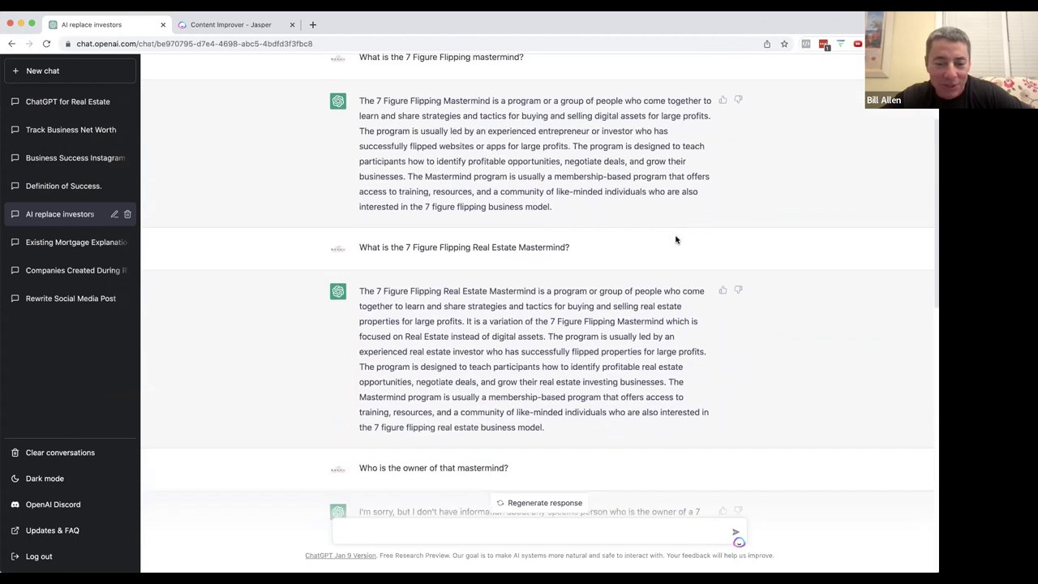
{"action": "scroll", "coordinate": [675, 239], "scroll_direction": "down", "scroll_amount": 1}
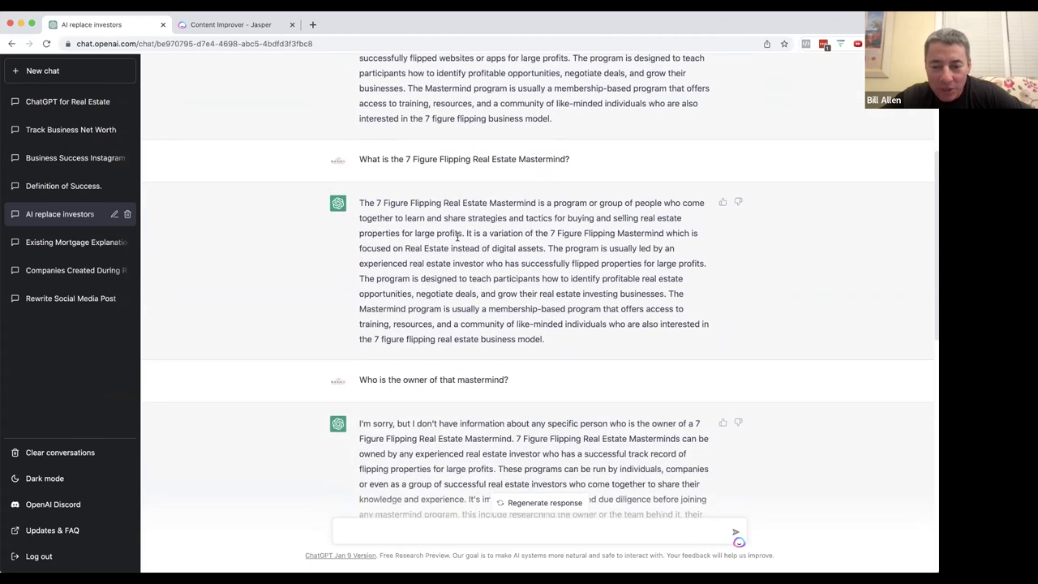
{"action": "scroll", "coordinate": [457, 236], "scroll_direction": "down", "scroll_amount": 1}
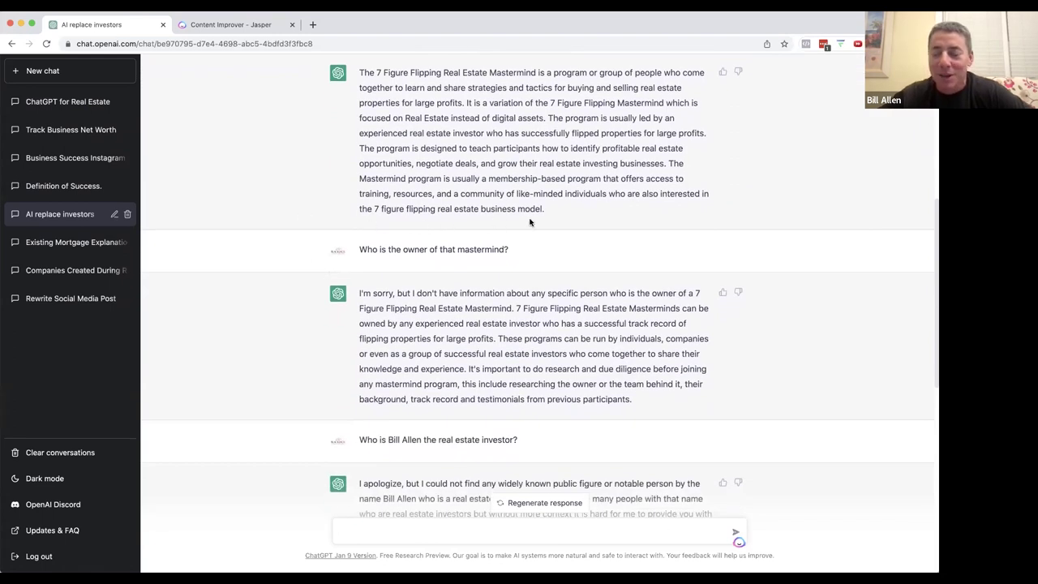
{"action": "scroll", "coordinate": [578, 220], "scroll_direction": "up", "scroll_amount": 1}
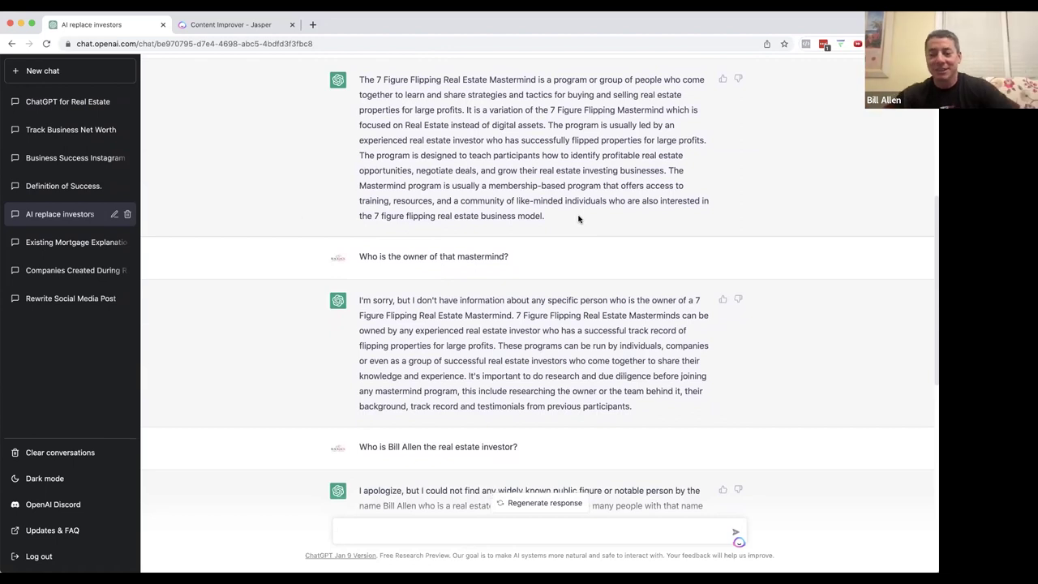
{"action": "scroll", "coordinate": [578, 219], "scroll_direction": "down", "scroll_amount": 2}
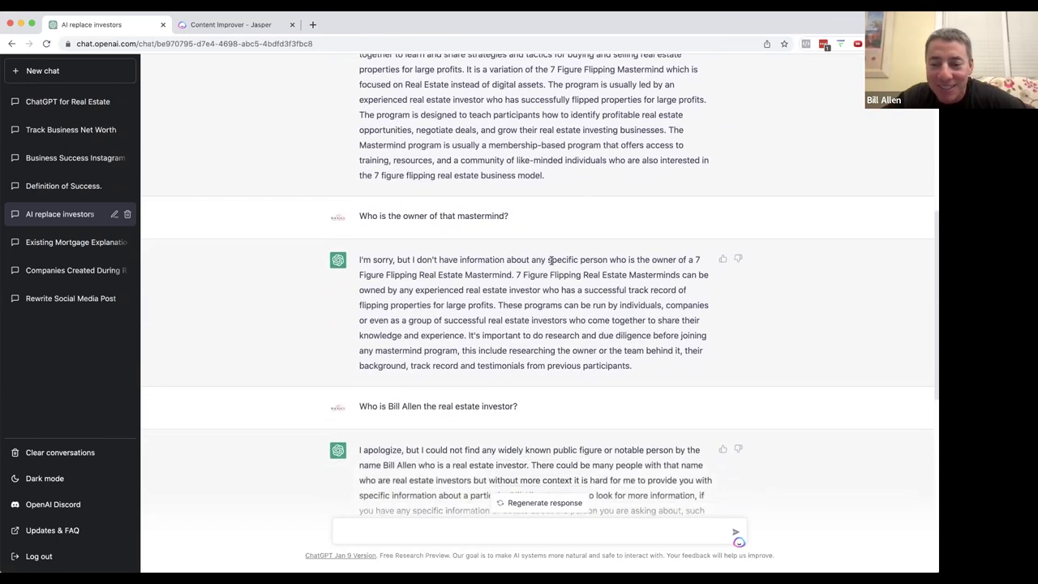
{"action": "scroll", "coordinate": [568, 243], "scroll_direction": "down", "scroll_amount": 3}
{"action": "scroll", "coordinate": [552, 263], "scroll_direction": "down", "scroll_amount": 3}
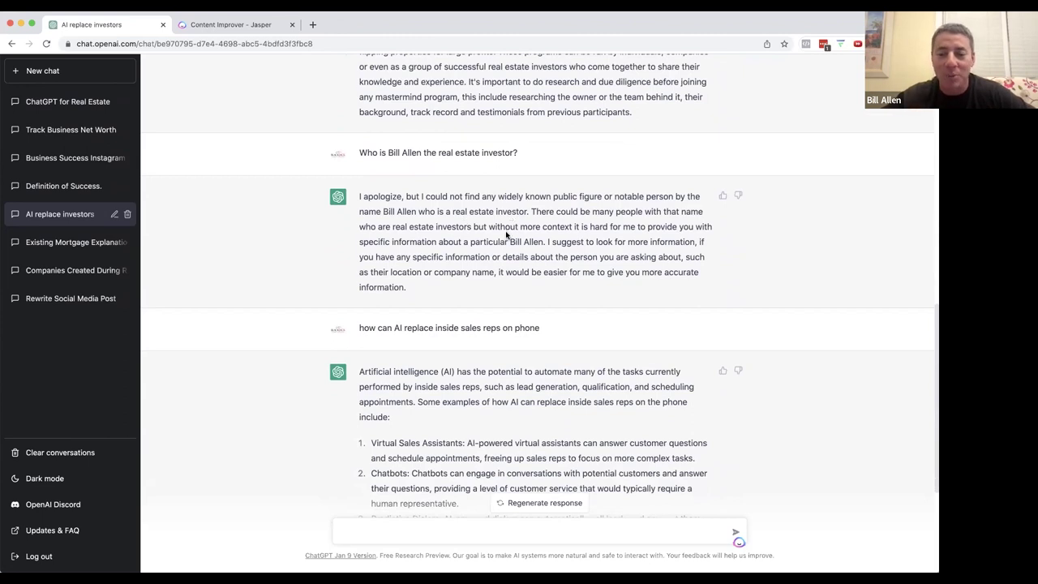
{"action": "scroll", "coordinate": [506, 234], "scroll_direction": "down", "scroll_amount": 5}
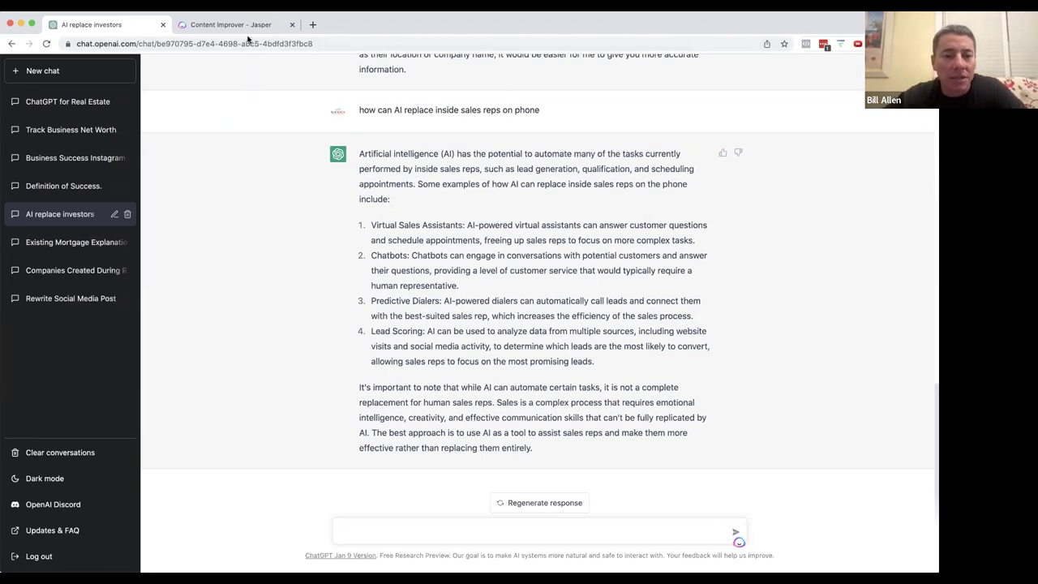
- Open poly.ai in a new browser tab and look through its homepage sections on conversational voice assistants
{"action": "left_click", "coordinate": [313, 27]}
{"action": "type", "text": "poly.ai"}
{"action": "key", "text": "Return"}
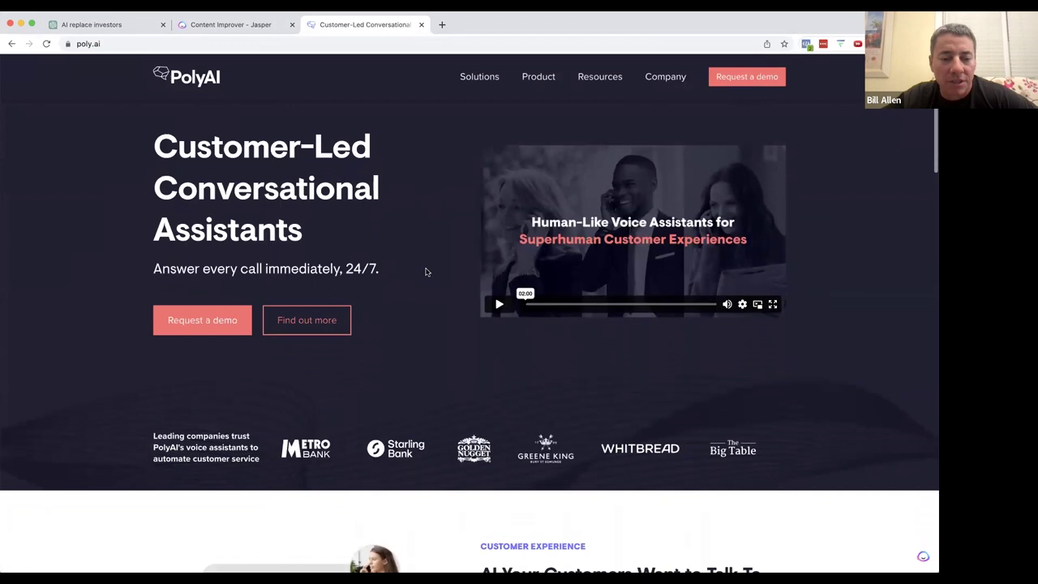
{"action": "scroll", "coordinate": [425, 271], "scroll_direction": "down", "scroll_amount": 3}
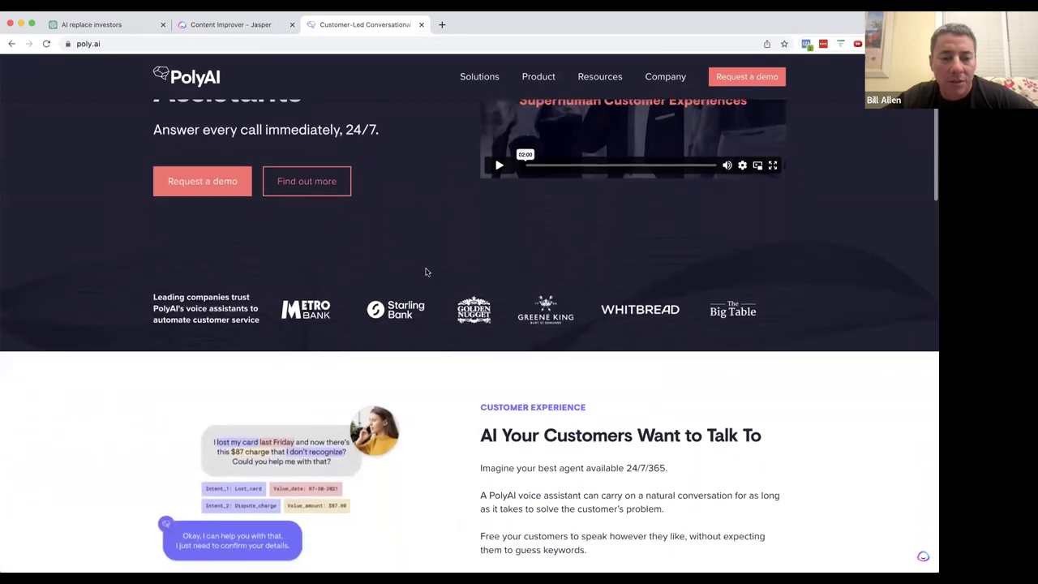
{"action": "scroll", "coordinate": [426, 272], "scroll_direction": "down", "scroll_amount": 3}
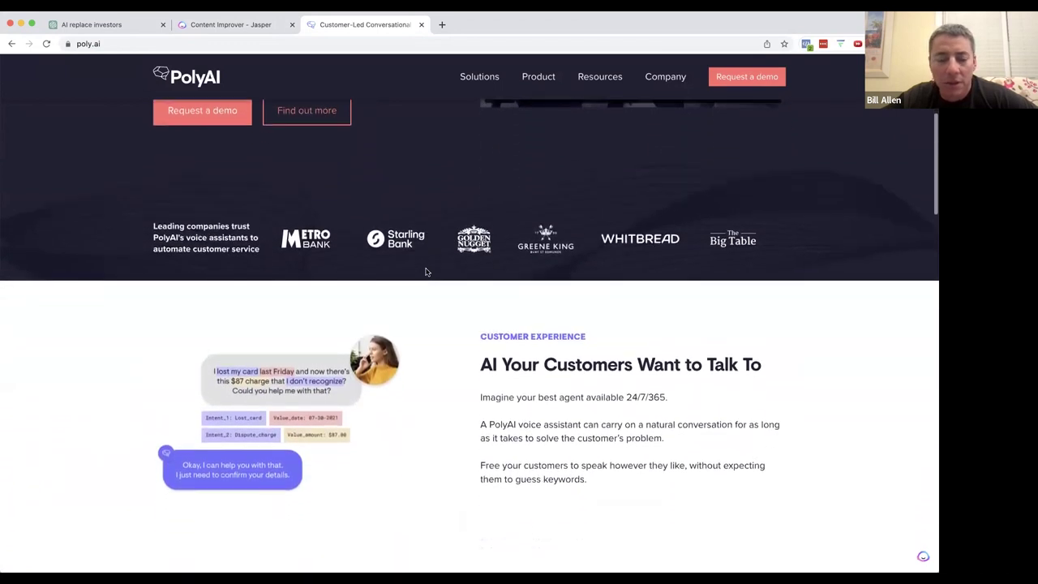
{"action": "scroll", "coordinate": [425, 272], "scroll_direction": "down", "scroll_amount": 3}
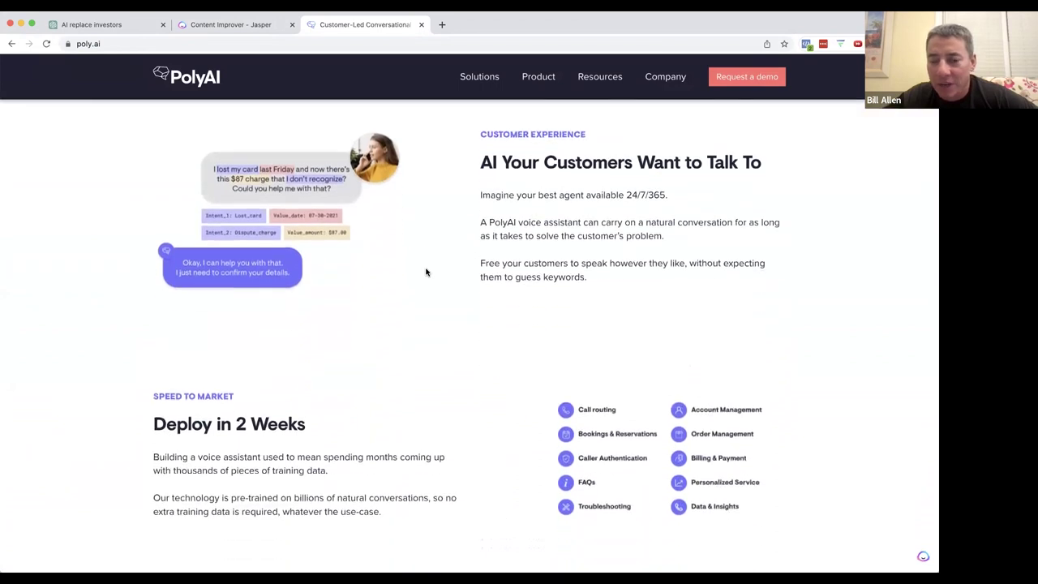
{"action": "scroll", "coordinate": [426, 272], "scroll_direction": "down", "scroll_amount": 4}
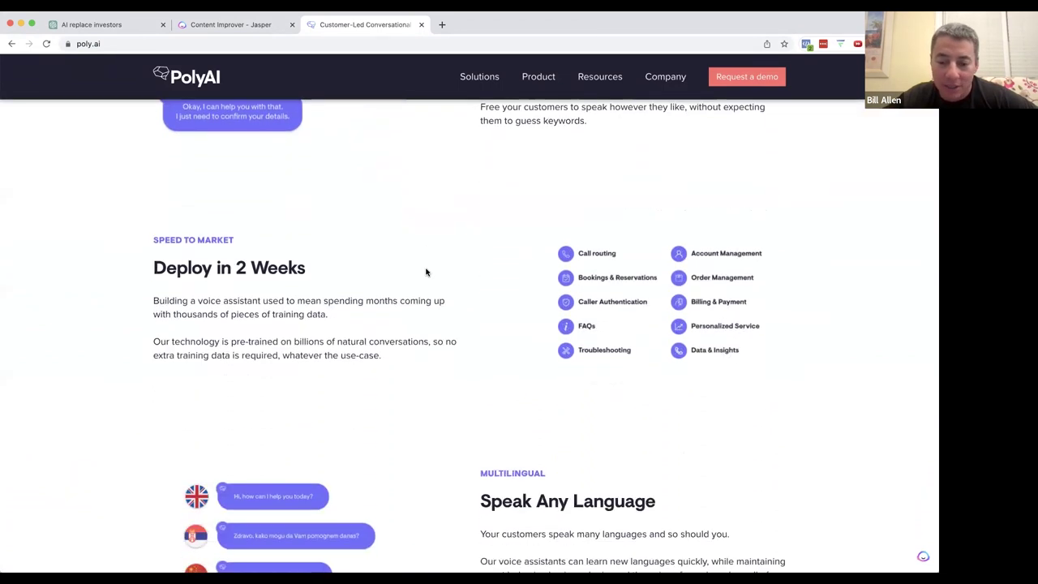
{"action": "scroll", "coordinate": [426, 271], "scroll_direction": "down", "scroll_amount": 8}
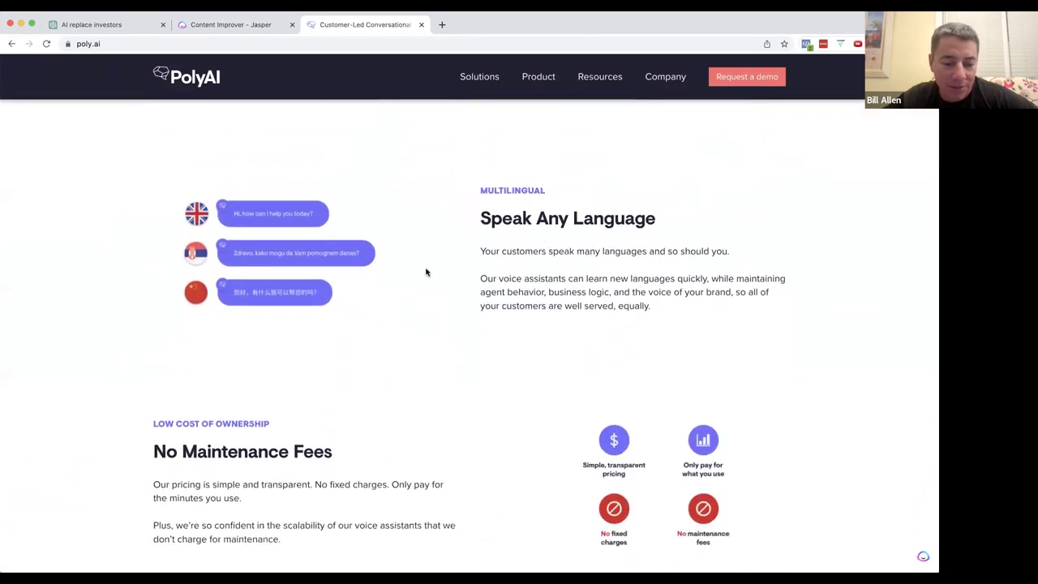
{"action": "scroll", "coordinate": [426, 271], "scroll_direction": "up", "scroll_amount": 12}
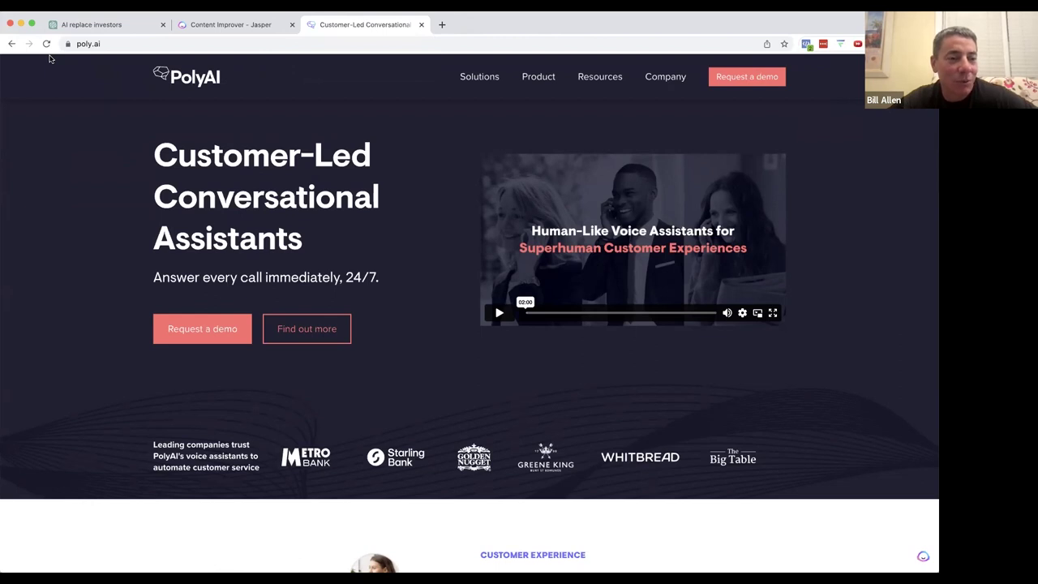
- Return to ChatGPT and review the "Track Business Net Worth" conversation, including its reel hooks, bullet points and active income answer
{"action": "left_click", "coordinate": [106, 25]}
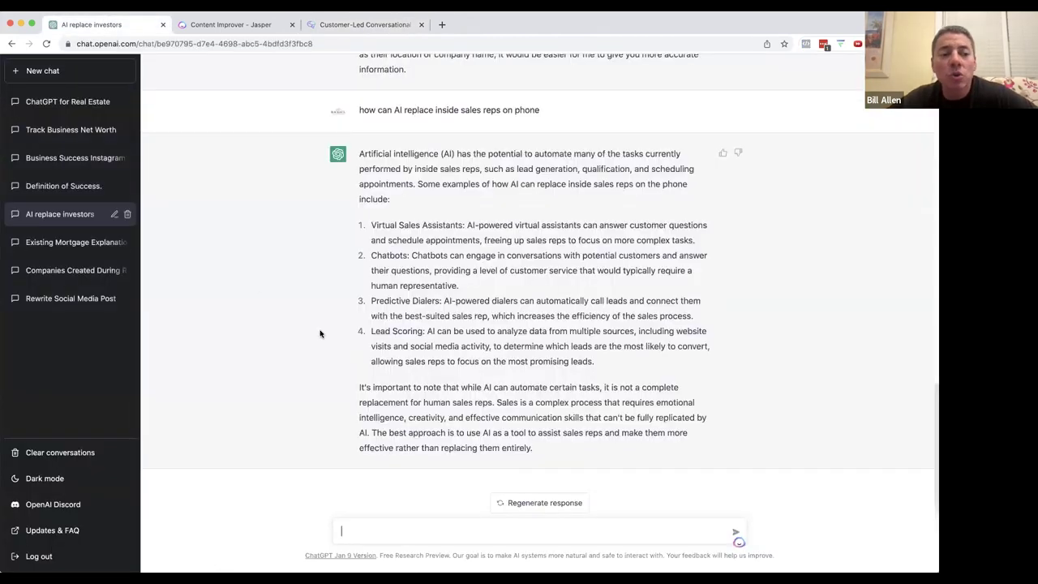
{"action": "left_click", "coordinate": [76, 133]}
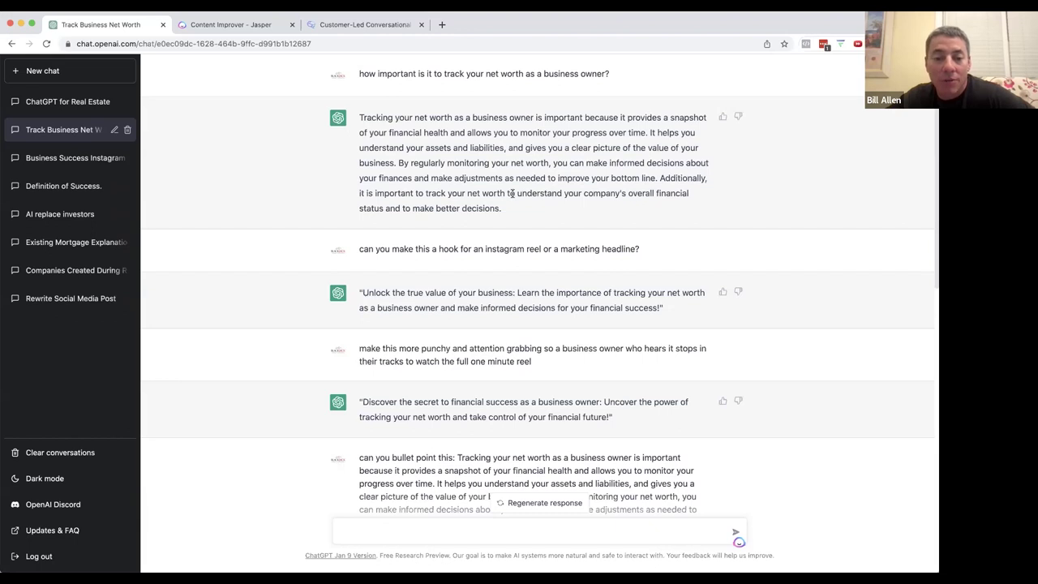
{"action": "scroll", "coordinate": [457, 225], "scroll_direction": "down", "scroll_amount": 1}
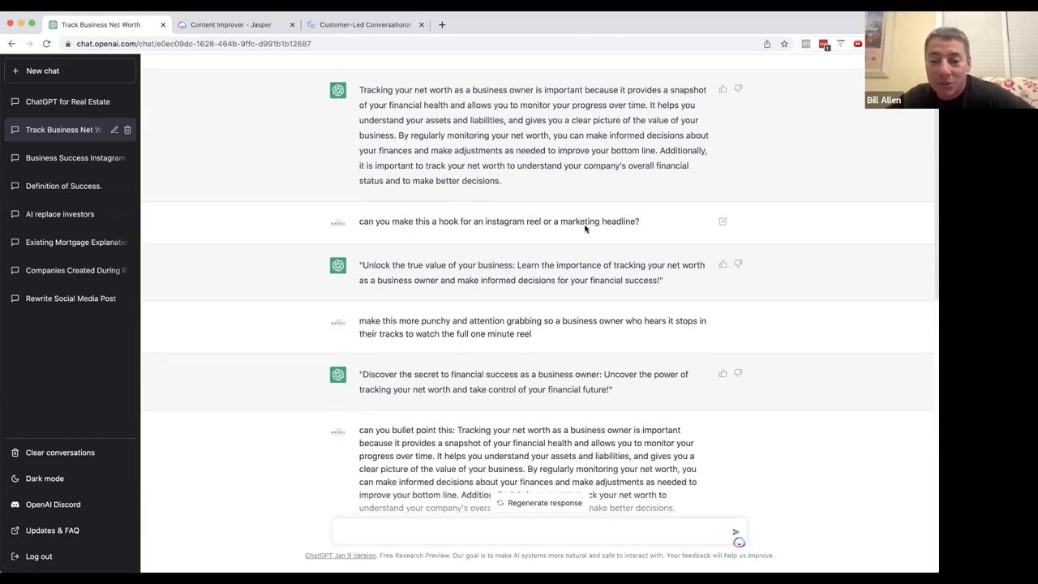
{"action": "scroll", "coordinate": [626, 232], "scroll_direction": "down", "scroll_amount": 1}
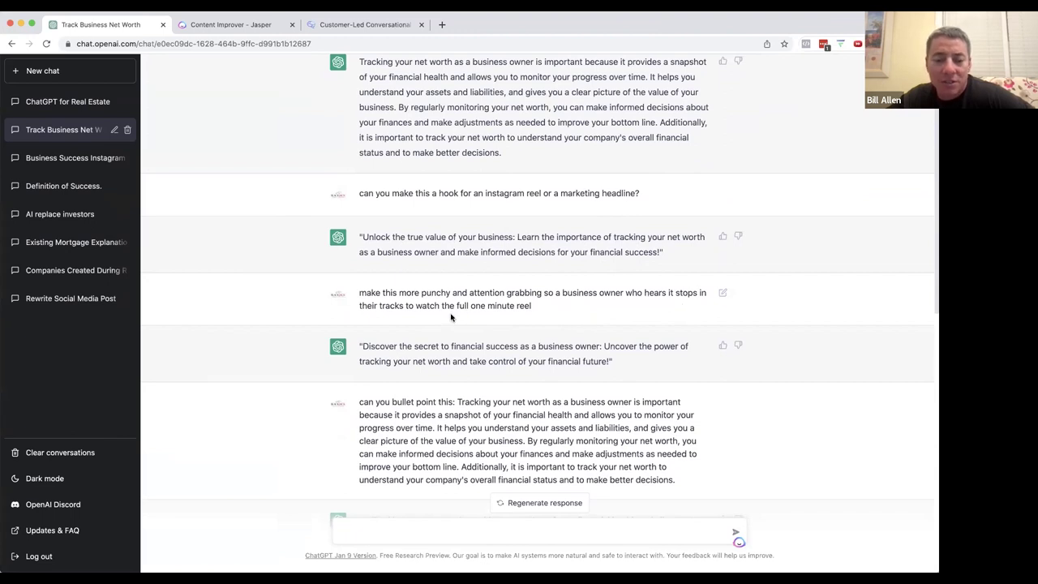
{"action": "scroll", "coordinate": [511, 321], "scroll_direction": "down", "scroll_amount": 1}
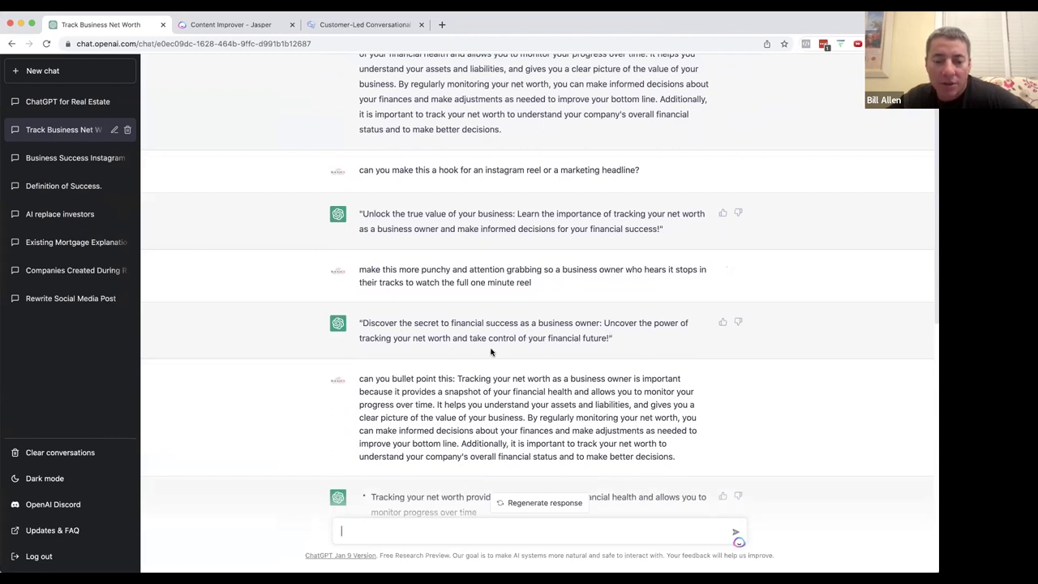
{"action": "scroll", "coordinate": [539, 351], "scroll_direction": "down", "scroll_amount": 4}
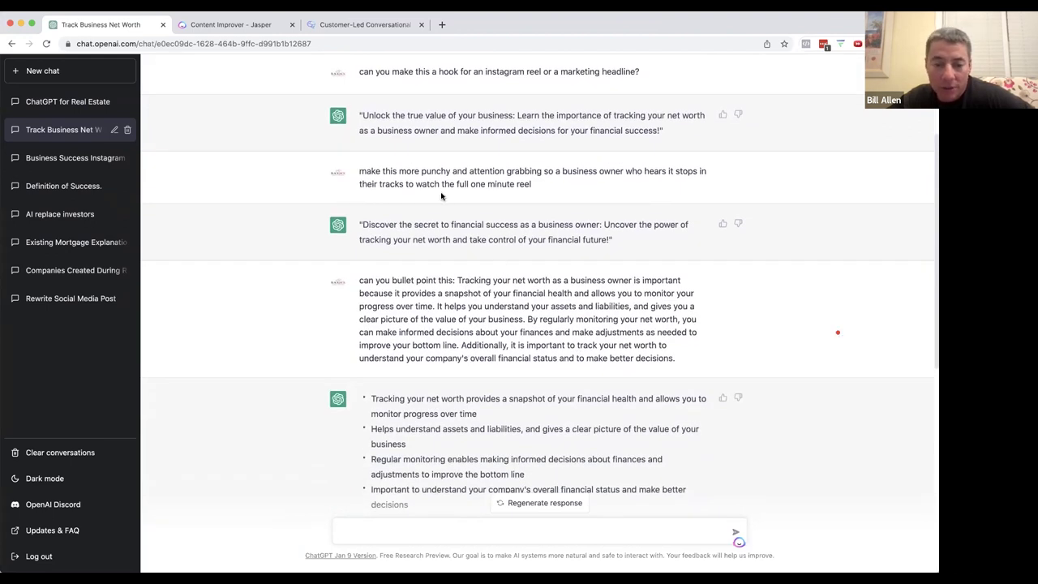
{"action": "scroll", "coordinate": [468, 285], "scroll_direction": "down", "scroll_amount": 5}
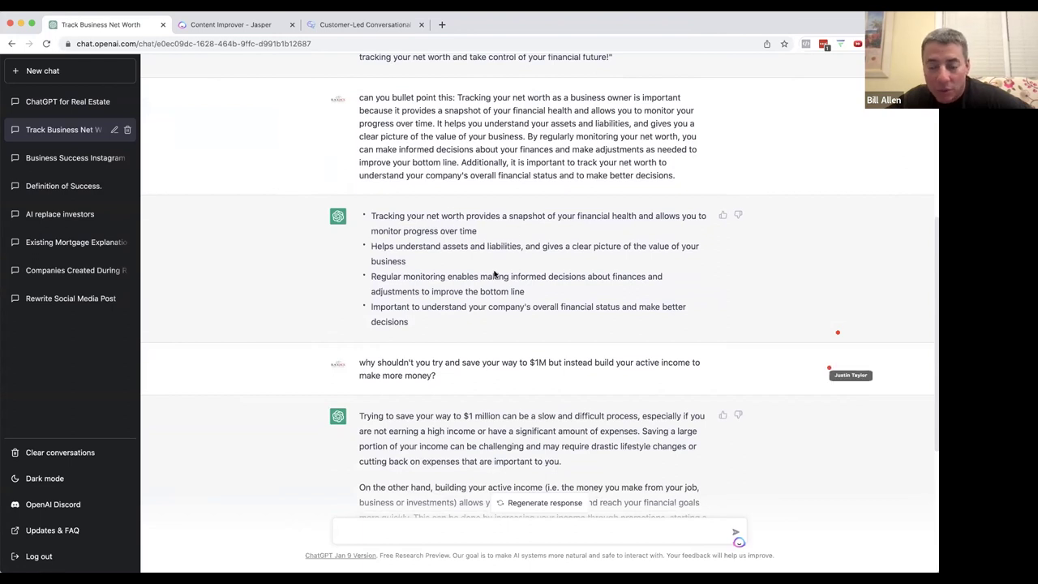
{"action": "scroll", "coordinate": [459, 337], "scroll_direction": "down", "scroll_amount": 3}
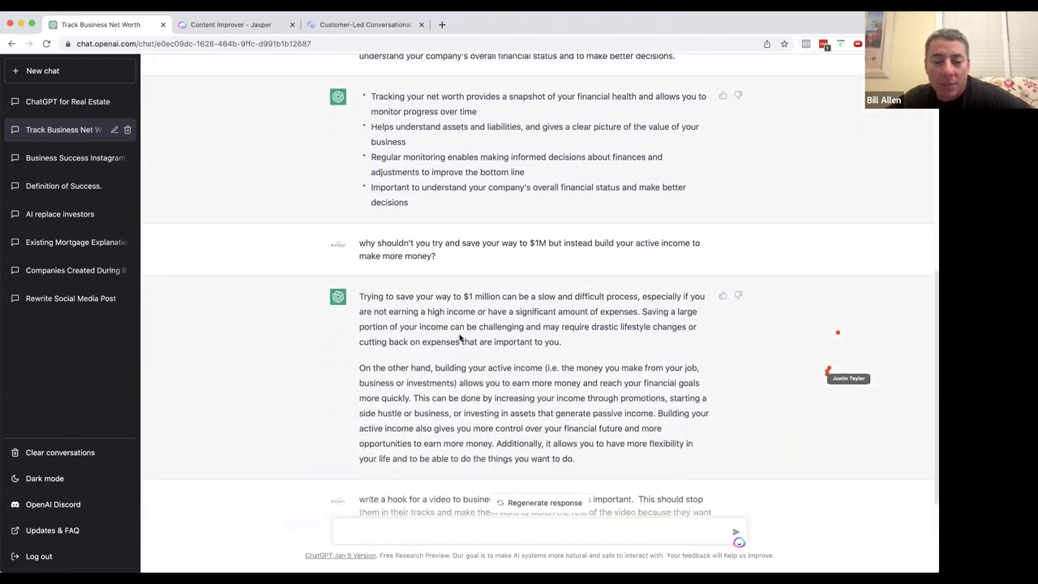
{"action": "scroll", "coordinate": [459, 337], "scroll_direction": "up", "scroll_amount": 7}
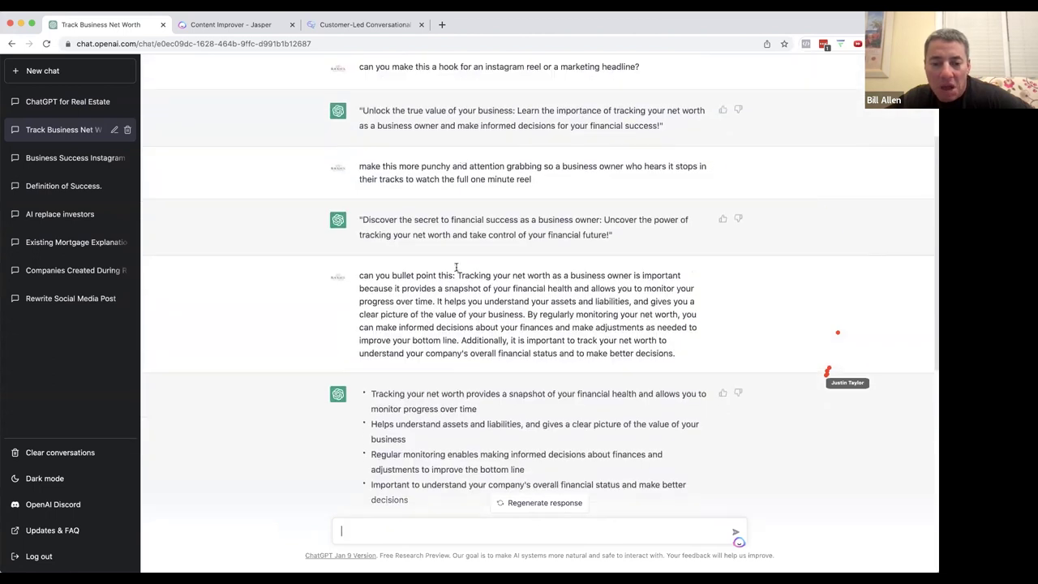
{"action": "scroll", "coordinate": [471, 397], "scroll_direction": "down", "scroll_amount": 3}
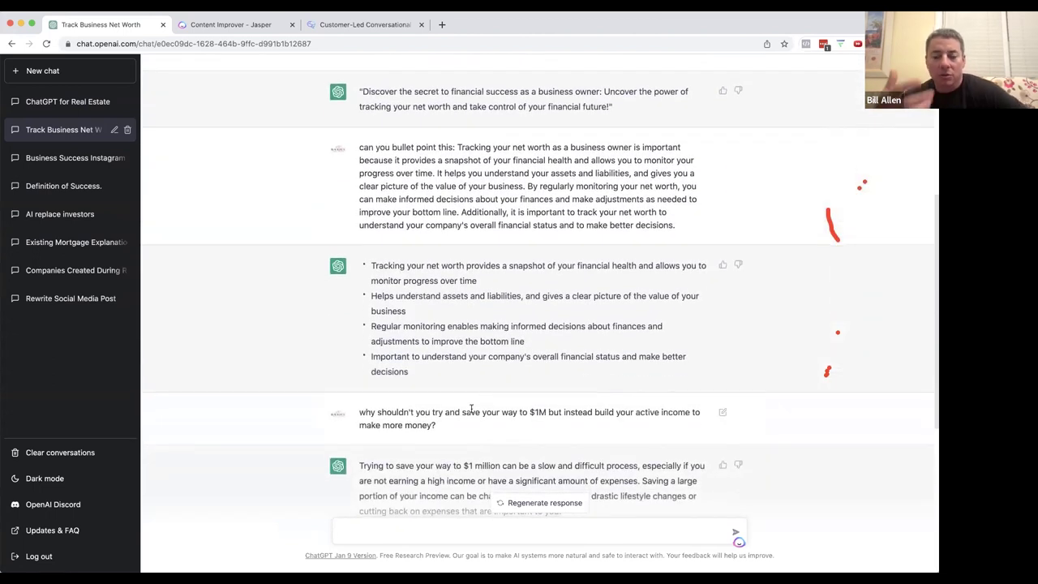
{"action": "scroll", "coordinate": [471, 397], "scroll_direction": "down", "scroll_amount": 2}
{"action": "scroll", "coordinate": [471, 410], "scroll_direction": "down", "scroll_amount": 4}
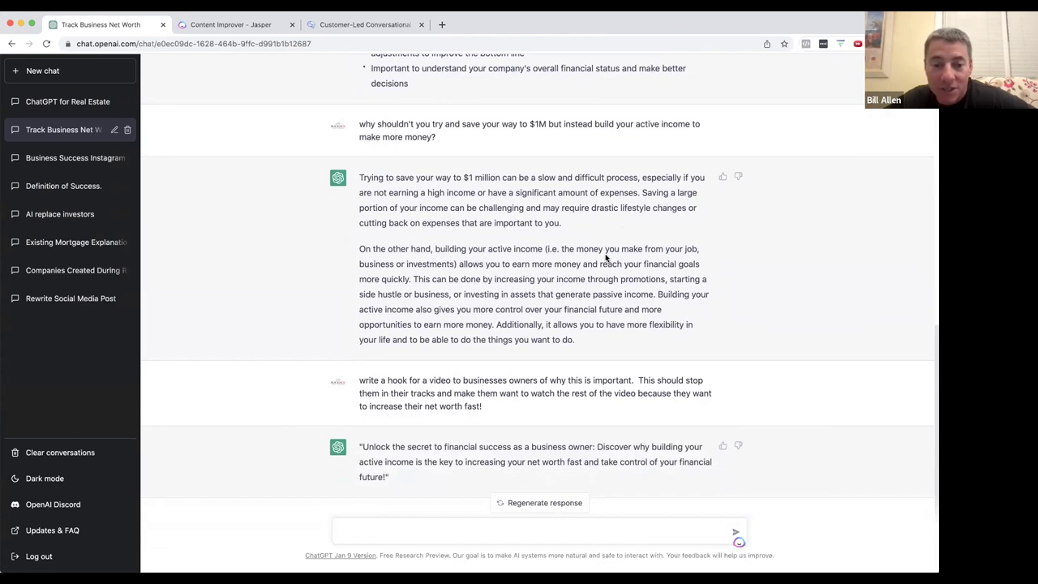
{"action": "scroll", "coordinate": [605, 256], "scroll_direction": "down", "scroll_amount": 1}
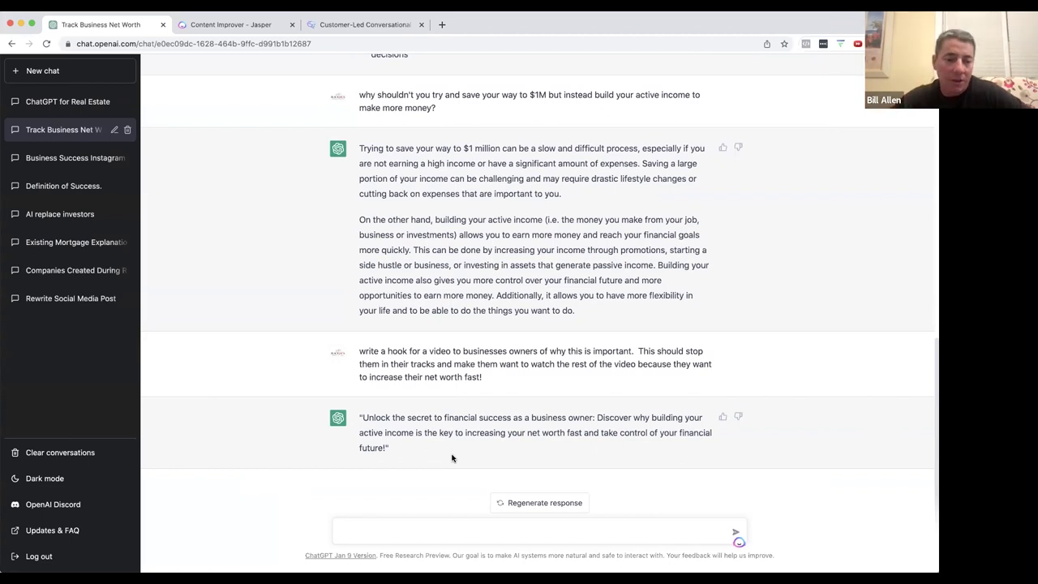
- In a new chat, ask ChatGPT to act as a real estate investor and write a 4 sentence paragraph on why a homeowner should sell their house
{"action": "left_click", "coordinate": [44, 73]}
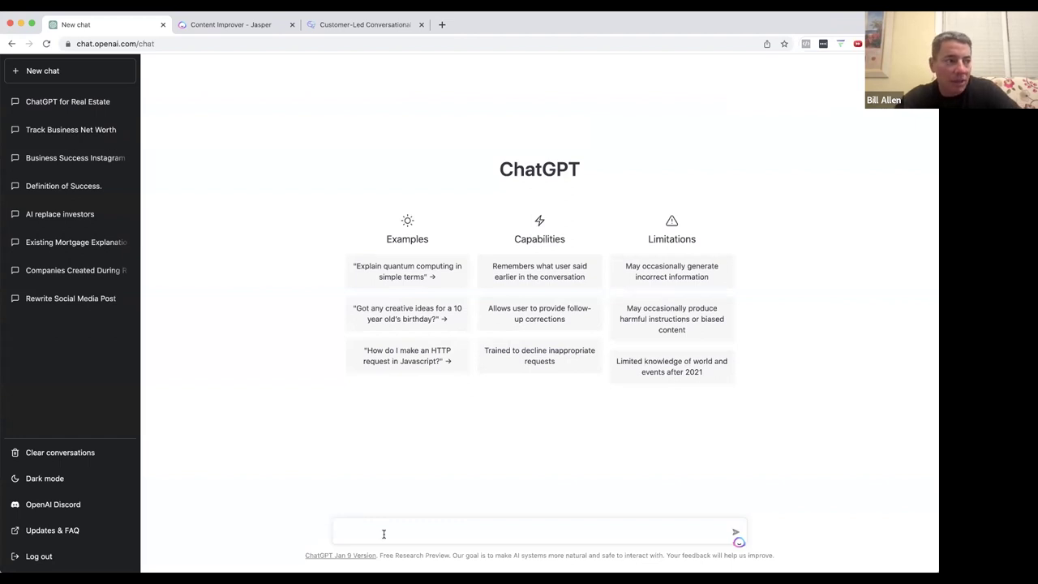
{"action": "type", "text": "act as a real estate investors who wants to get a great deal and write me a 4 sentence paragraph about why a homeowner should sell their house to me"}
{"action": "key", "text": "Return"}
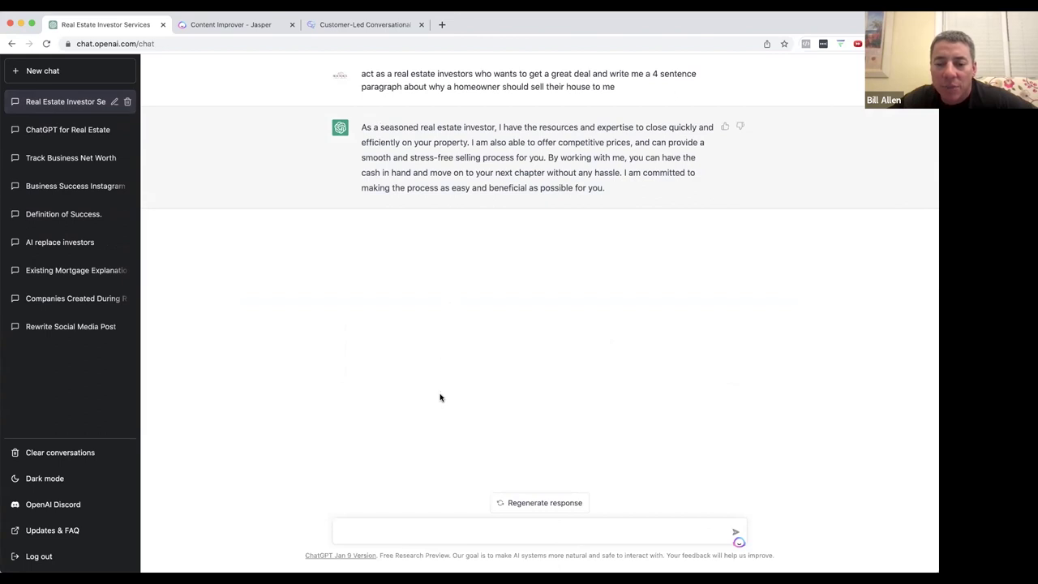
- Ask for the homeowner paragraph to be made more simple and without all of the industry jargon
{"action": "left_click", "coordinate": [411, 527]}
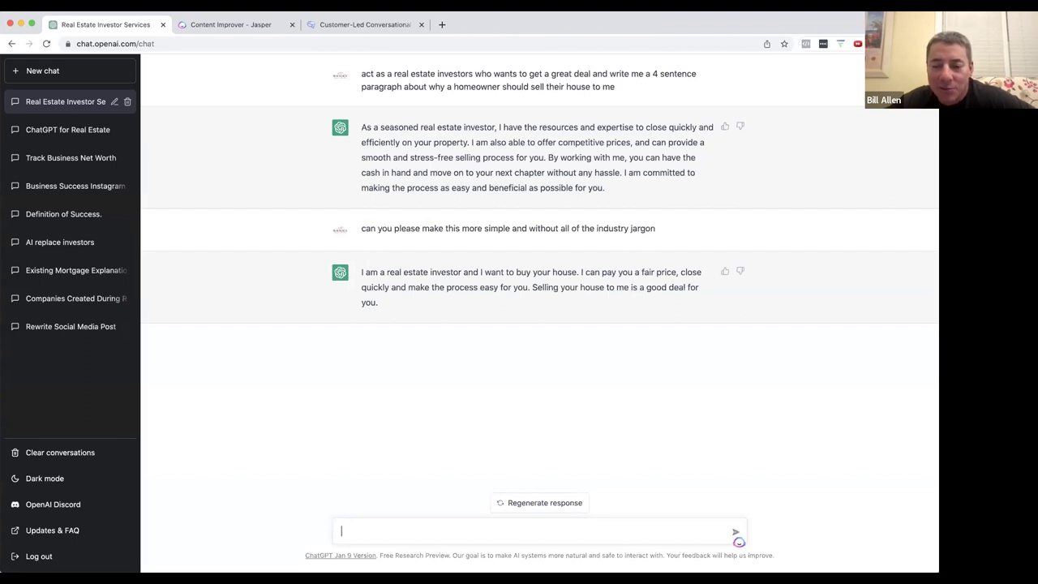
{"action": "type", "text": "keep"}
{"action": "key", "text": "BackSpace"}
{"action": "key", "text": "BackSpace"}
{"action": "key", "text": "BackSpace"}
{"action": "key", "text": "BackSpace"}
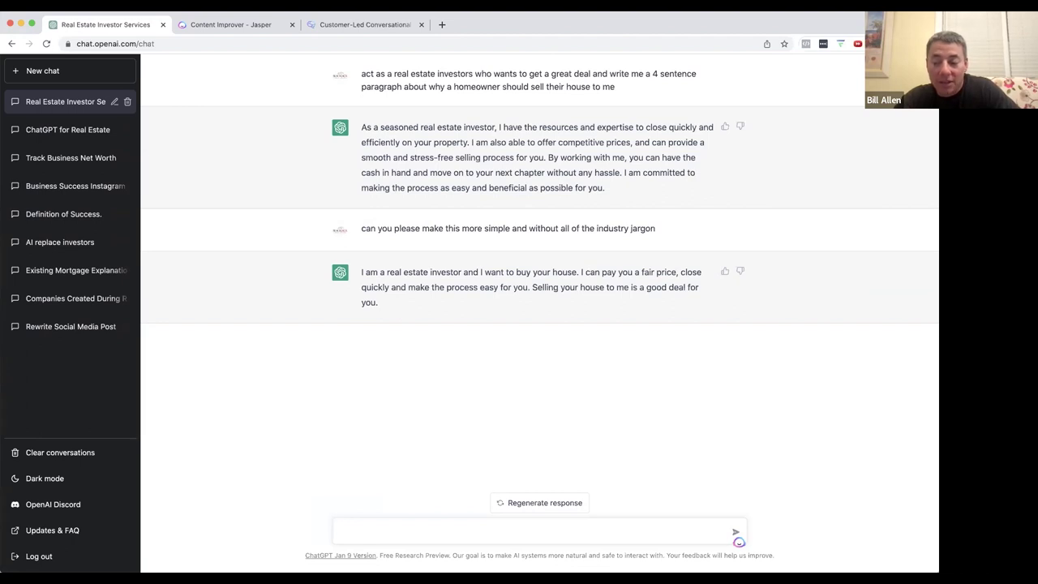
- Ask ChatGPT to keep the first two sentences and add a call to action at the end that really makes the seller want to call me
{"action": "type", "text": "keep "}
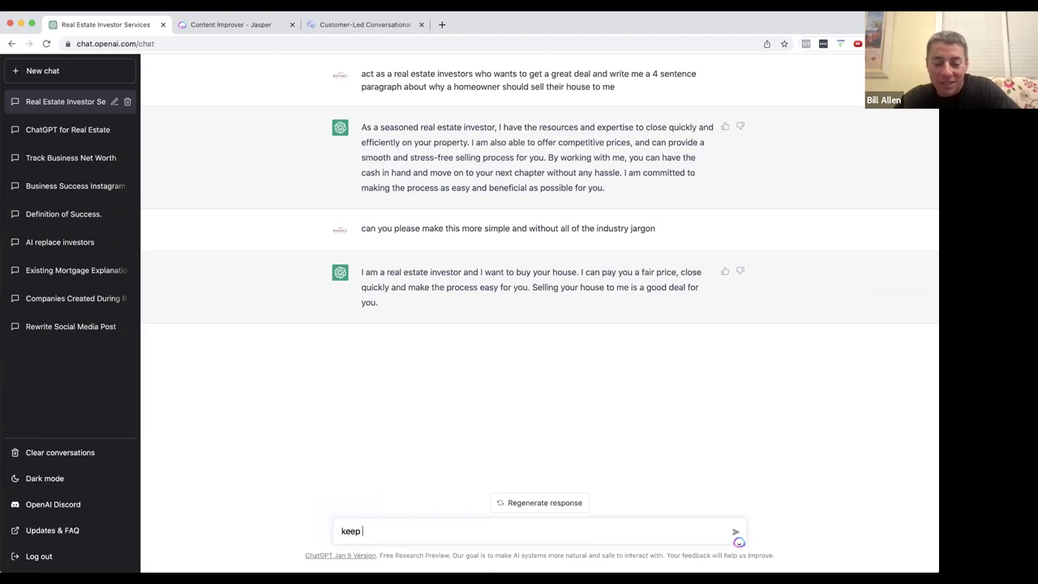
{"action": "type", "text": "the first two sen"}
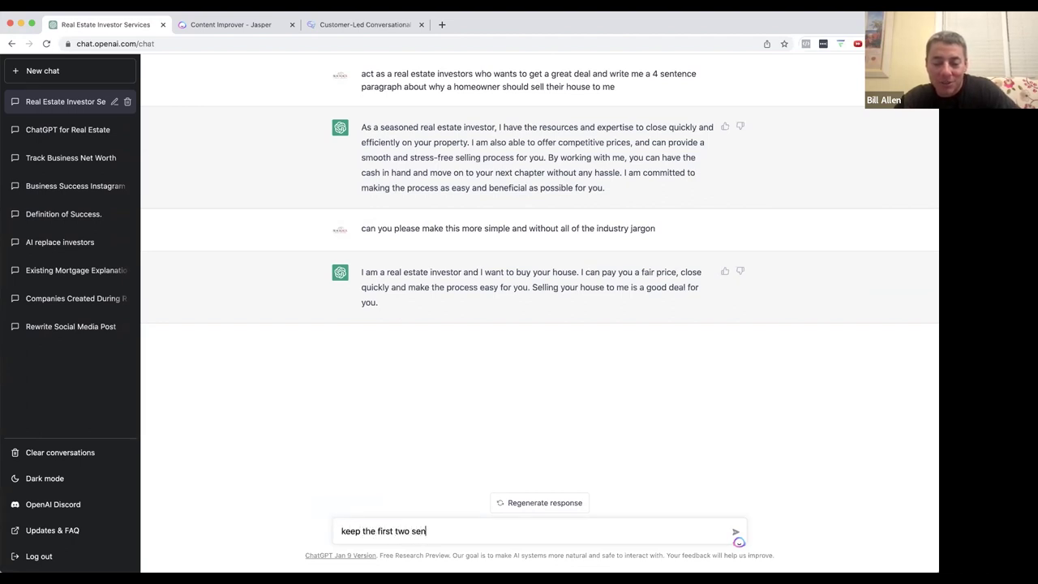
{"action": "type", "text": "tences and add a"}
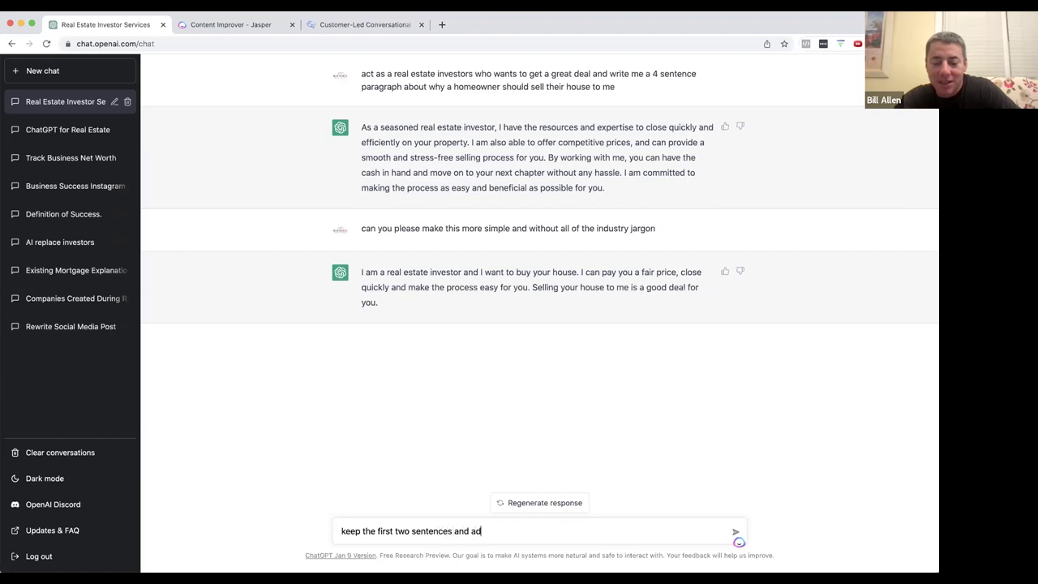
{"action": "type", "text": " call to "}
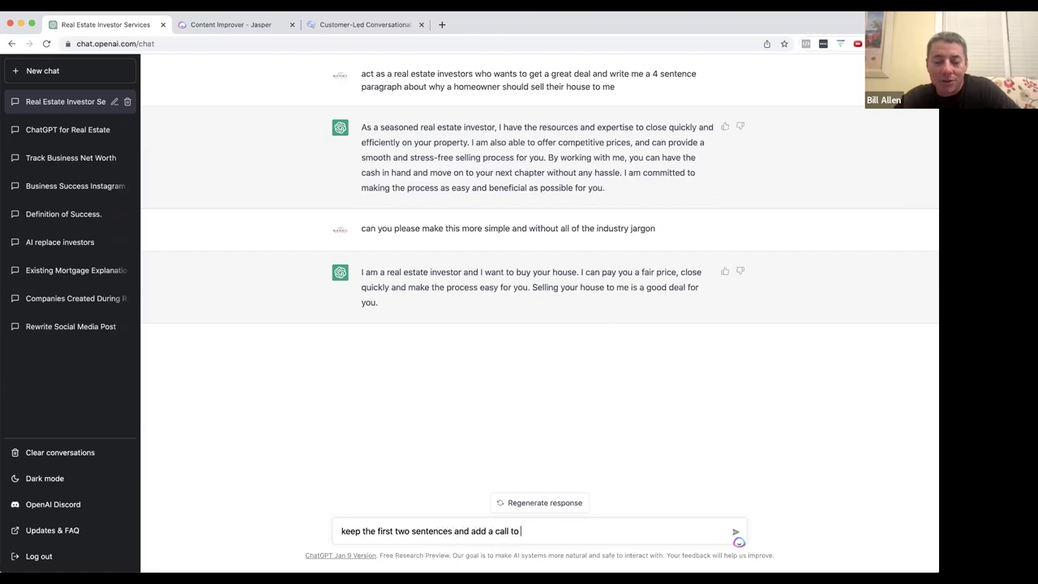
{"action": "type", "text": "action at the end "}
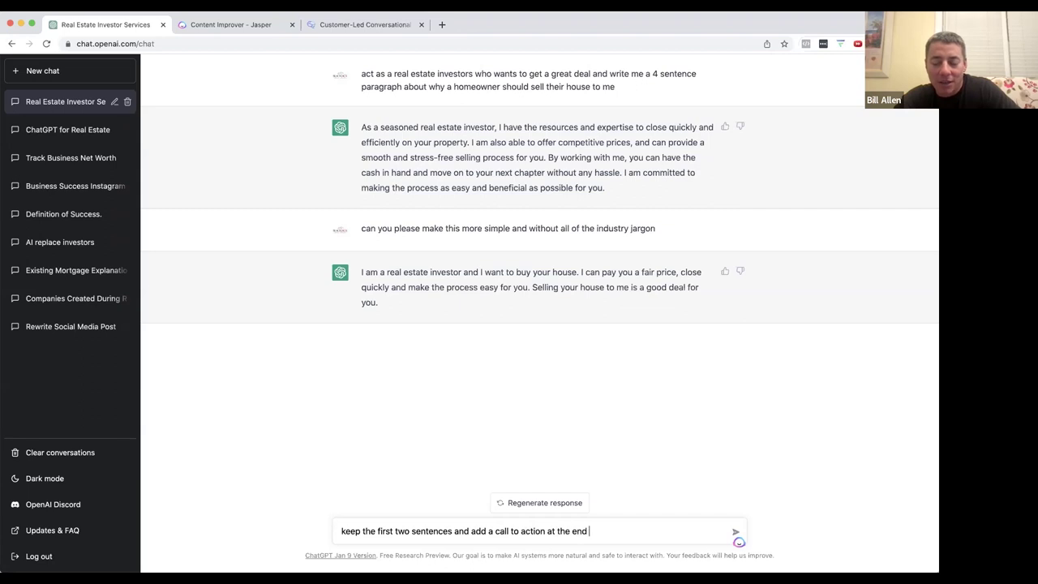
{"action": "type", "text": "that really makes the "}
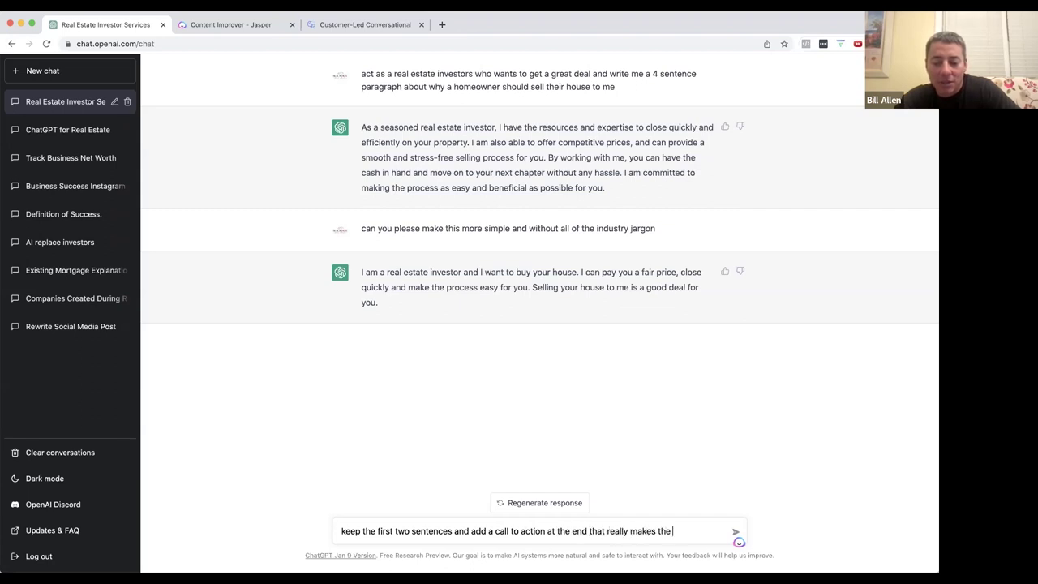
{"action": "type", "text": "seller want to call me"}
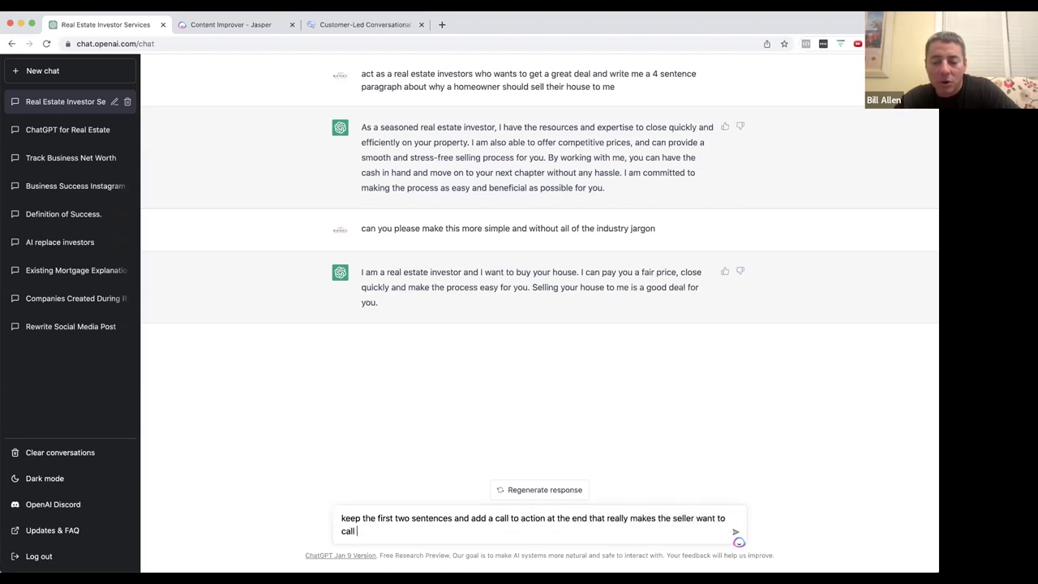
{"action": "key", "text": "Return"}
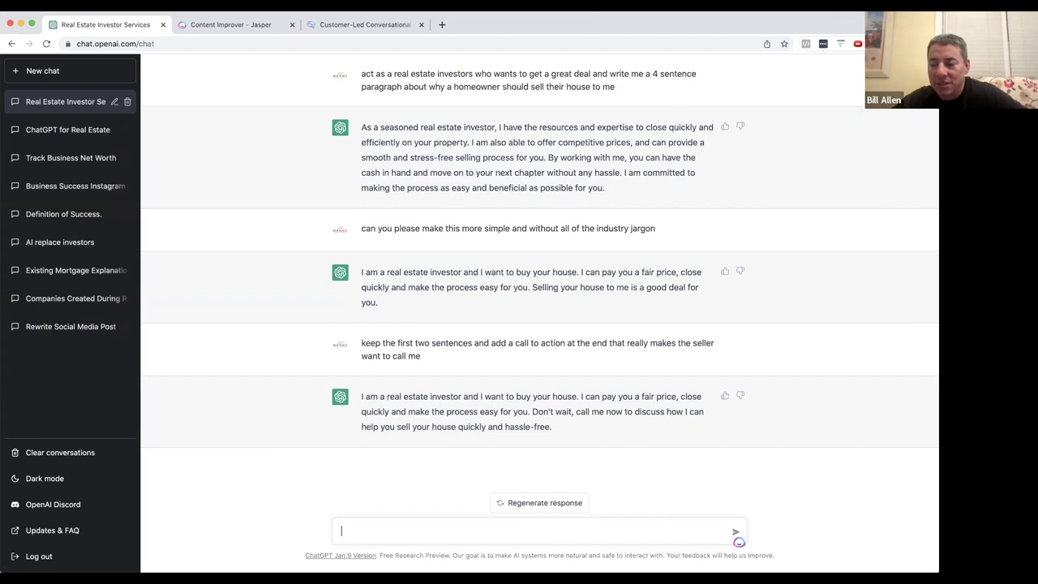
- Replace the content in Jasper's Content Improver with ChatGPT's call-to-action paragraph and generate 3 new outputs in a witty tone
{"action": "left_click_drag", "start_coordinate": [555, 428], "coordinate": [361, 396]}
{"action": "key", "text": "super+c"}
{"action": "left_click", "coordinate": [259, 25]}
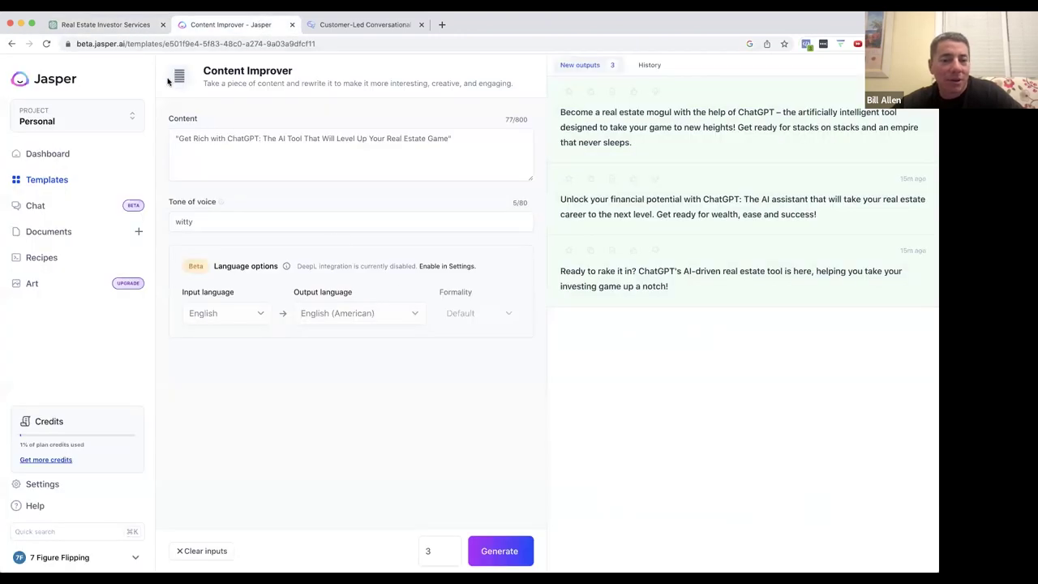
{"action": "left_click", "coordinate": [324, 153]}
{"action": "key", "text": "super+a"}
{"action": "key", "text": "BackSpace"}
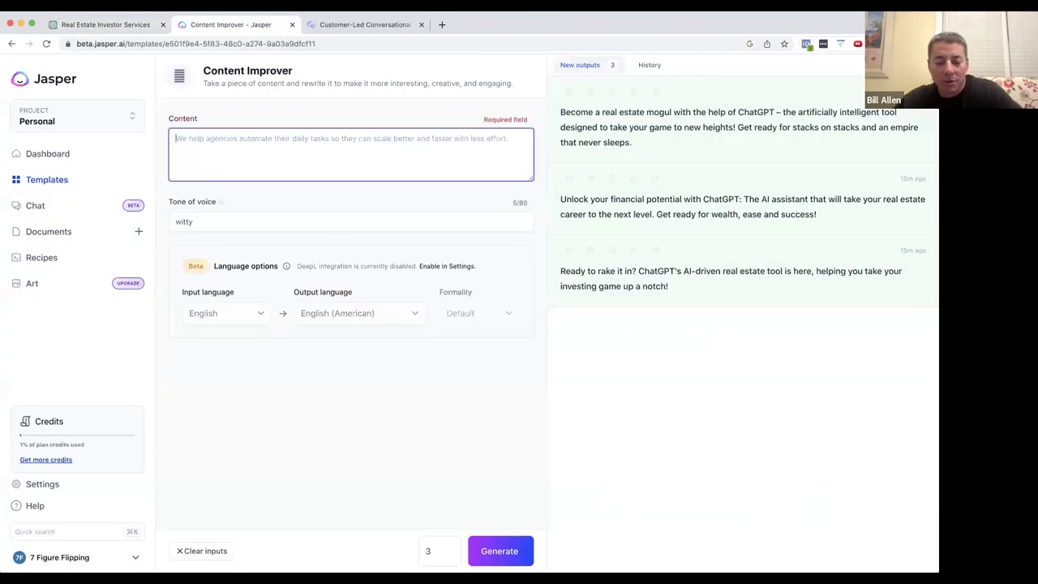
{"action": "key", "text": "super+v"}
{"action": "left_click", "coordinate": [290, 225]}
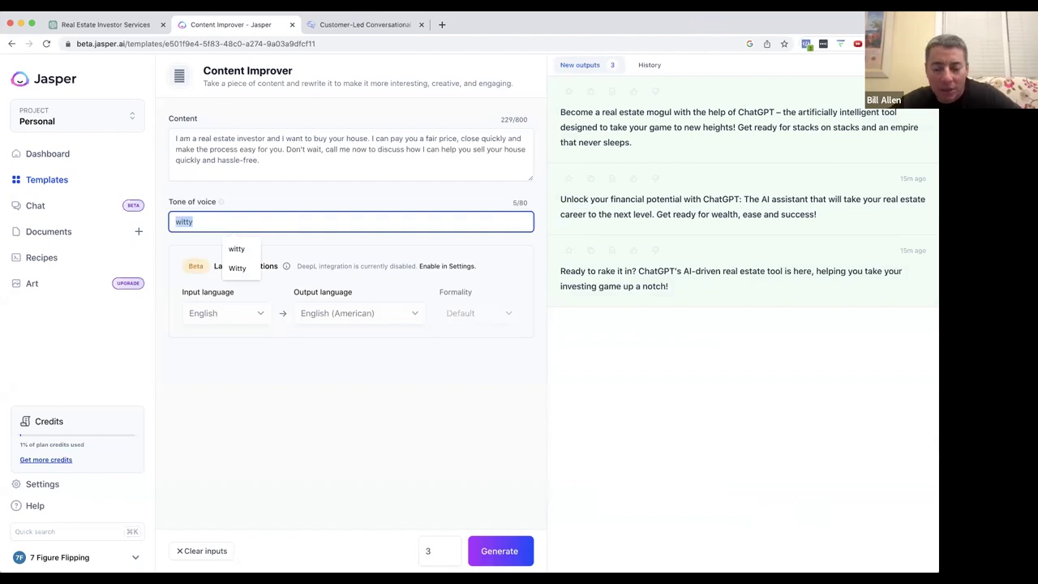
{"action": "left_click", "coordinate": [500, 551]}
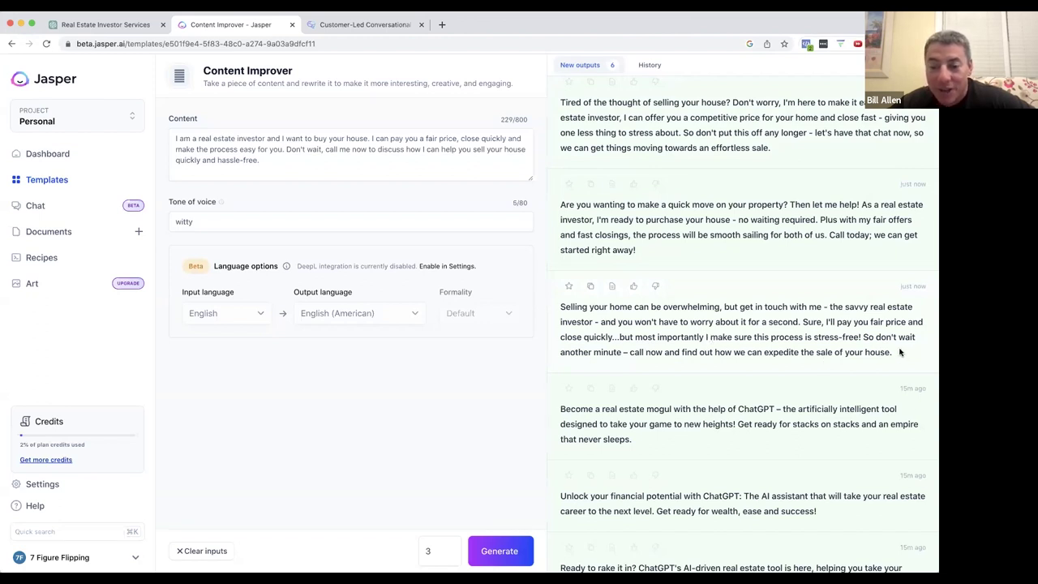
- Copy the Jasper output that begins "Selling your home can be overwhelming" and close its detail view
{"action": "left_click_drag", "start_coordinate": [899, 352], "coordinate": [560, 308]}
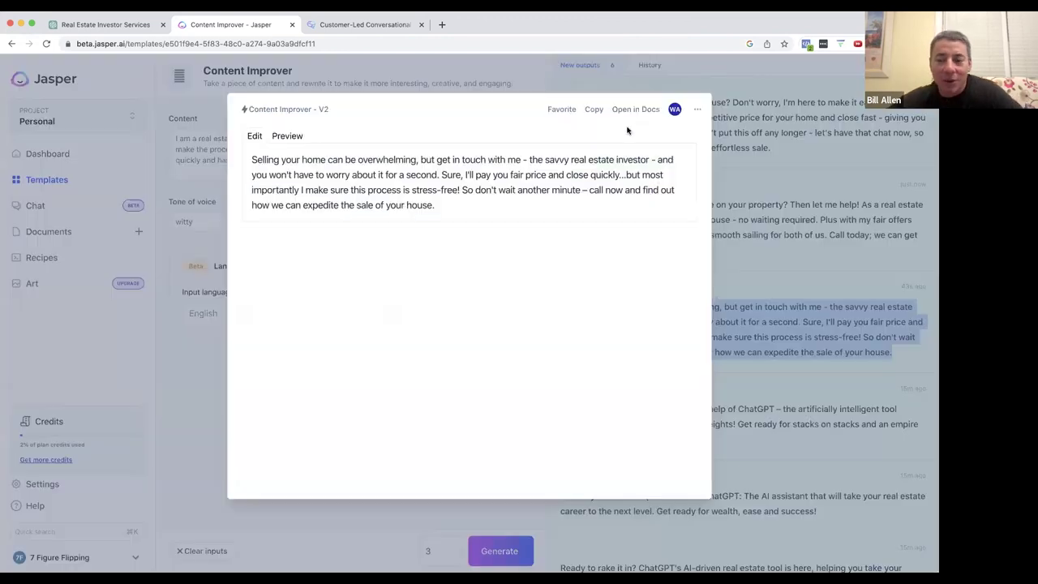
{"action": "left_click", "coordinate": [892, 352]}
{"action": "left_click_drag", "start_coordinate": [887, 351], "coordinate": [560, 307]}
{"action": "key", "text": "super+c"}
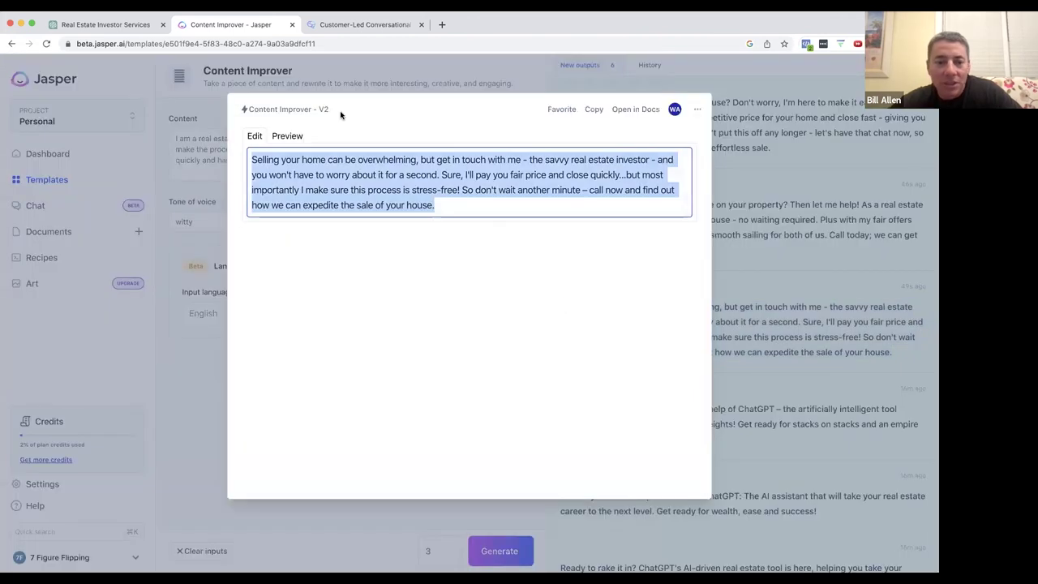
{"action": "left_click", "coordinate": [170, 54]}
- Switch to ChatGPT and ask it to write 5 different variations of the copied Jasper paragraph
{"action": "left_click", "coordinate": [126, 28]}
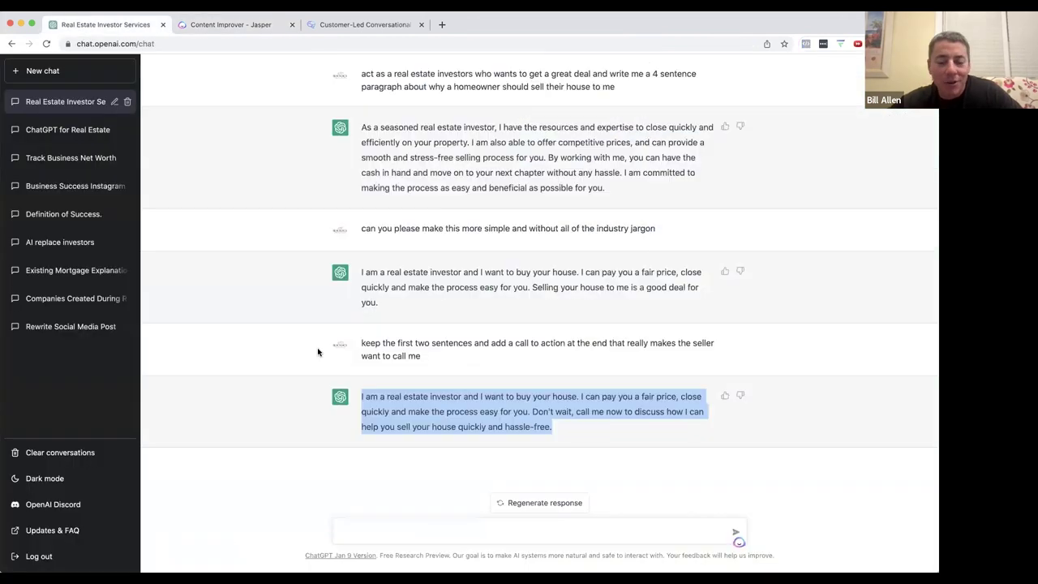
{"action": "left_click", "coordinate": [386, 529]}
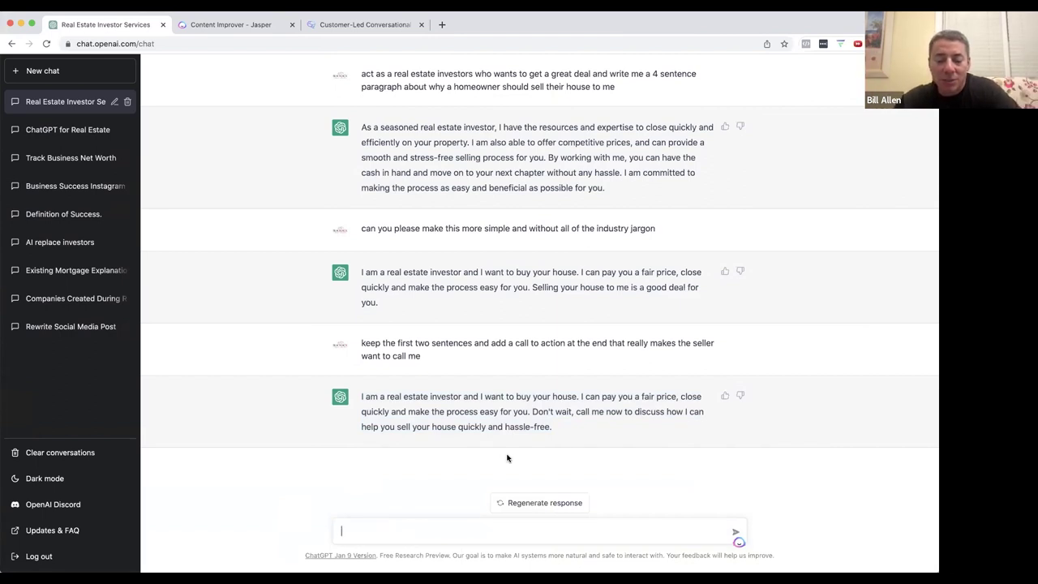
{"action": "type", "text": "write 5 di"}
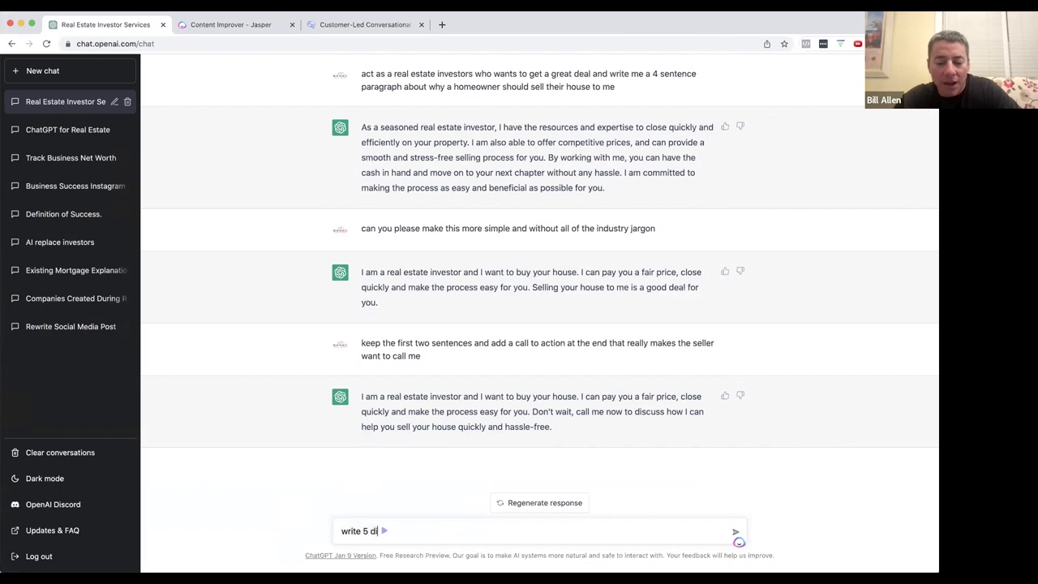
{"action": "type", "text": "fferent variations of this:"}
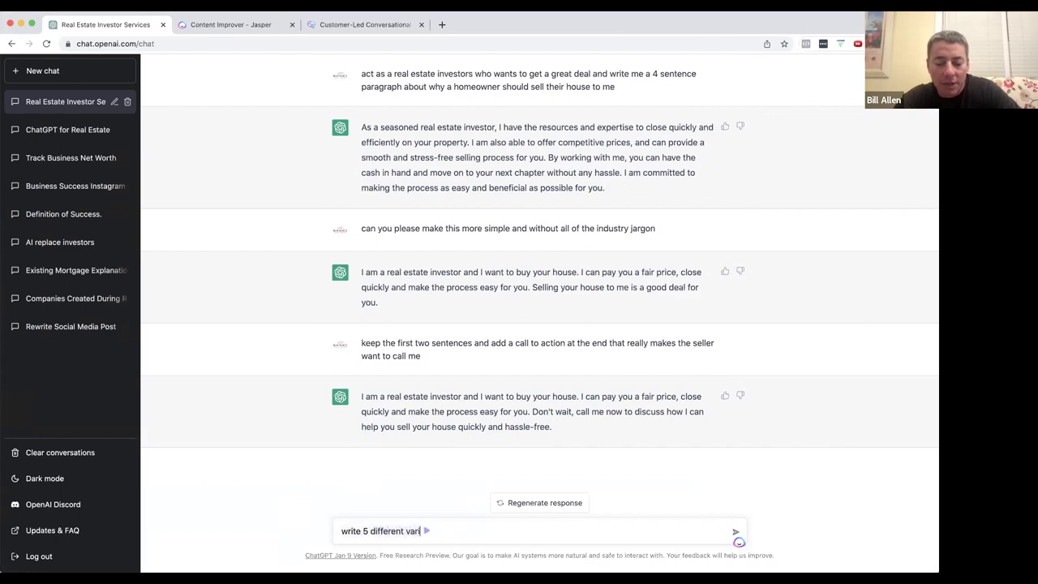
{"action": "key", "text": "super+v"}
{"action": "key", "text": "Return"}
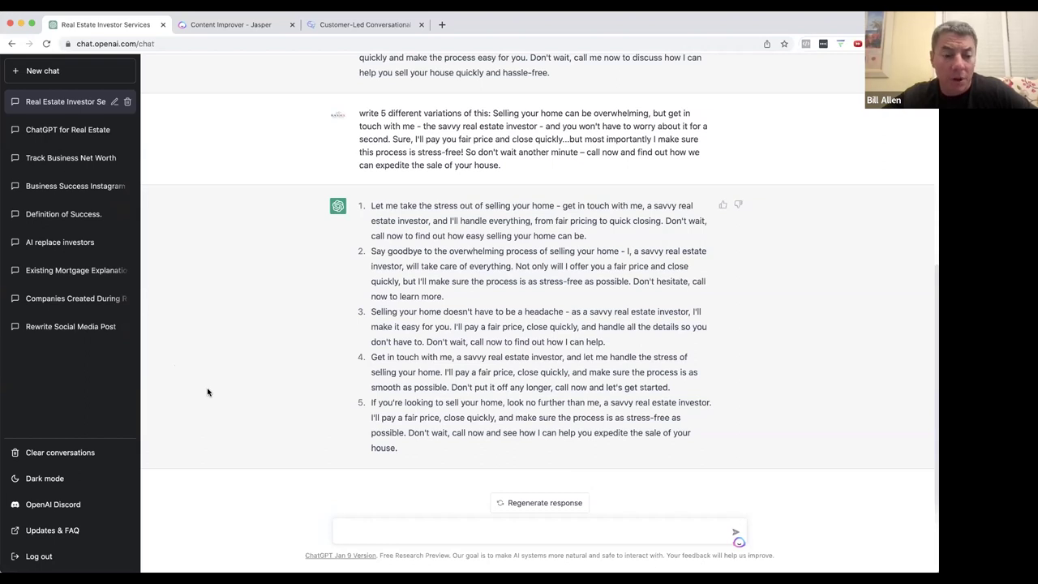
- Glance at the PolyAI homepage, return to ChatGPT and ask it to write 5 short text messages with these 5 messages
{"action": "left_click", "coordinate": [381, 25]}
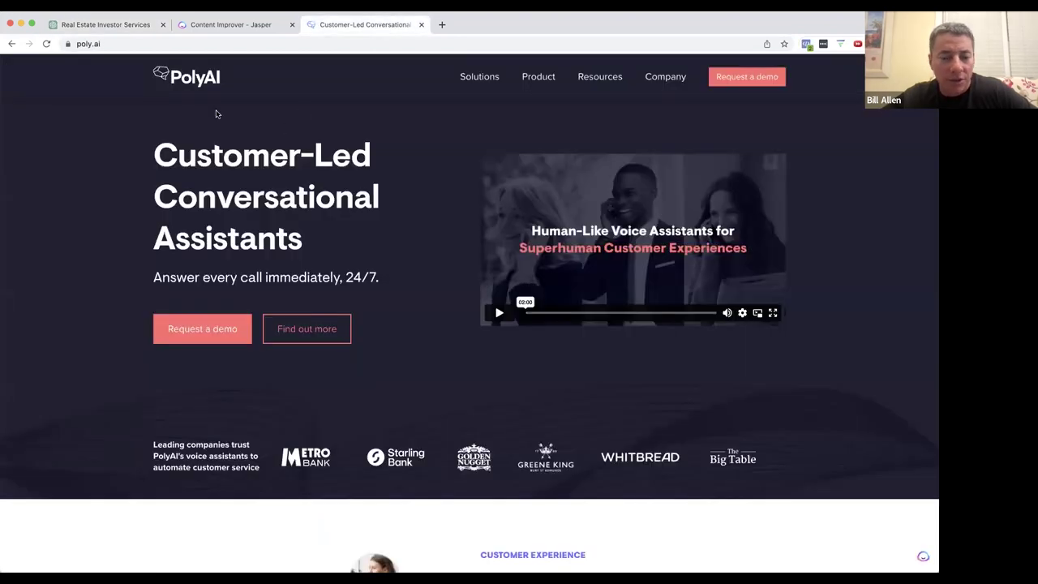
{"action": "left_click", "coordinate": [124, 25]}
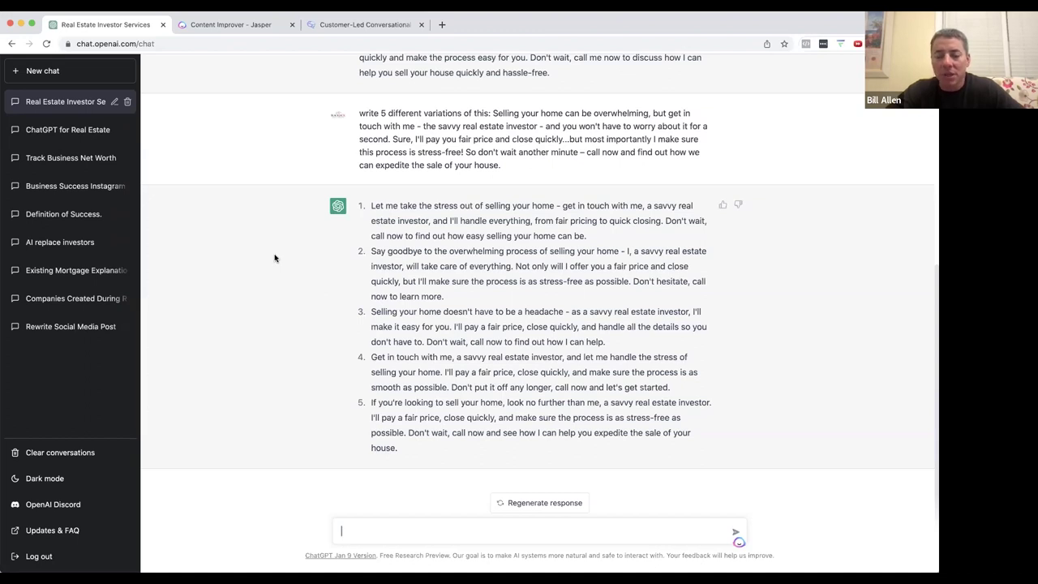
{"action": "type", "text": "write 5 short text messages with a"}
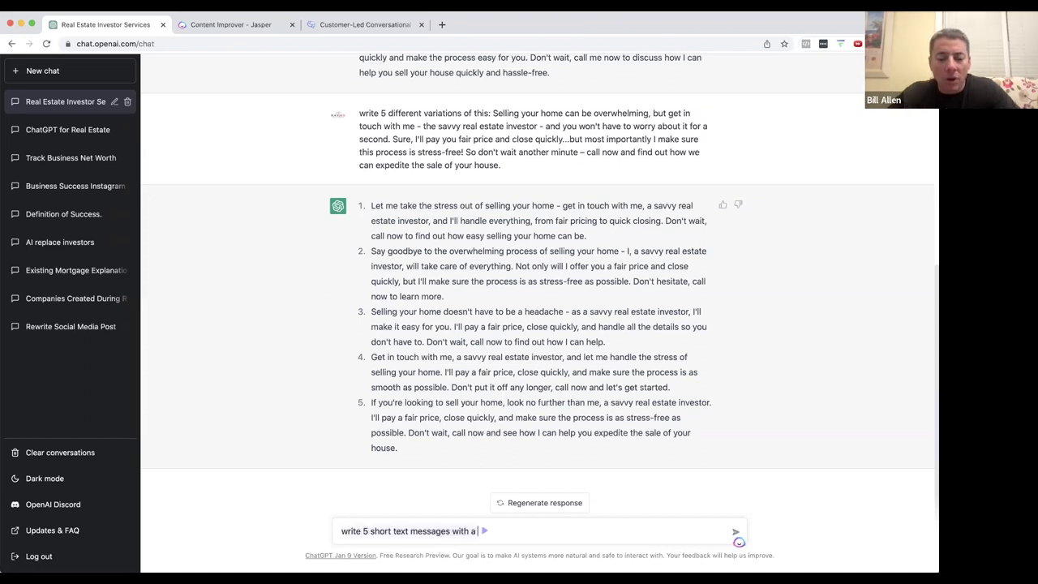
{"action": "key", "text": "BackSpace"}
{"action": "type", "text": "these 5 messages"}
{"action": "key", "text": "Return"}
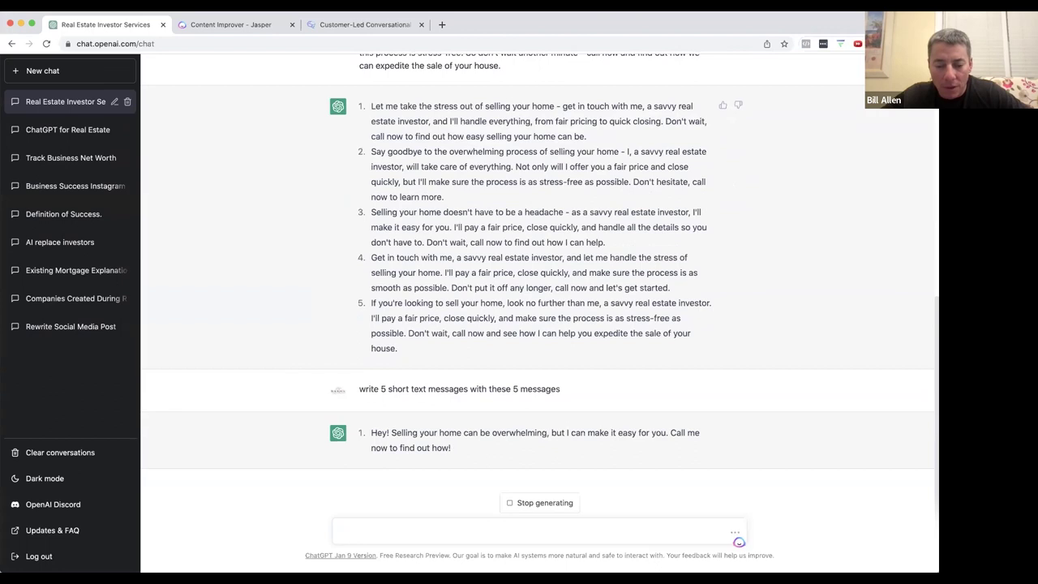
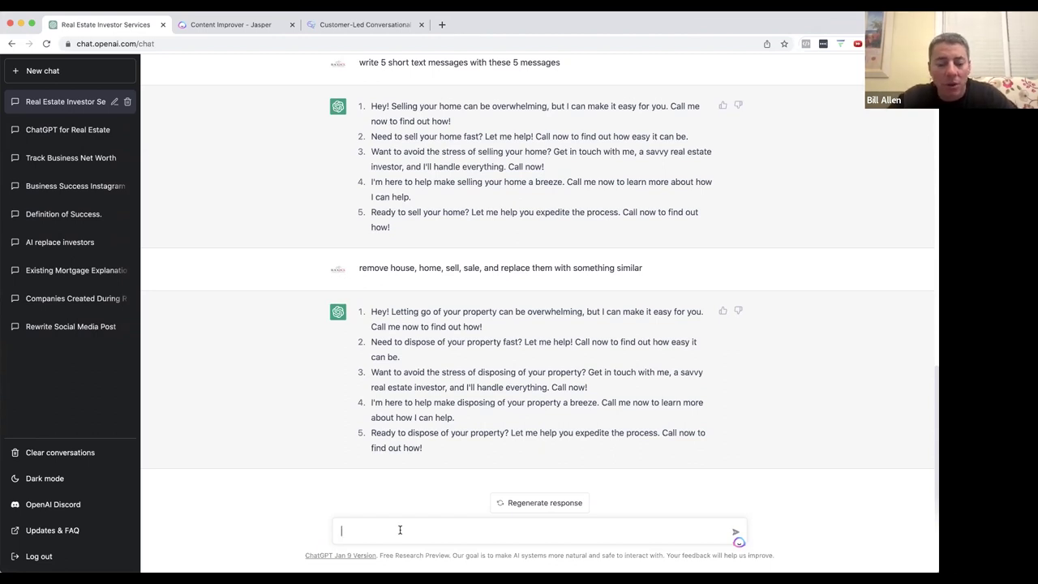
- Begin a prompt describing a $50k inherited house in bad shape that an investor fixed up and sold to a family who found their dream home
{"action": "type", "text": "we bought a house for $50k "}
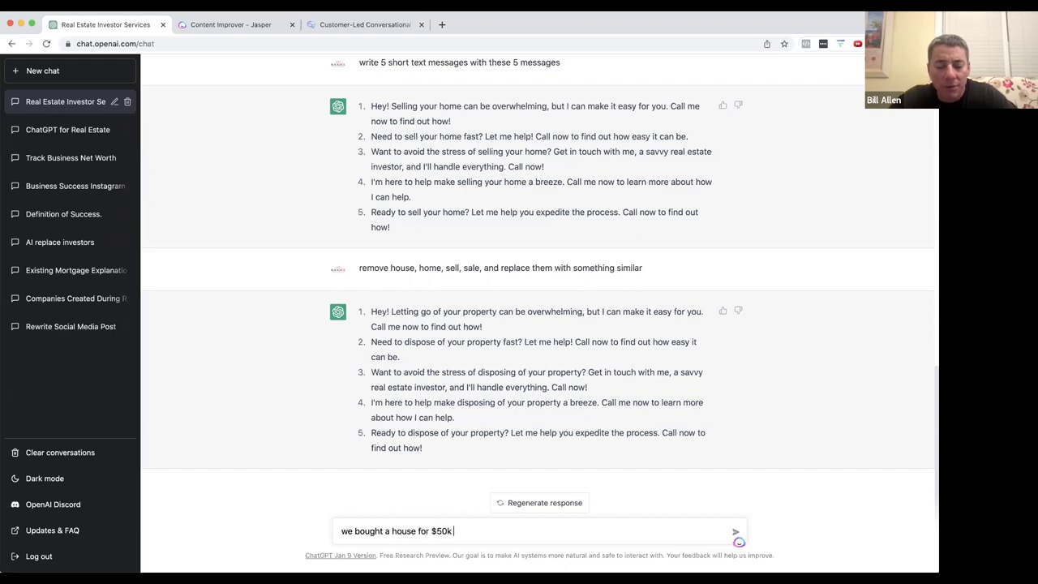
{"action": "type", "text": "that was in bad shape, needed a lot of work, and was inherit"}
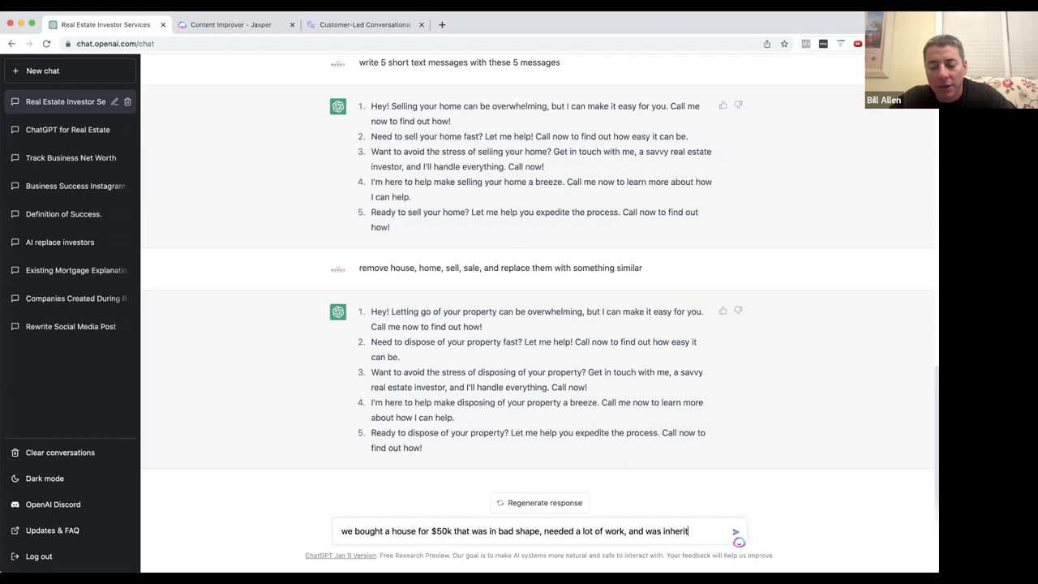
{"action": "type", "text": "ed by someone who's parents passed away.  We sold it to another investor who fixed it up, improved the neir"}
{"action": "key", "text": "BackSpace"}
{"action": "type", "text": "ghborhood, and mak"}
{"action": "key", "text": "BackSpace"}
{"action": "type", "text": "de a profit for his company.  He sold it to a great family who will"}
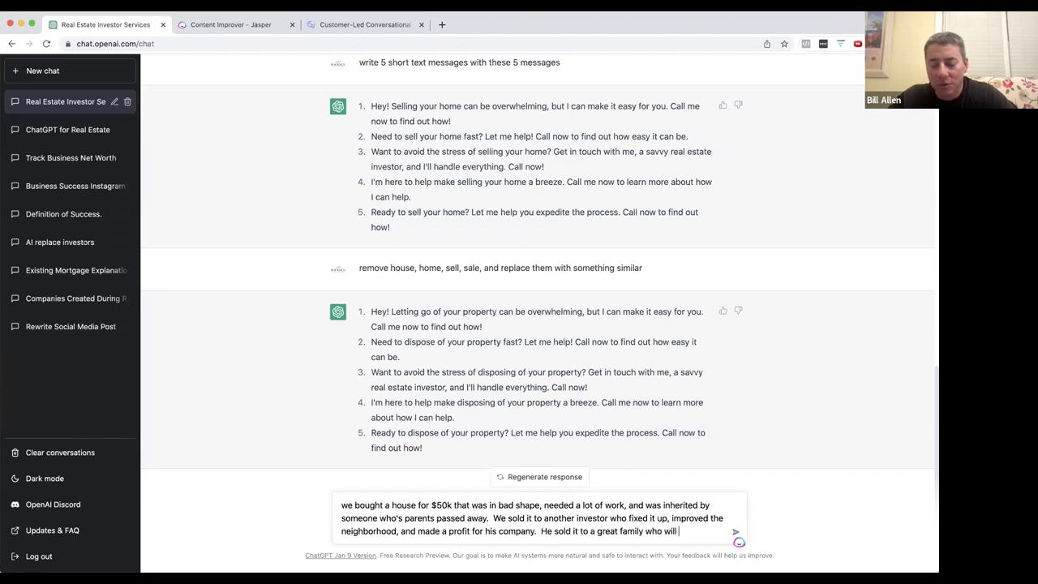
{"action": "key", "text": "BackSpace"}
{"action": "key", "text": "BackSpace"}
{"action": "key", "text": "BackSpace"}
{"action": "key", "text": "BackSpace"}
{"action": "key", "text": "BackSpace"}
{"action": "type", "text": "found the"}
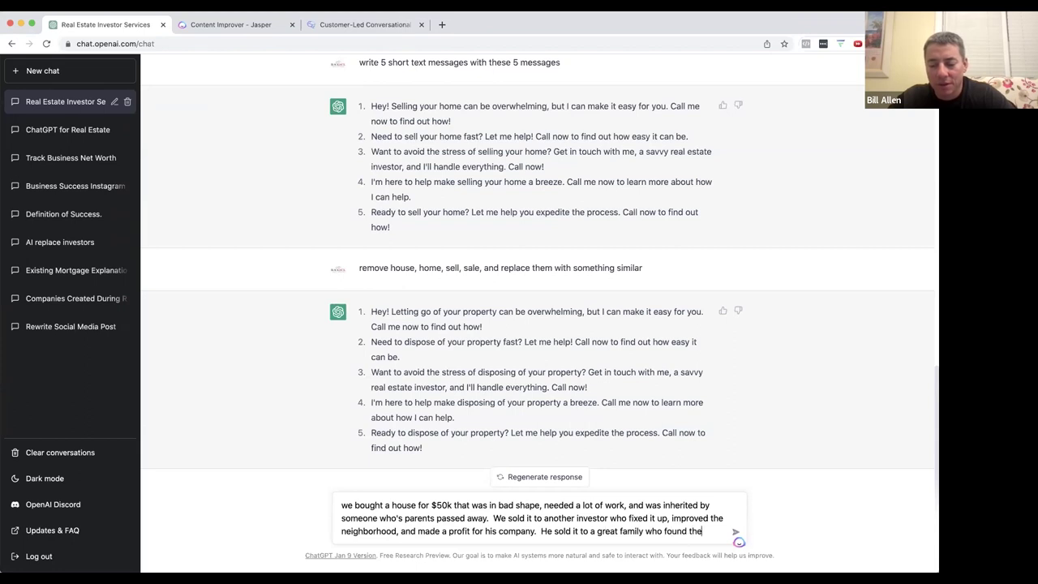
{"action": "type", "text": "ir dream home.  "}
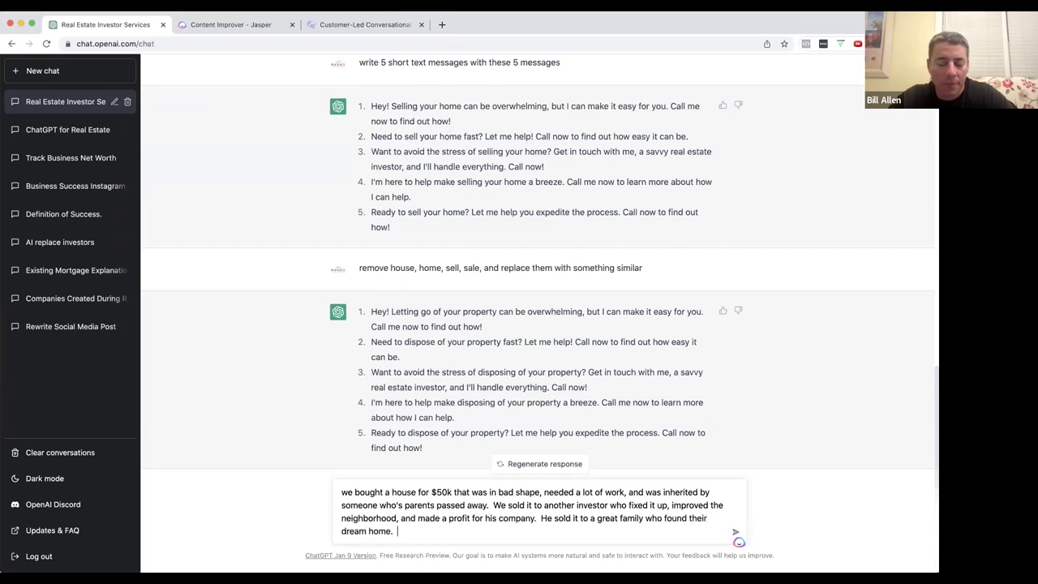
- Add to the house prompt that our investor on the property made $10,500 in interest and loved it because they didn't do any work
{"action": "type", "text": "Our investor on the property"}
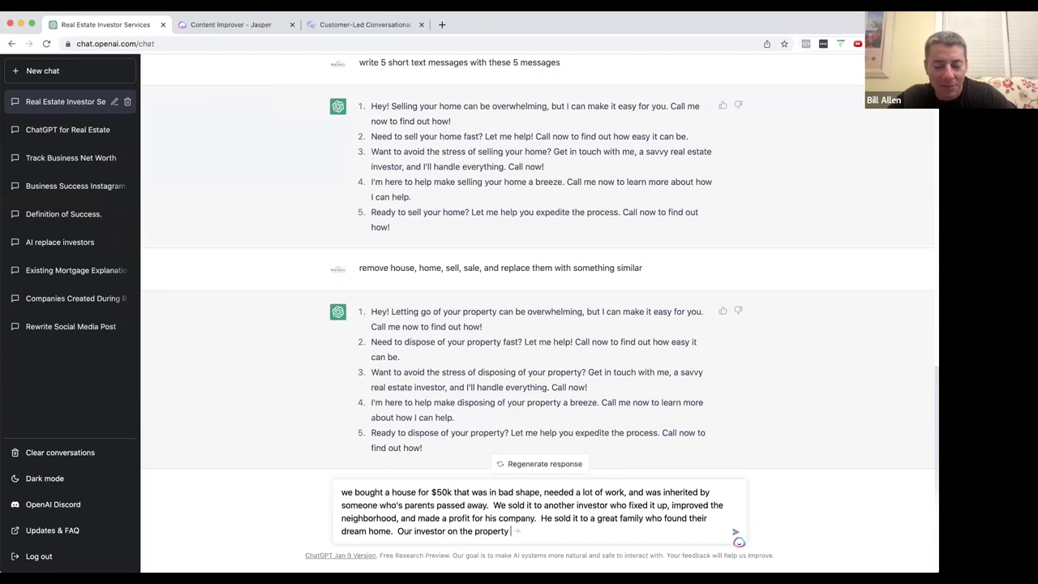
{"action": "type", "text": "made $10,50"}
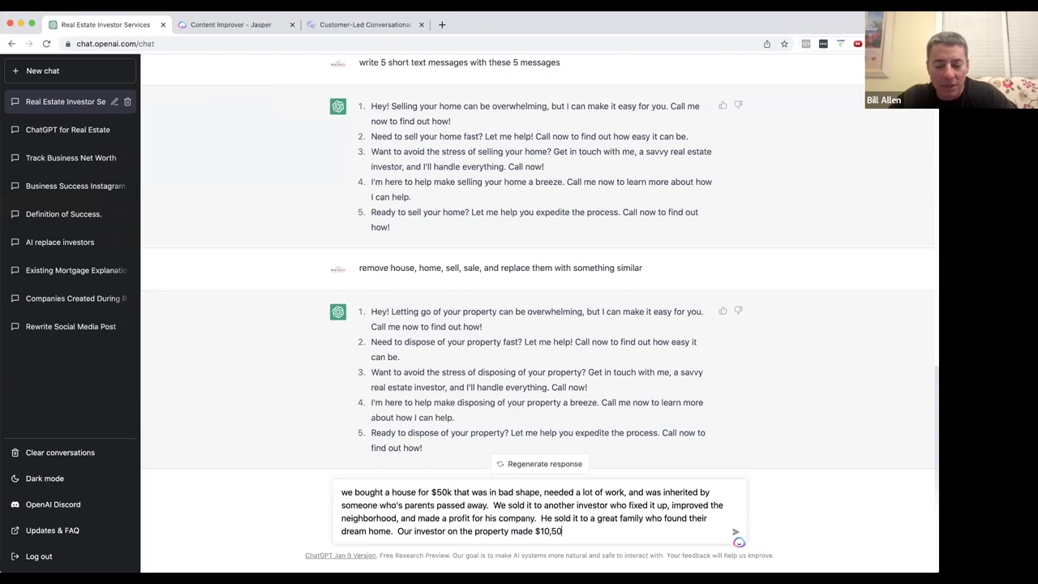
{"action": "type", "text": "0 in interest"}
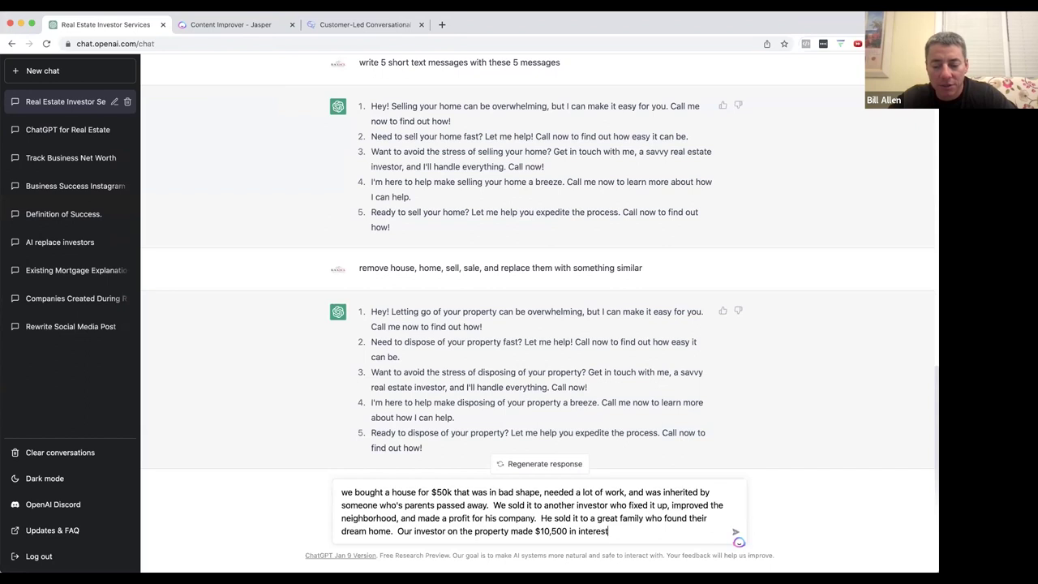
{"action": "type", "text": " and loved it because t"}
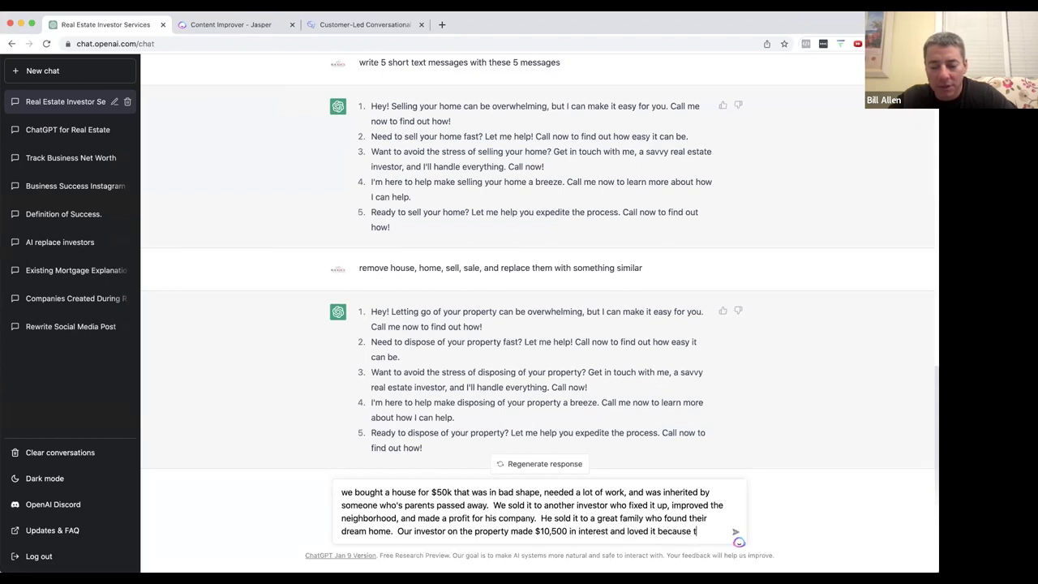
{"action": "type", "text": "hey didn't do any work.  Can you tell t"}
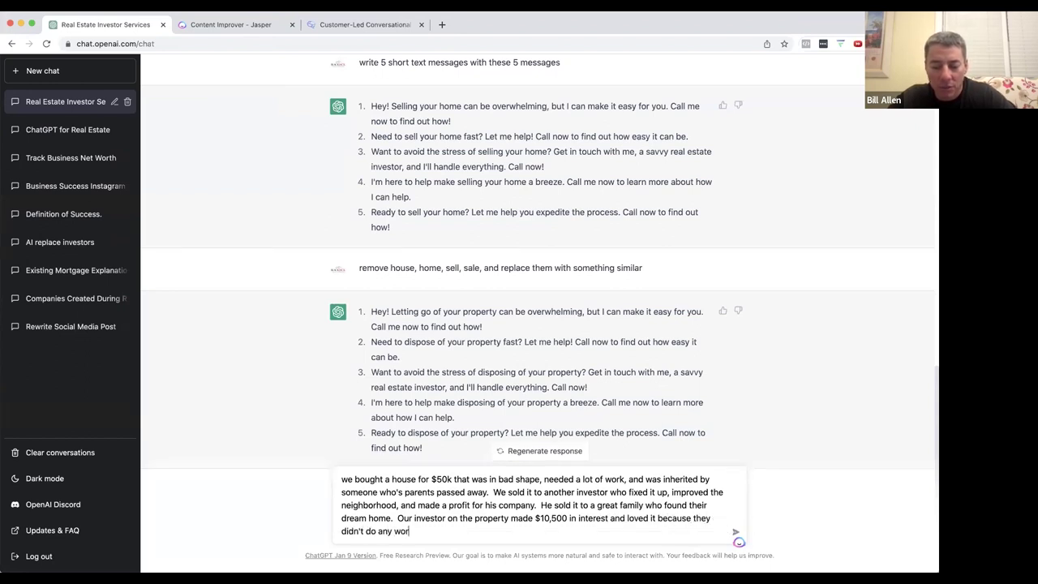
- Finish and submit the prompt, asking for a detailed story that paints the picture of everyone winning and can be posted on social media
{"action": "key", "text": "BackSpace"}
{"action": "type", "text": "a detailed"}
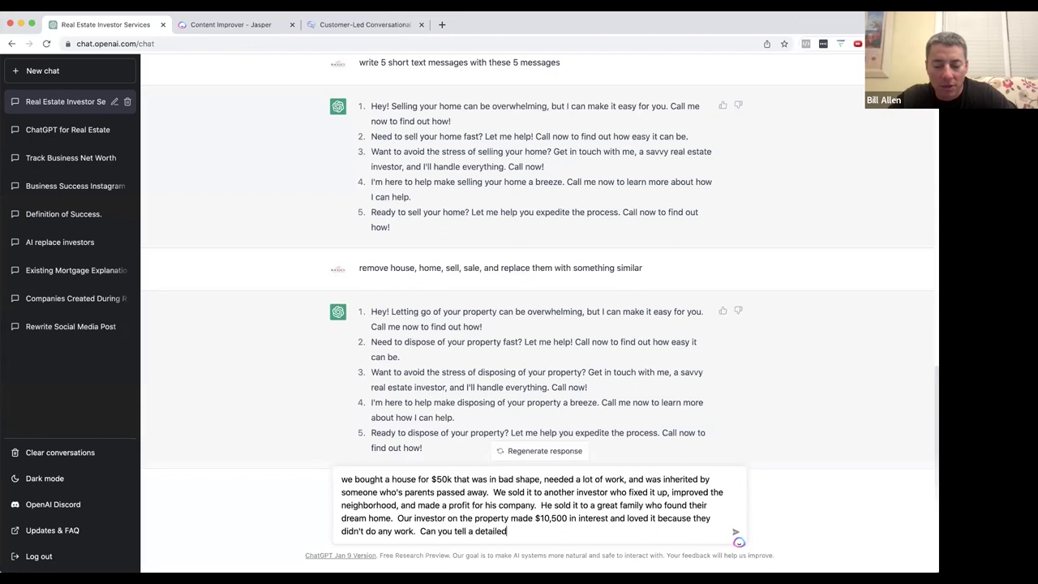
{"action": "type", "text": " story about this by paintin"}
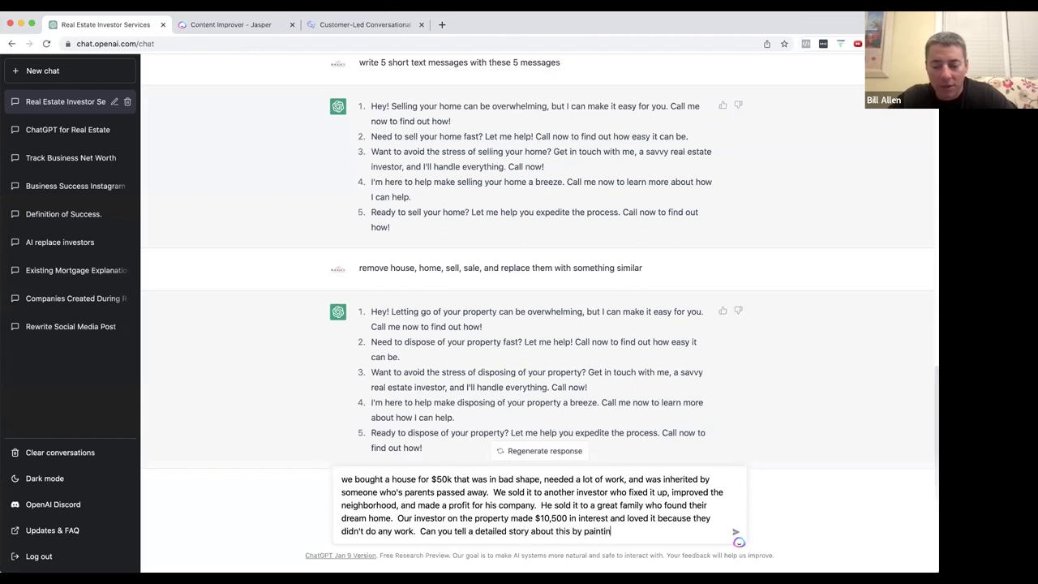
{"action": "type", "text": "g the picture of every"}
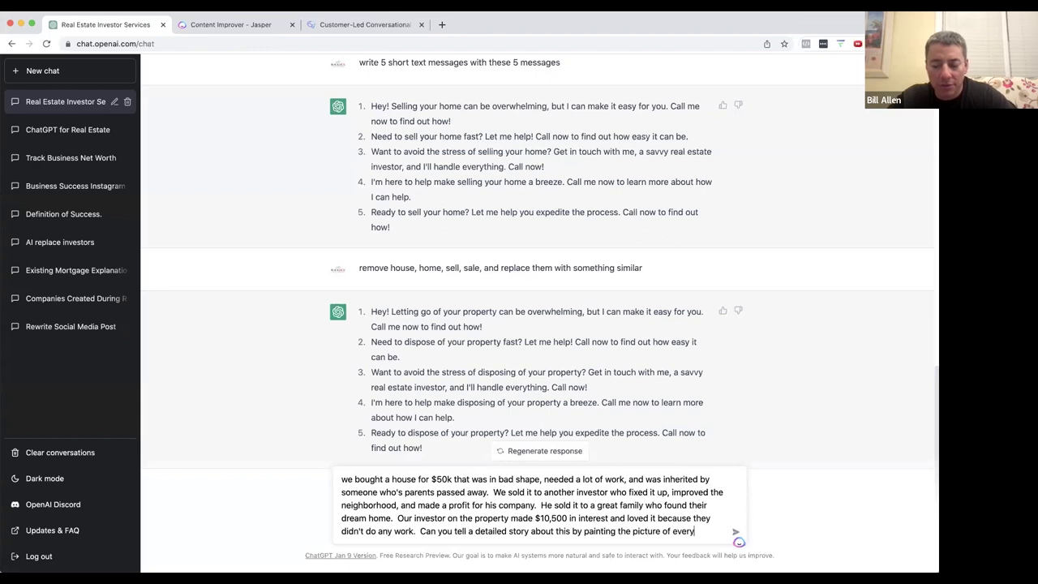
{"action": "type", "text": "one winning that I can pos"}
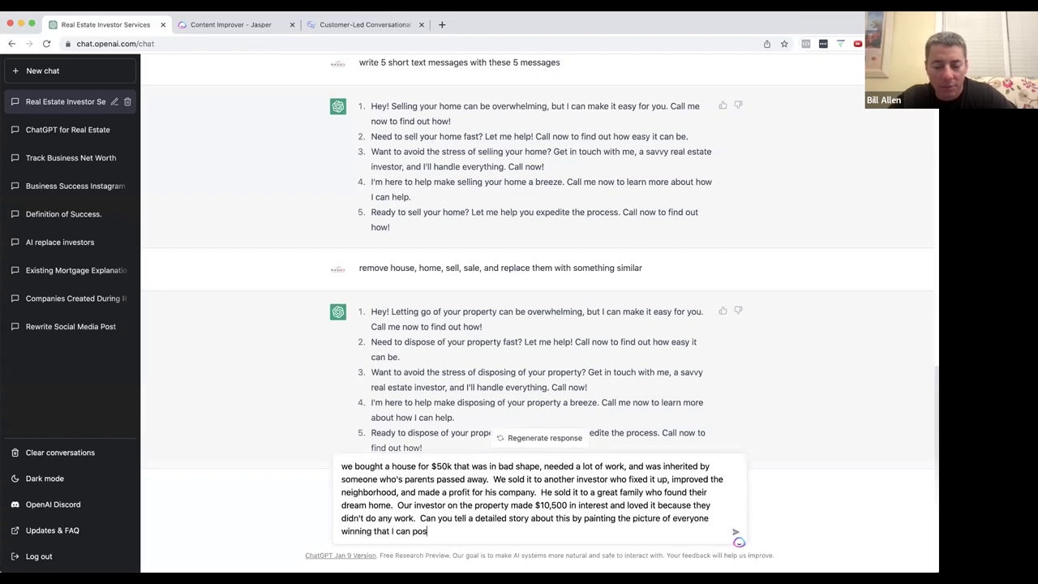
{"action": "type", "text": "t on social media."}
{"action": "key", "text": "Return"}
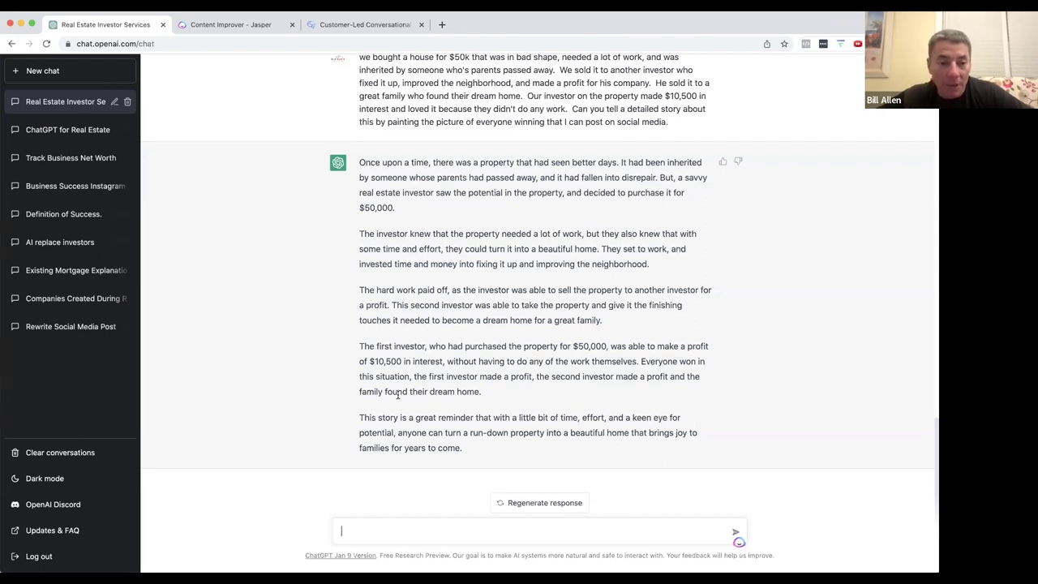
- Bring up the Jasper overlay inside ChatGPT, browse its templates and view the Paragraph Generator form
{"action": "left_click", "coordinate": [739, 545]}
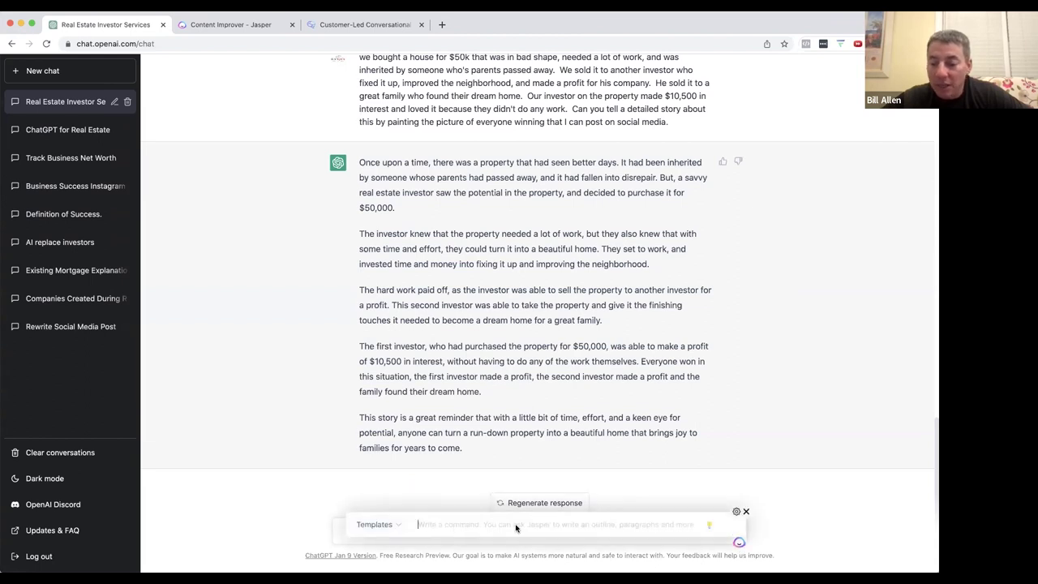
{"action": "left_click", "coordinate": [390, 525]}
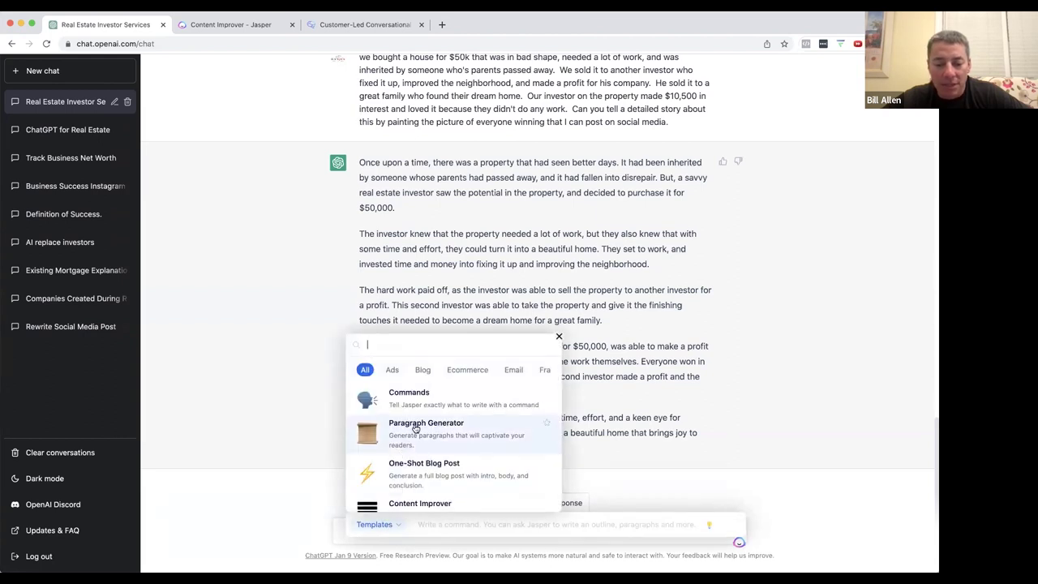
{"action": "scroll", "coordinate": [418, 428], "scroll_direction": "down", "scroll_amount": 1}
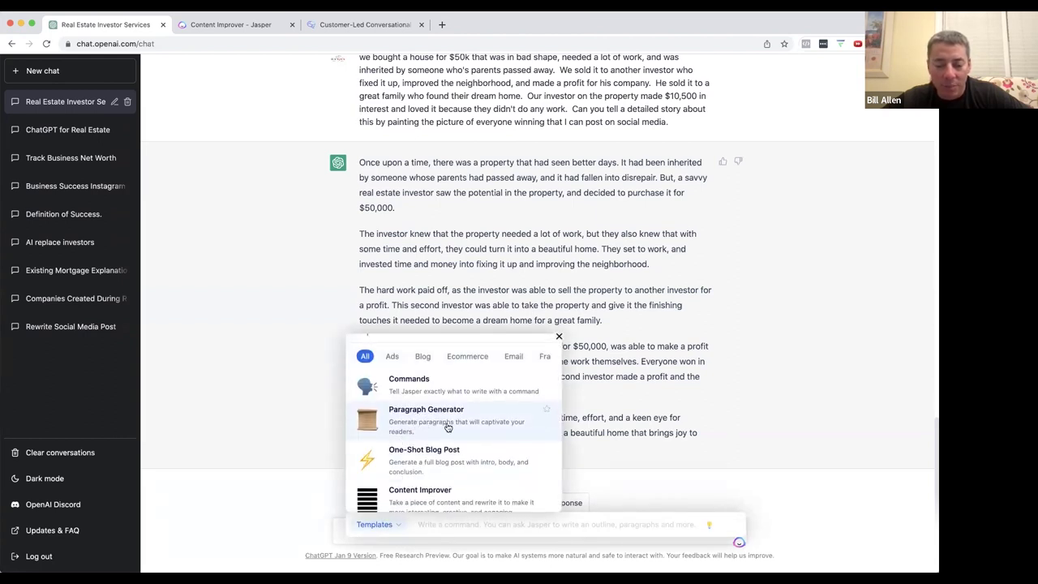
{"action": "left_click", "coordinate": [447, 426]}
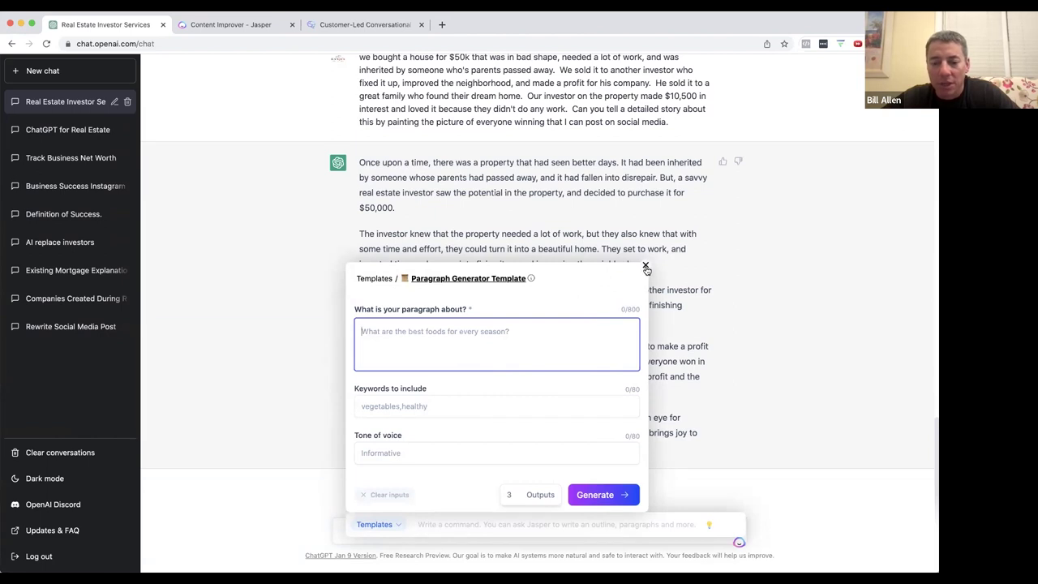
- View Jasper's Content Improver template and its tone of voice suggestions, and close the Jasper overlay
{"action": "left_click", "coordinate": [383, 280]}
{"action": "scroll", "coordinate": [440, 438], "scroll_direction": "down", "scroll_amount": 1}
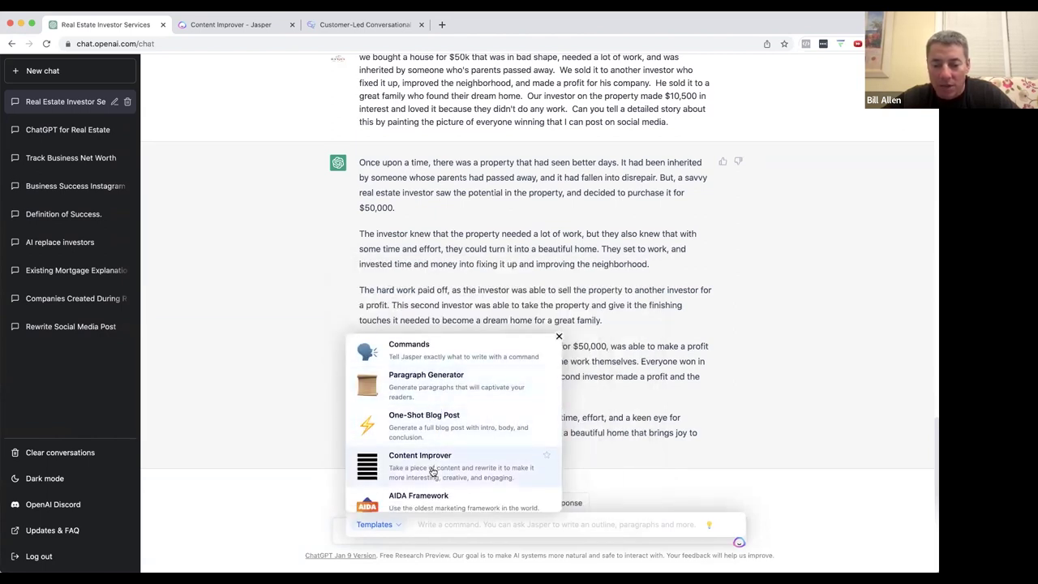
{"action": "left_click", "coordinate": [432, 470]}
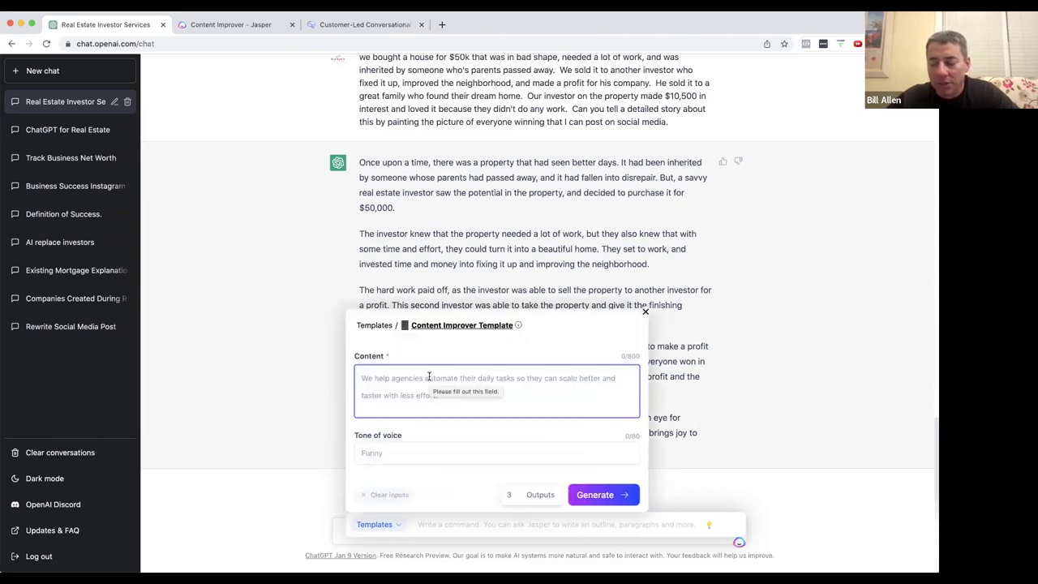
{"action": "left_click", "coordinate": [414, 452]}
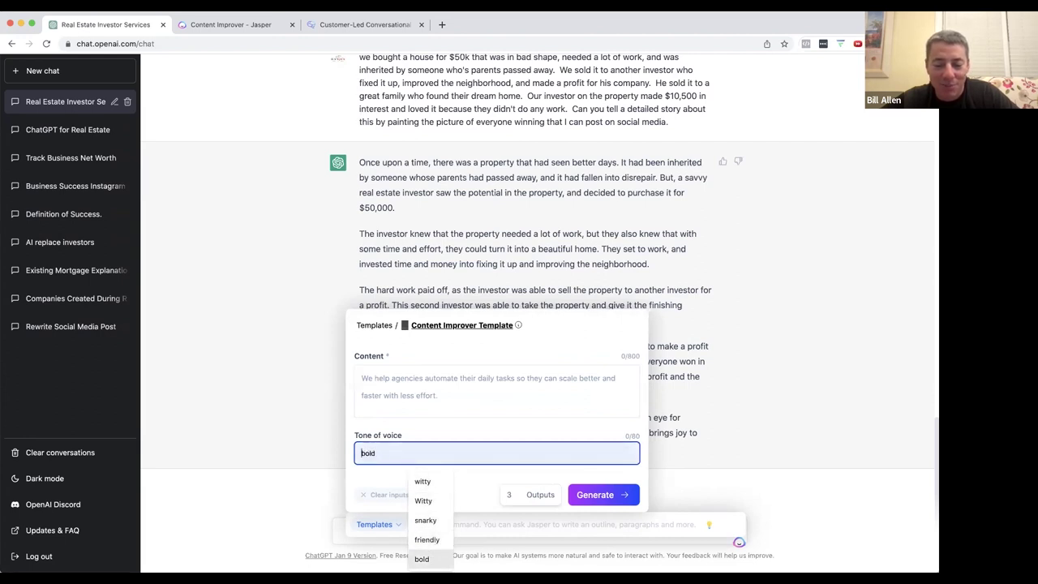
{"action": "left_click", "coordinate": [470, 434]}
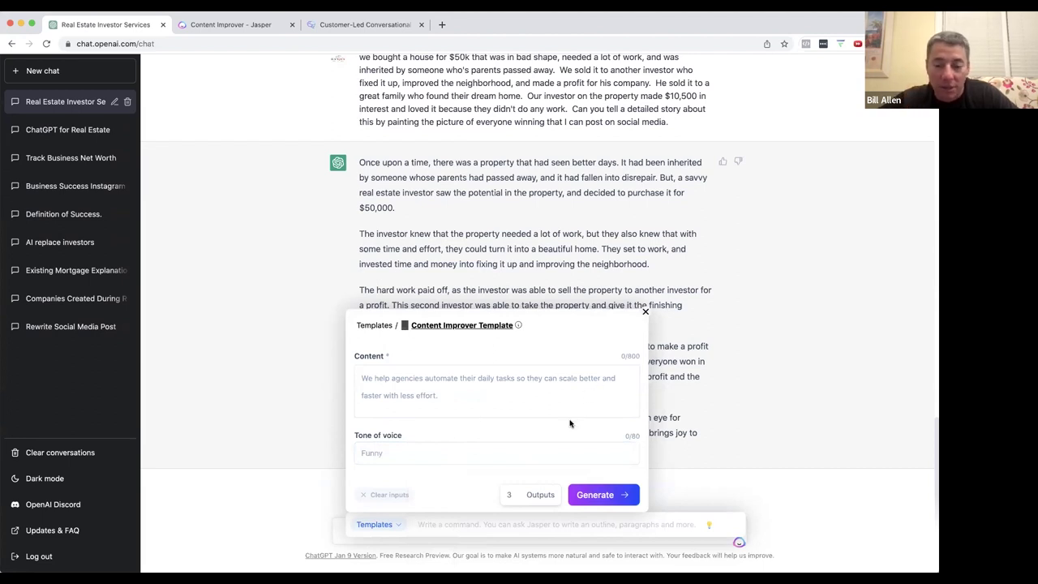
{"action": "left_click", "coordinate": [644, 314]}
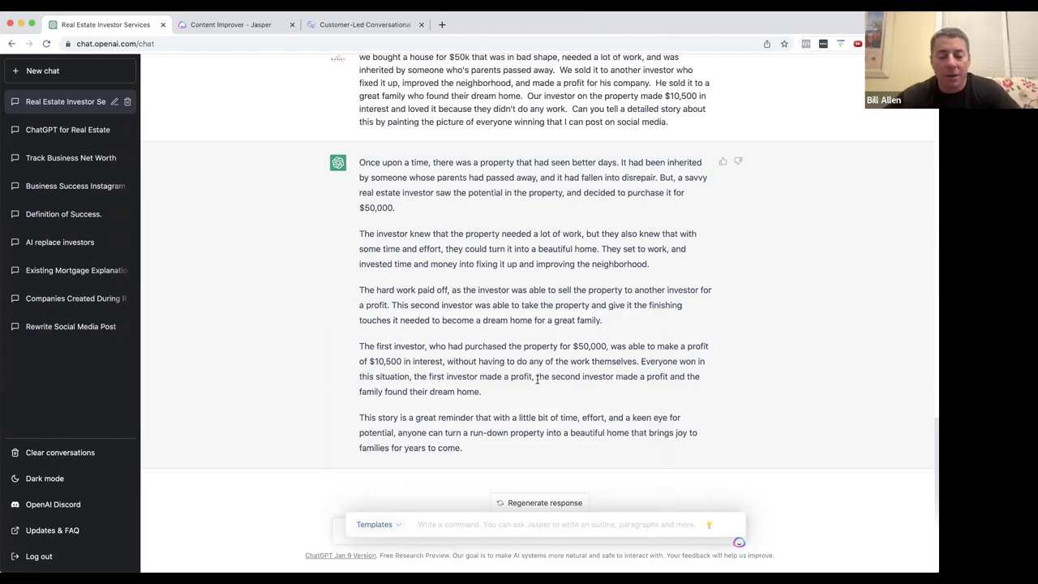
{"action": "left_click", "coordinate": [517, 540]}
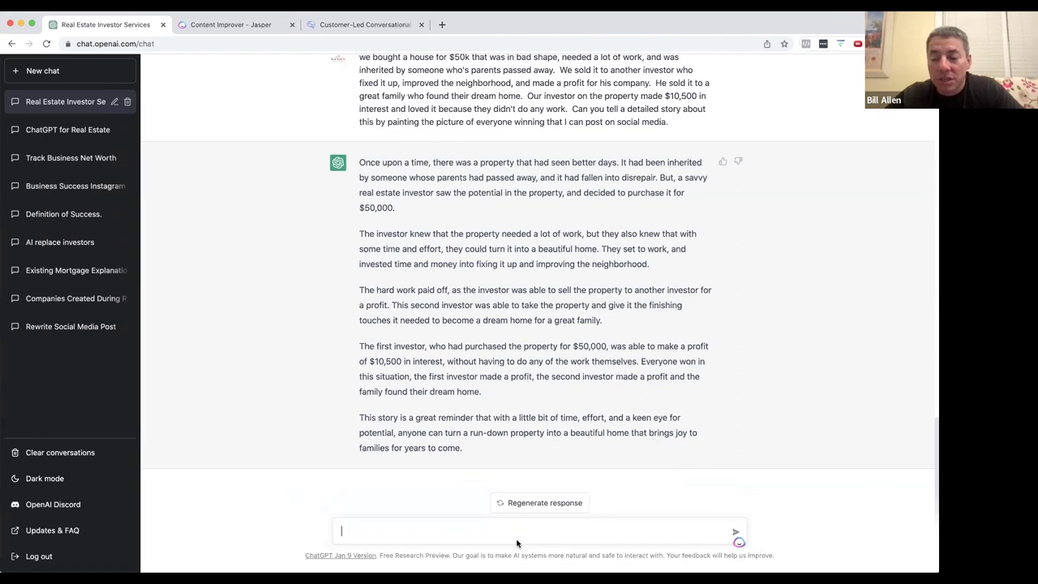
- Begin a ChatGPT prompt with "I'm a multifamily apartment investor, who is a general partner in 385 units across the southeast,"
{"action": "left_click", "coordinate": [516, 542]}
{"action": "type", "text": "I'm a multifamily apartment investor, who is a genre"}
{"action": "key", "text": "BackSpace"}
{"action": "key", "text": "BackSpace"}
{"action": "type", "text": "eral partner in"}
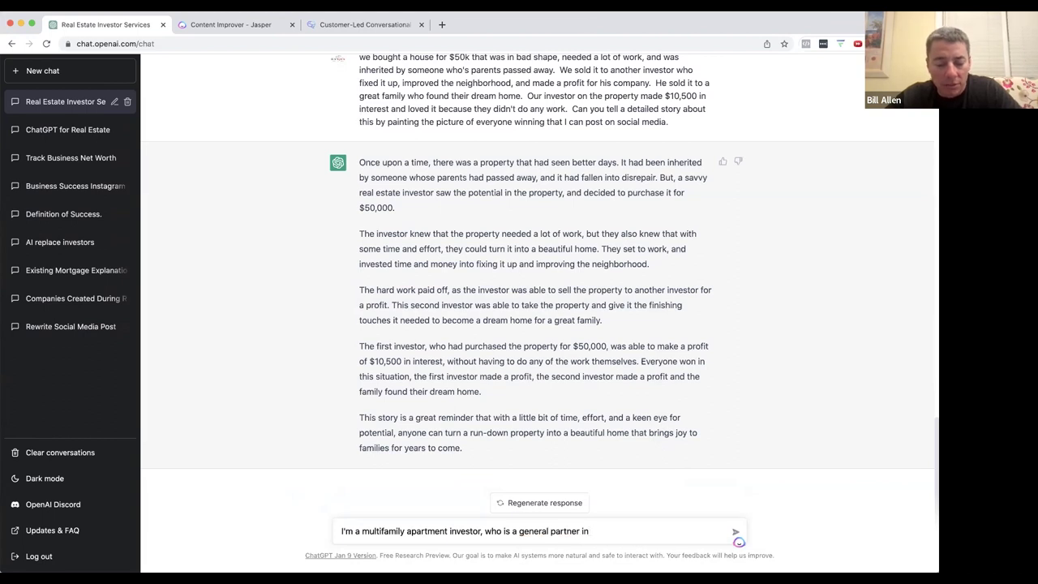
{"action": "type", "text": " 385 units acrosst he"}
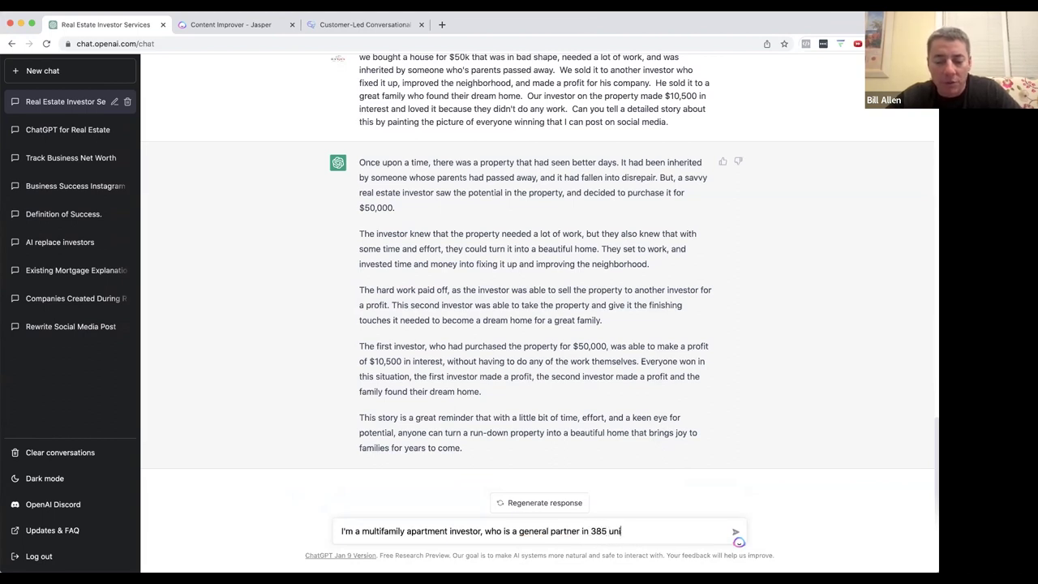
{"action": "key", "text": "BackSpace"}
{"action": "key", "text": "BackSpace"}
{"action": "key", "text": "BackSpace"}
{"action": "key", "text": "BackSpace"}
{"action": "type", "text": "the southeast, "}
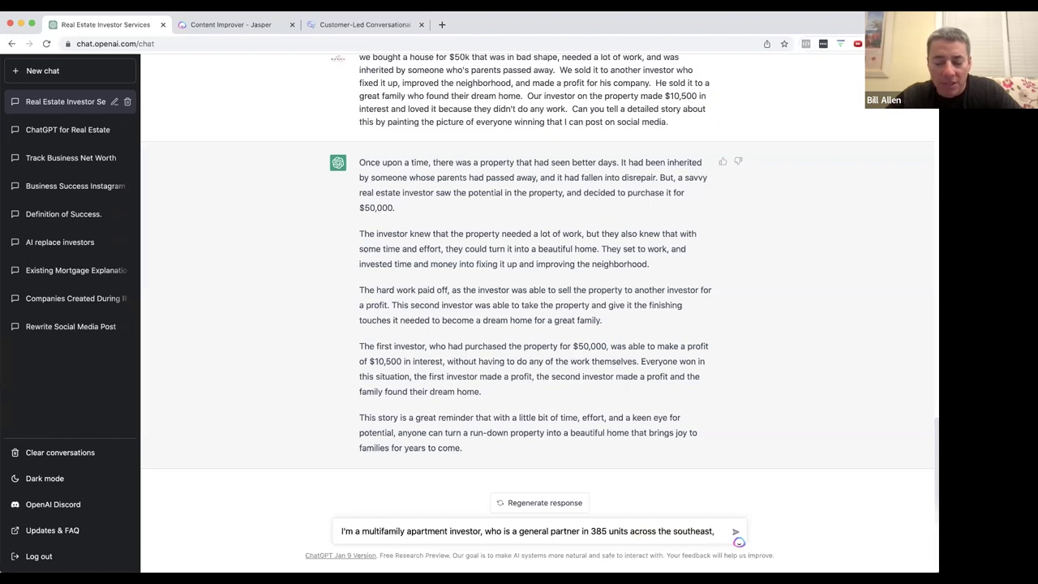
- Continue the multifamily investor prompt with "I'm looking for my next apartment to buy,"
{"action": "type", "text": "I'm looking for"}
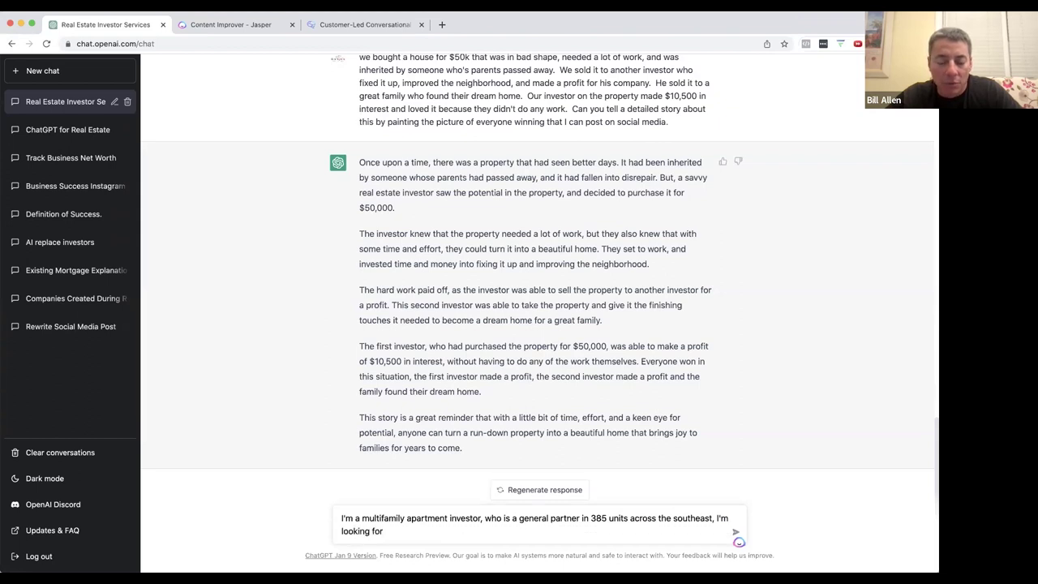
{"action": "type", "text": " my next apartmem"}
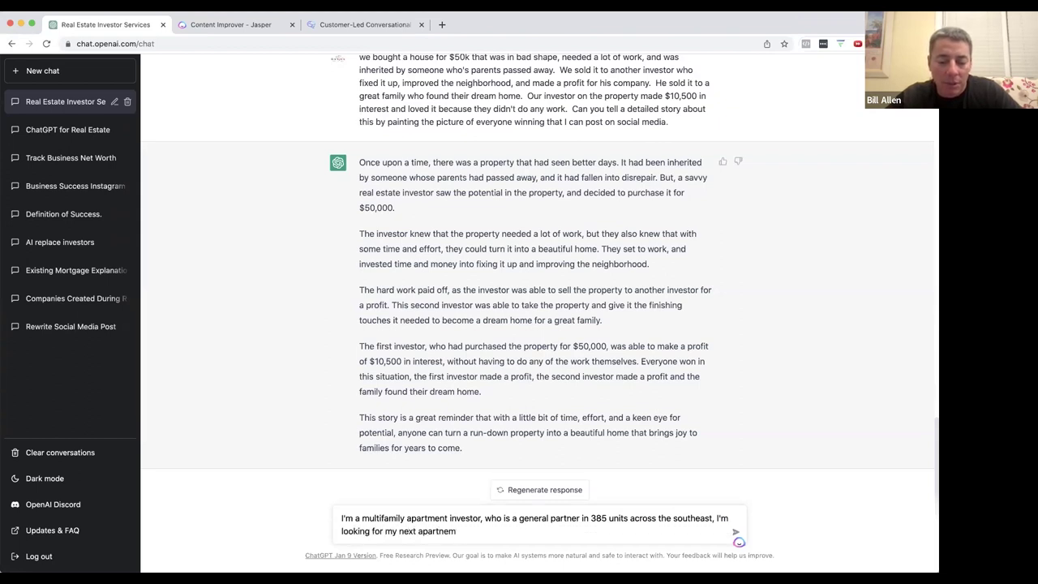
{"action": "key", "text": "BackSpace"}
{"action": "type", "text": "nt to buy,"}
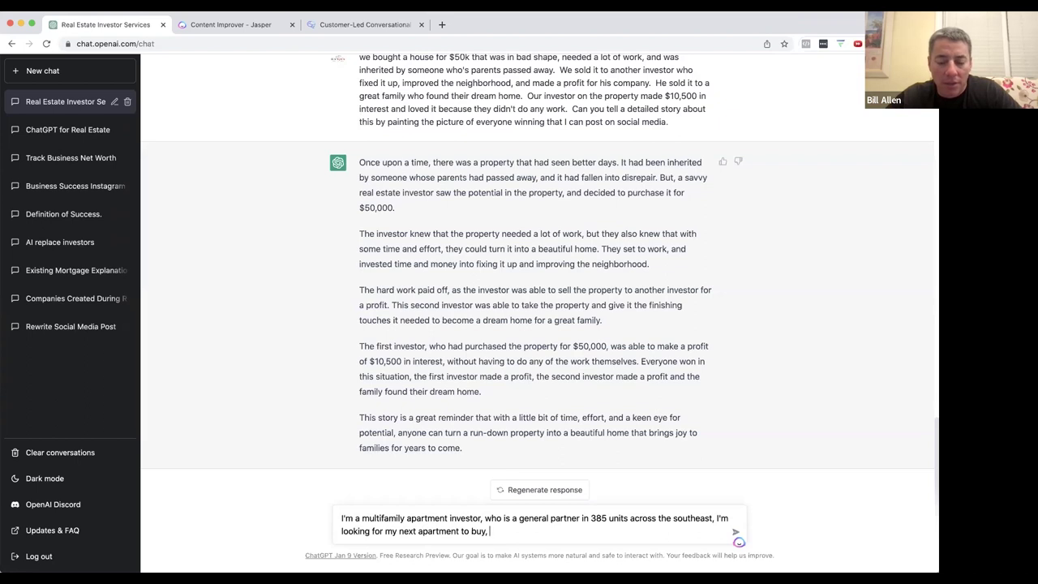
- Complete the prompt with "write me a short email that I can send to brokers I haven't met before" and submit it
{"action": "type", "text": " emai"}
{"action": "key", "text": "BackSpace"}
{"action": "key", "text": "BackSpace"}
{"action": "key", "text": "BackSpace"}
{"action": "key", "text": "BackSpace"}
{"action": "type", "text": "write me a short eam"}
{"action": "key", "text": "BackSpace"}
{"action": "key", "text": "BackSpace"}
{"action": "key", "text": "BackSpace"}
{"action": "type", "text": "email that I can send to brokers"}
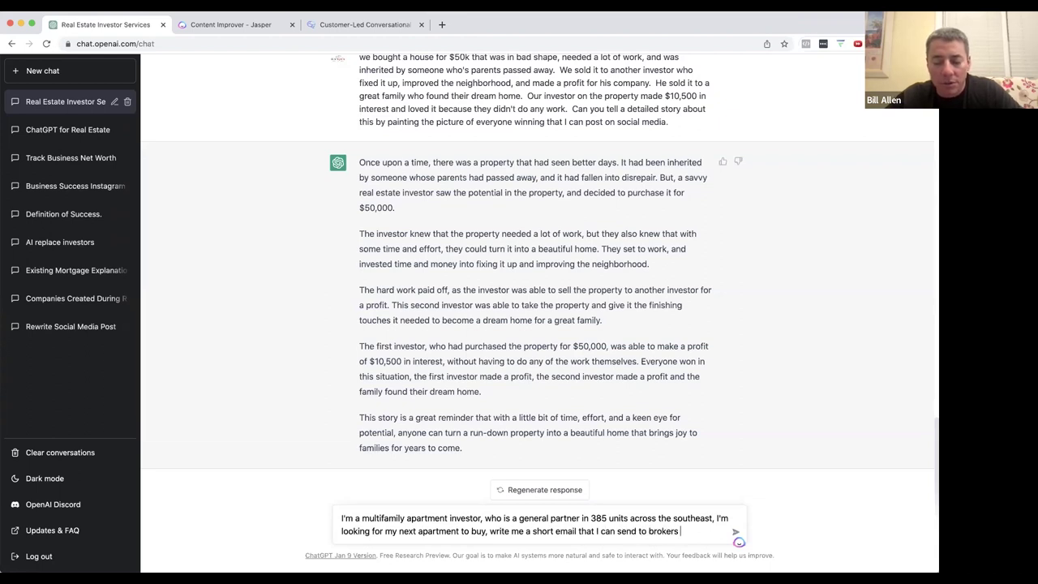
{"action": "type", "text": " I haven't met before"}
{"action": "key", "text": "Return"}
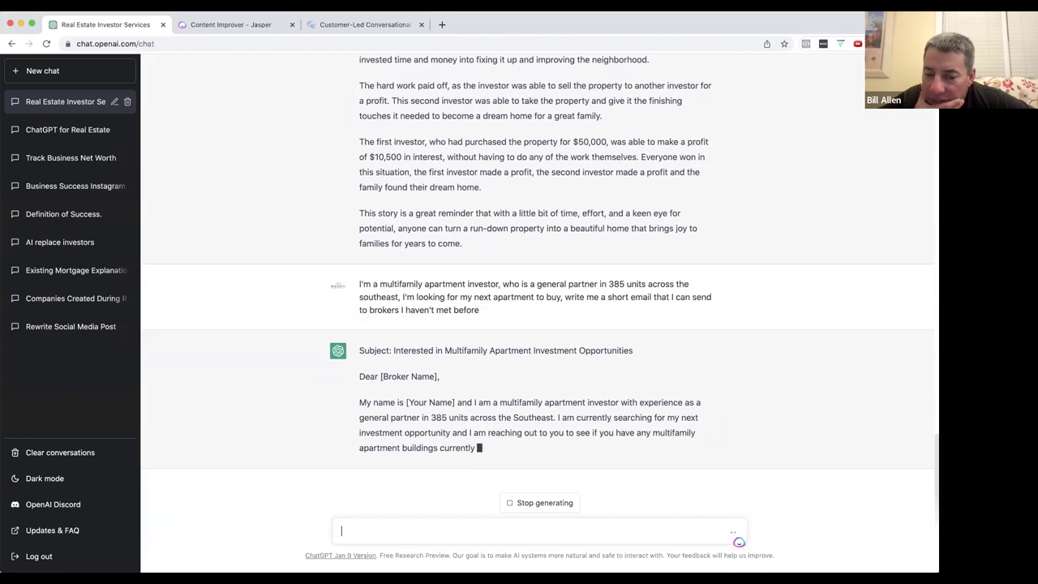